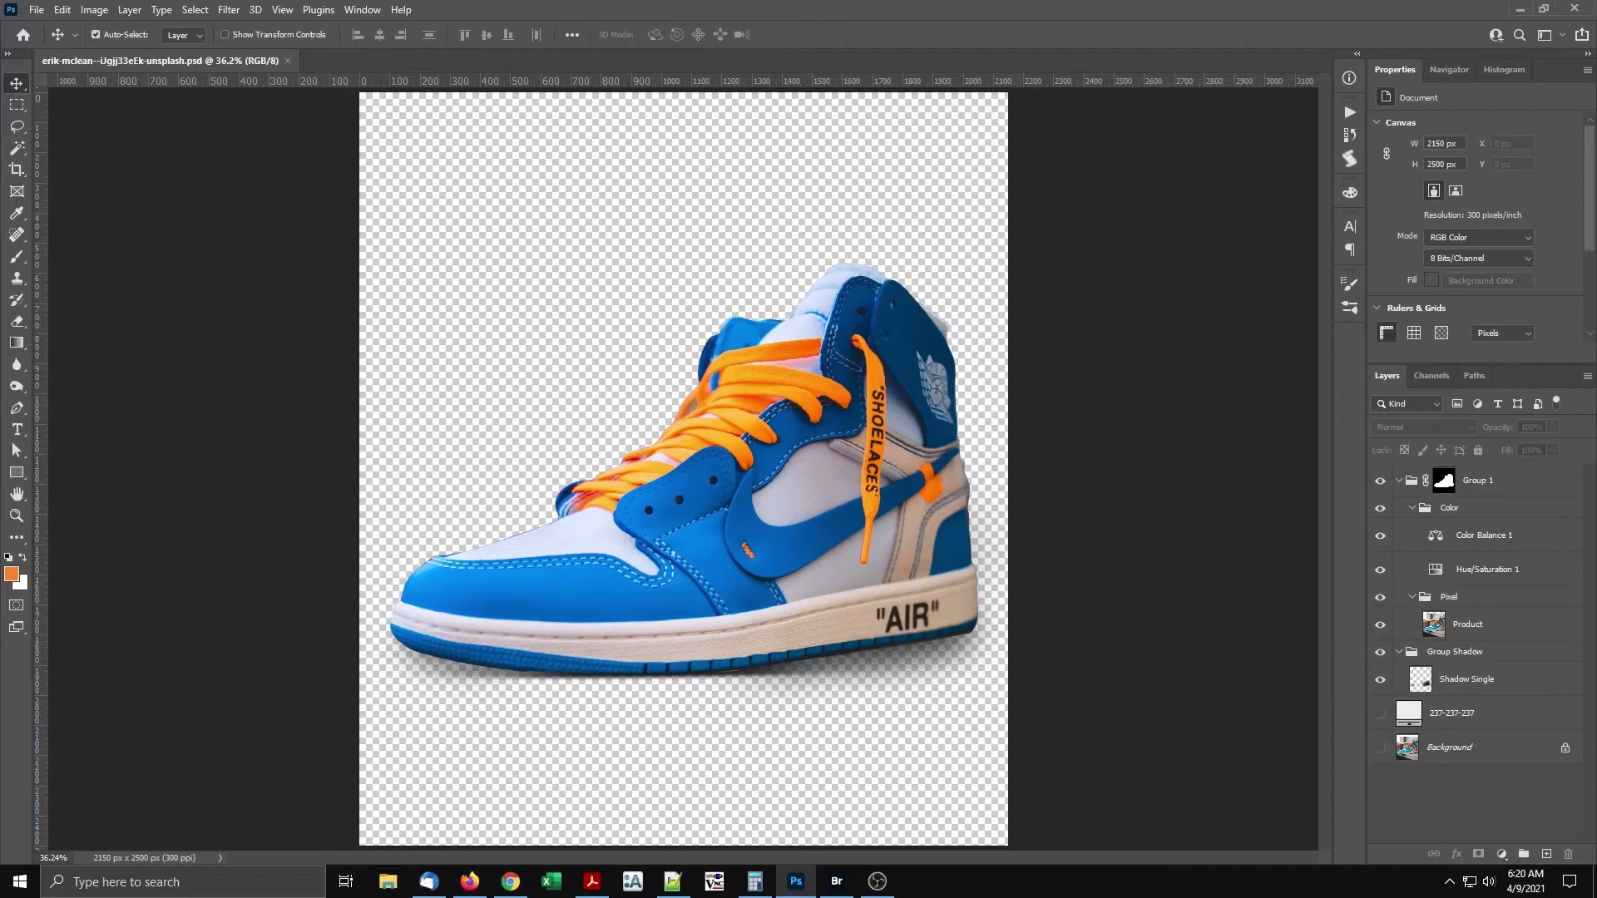
# Merge all visible layers into one, and delete the hidden 237-237-237 and Background layers
pyautogui.click(1587, 375)
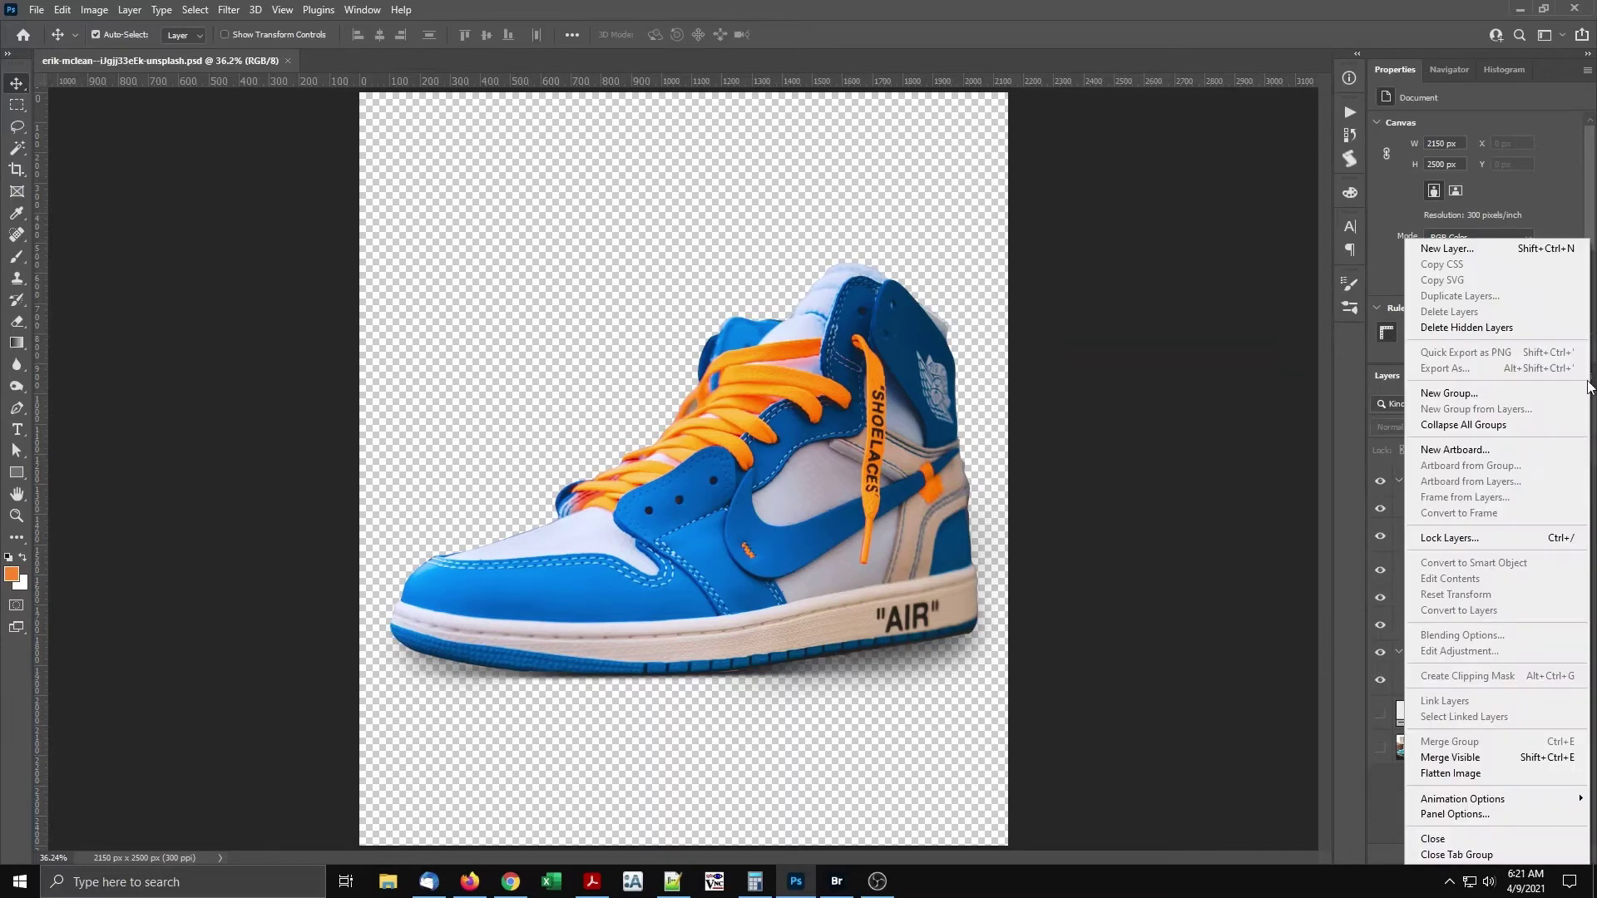
pyautogui.click(1495, 757)
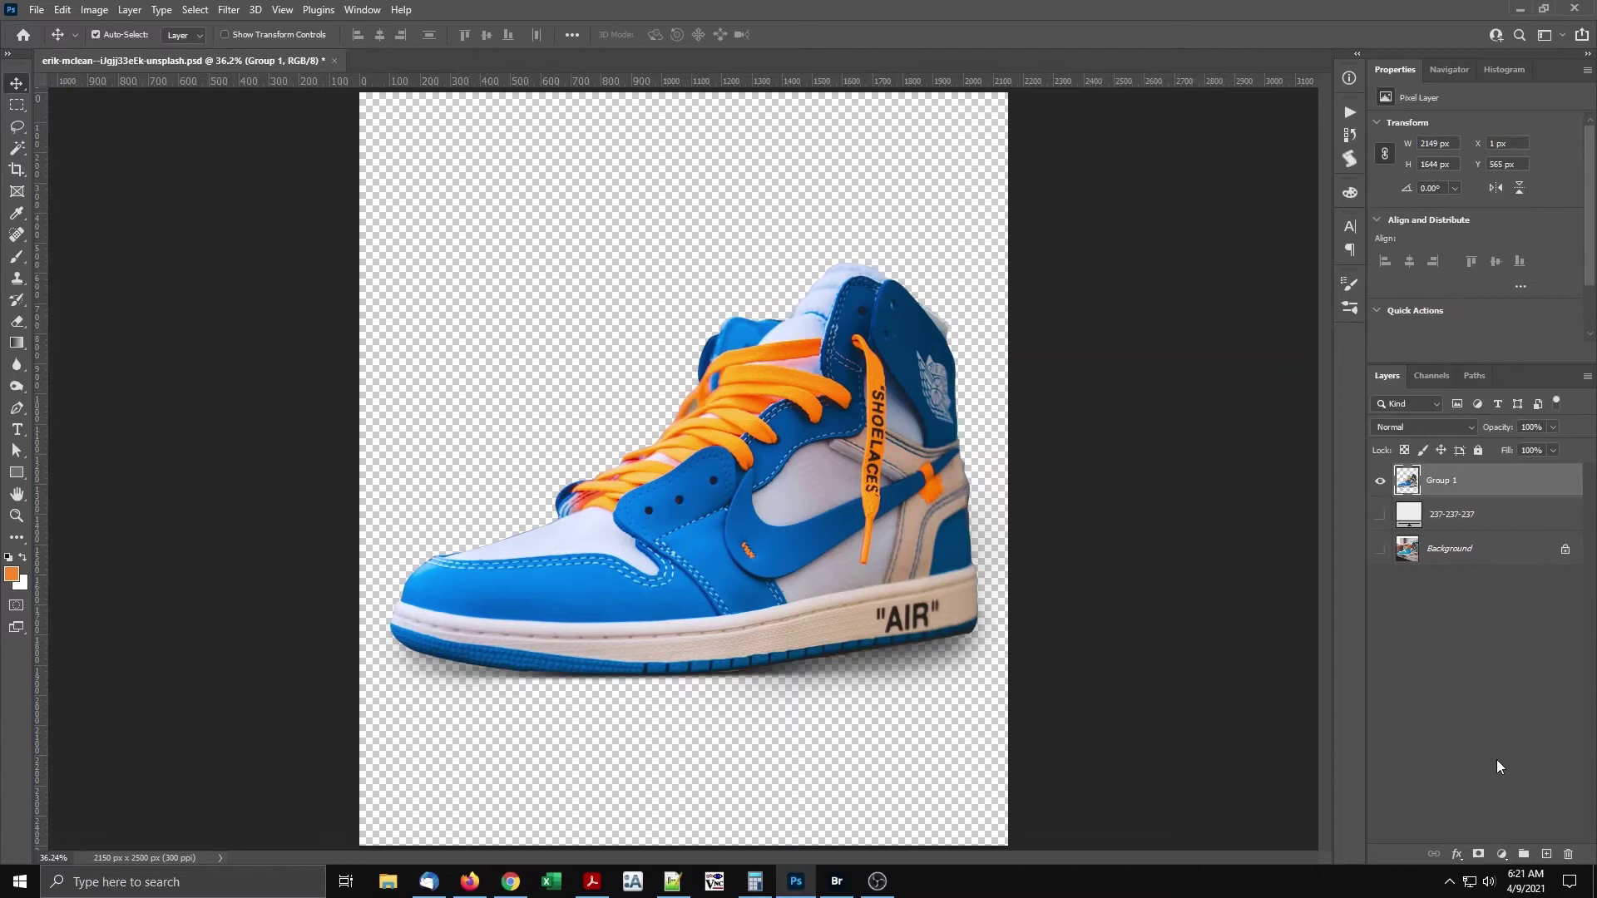
pyautogui.click(1514, 514)
pyautogui.keyDown('shift'); pyautogui.click(1507, 551); pyautogui.keyUp('shift')
pyautogui.click(1567, 857)
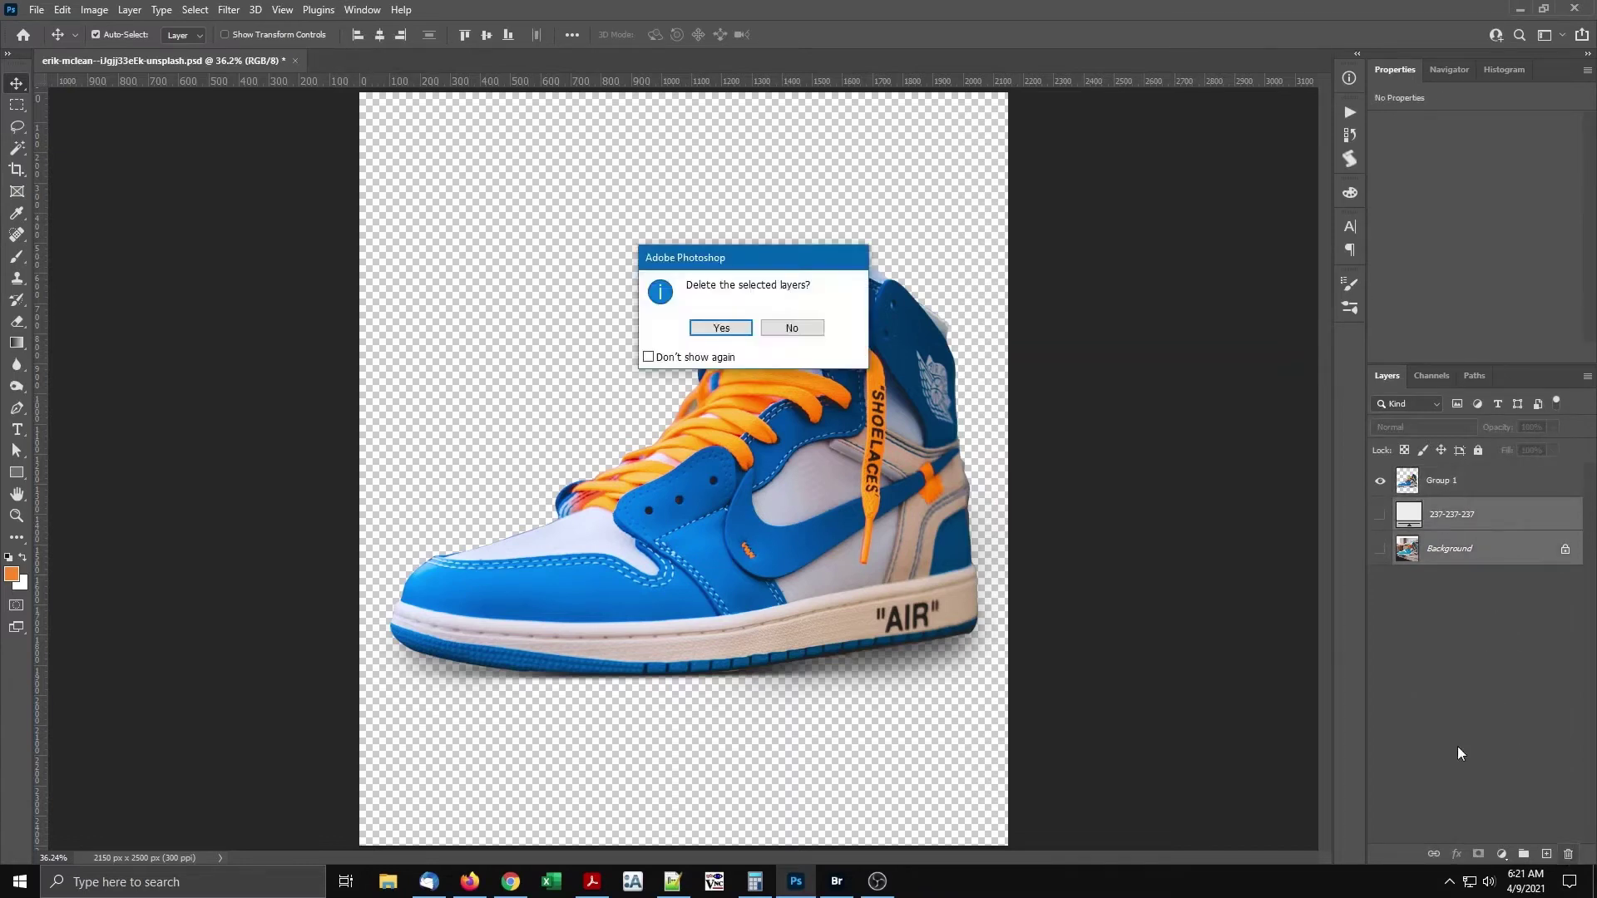
pyautogui.click(740, 333)
# Rename the merged shoe layer as Layer 1
pyautogui.doubleClick(1434, 480)
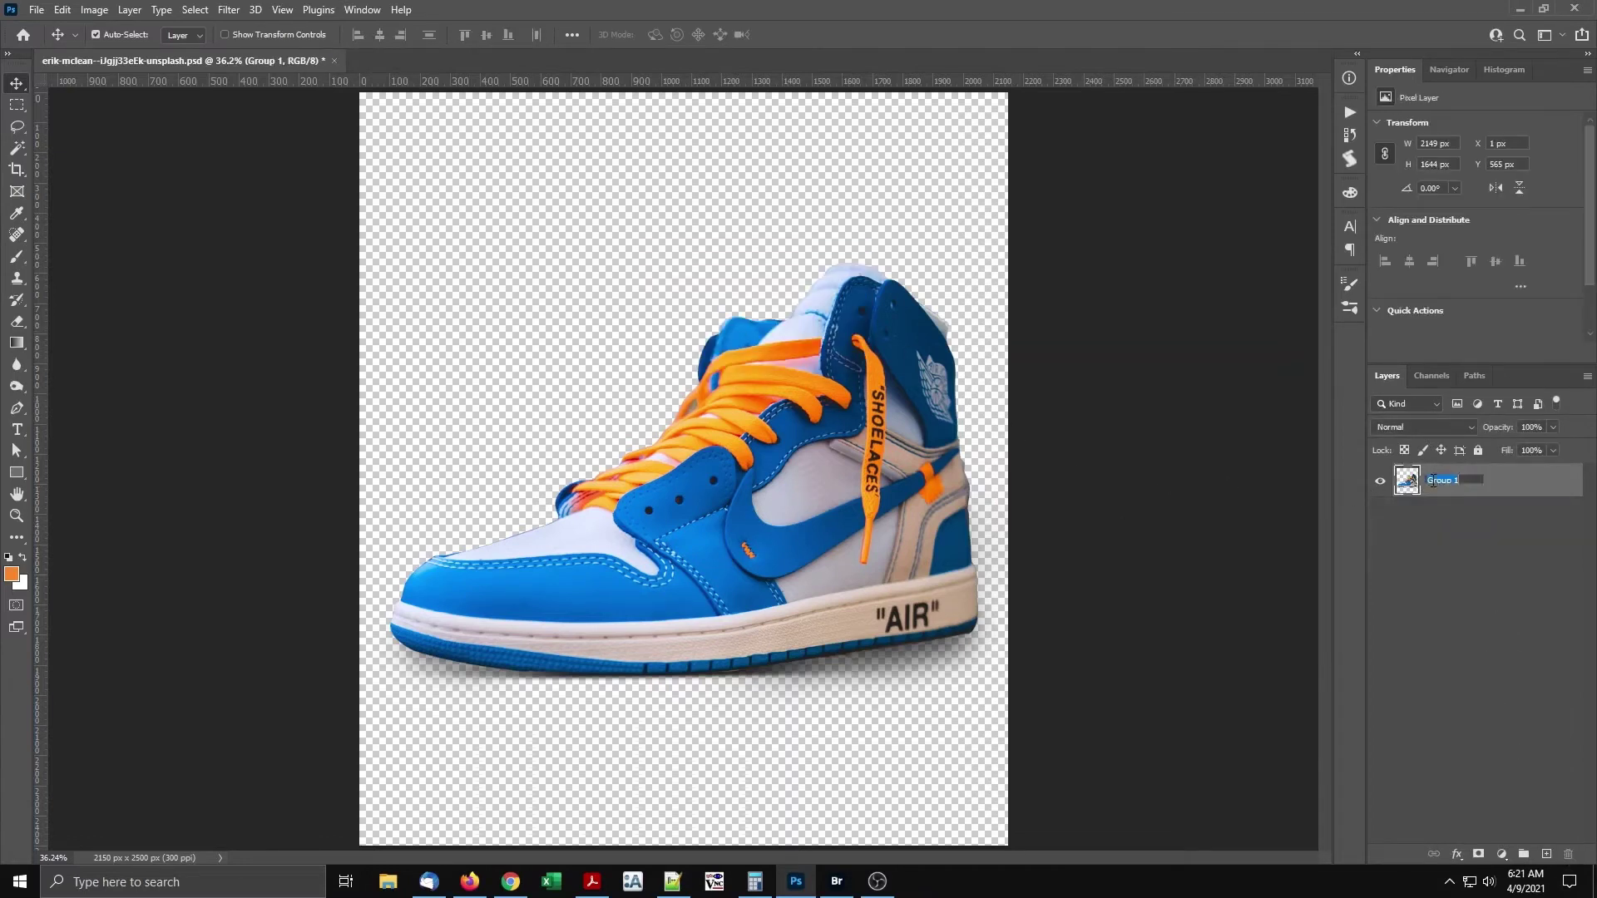
pyautogui.write('Layer 1')
pyautogui.press('Return')
# Convert the document's color mode to CMYK Color and accept the profile conversion
pyautogui.click(94, 10)
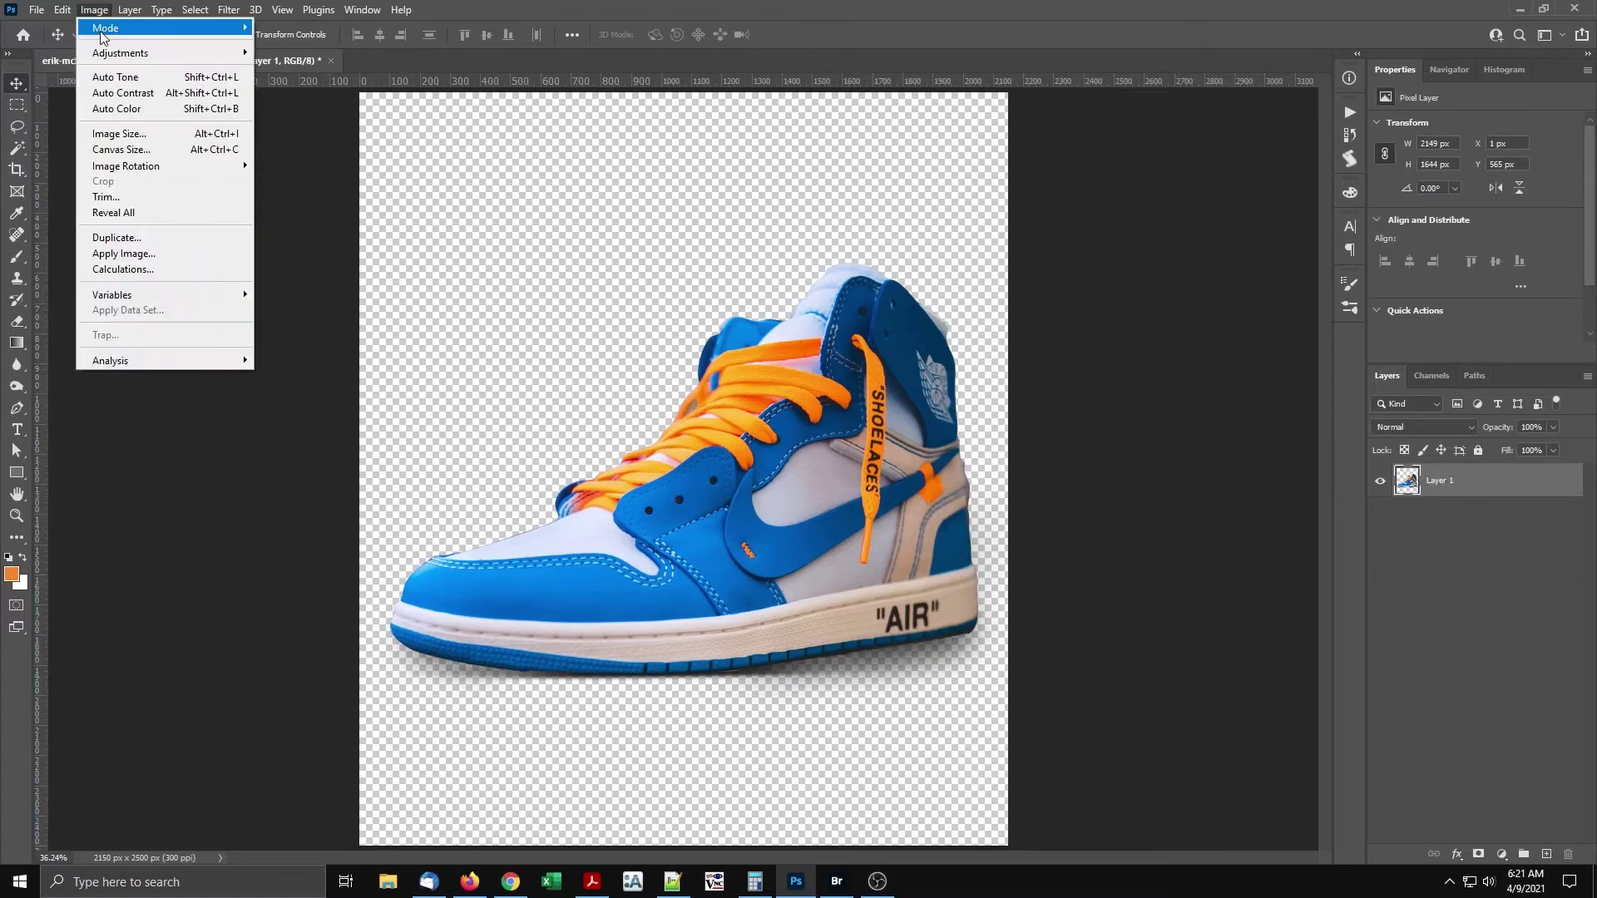
pyautogui.moveTo(108, 18)
pyautogui.click(300, 102)
pyautogui.click(810, 358)
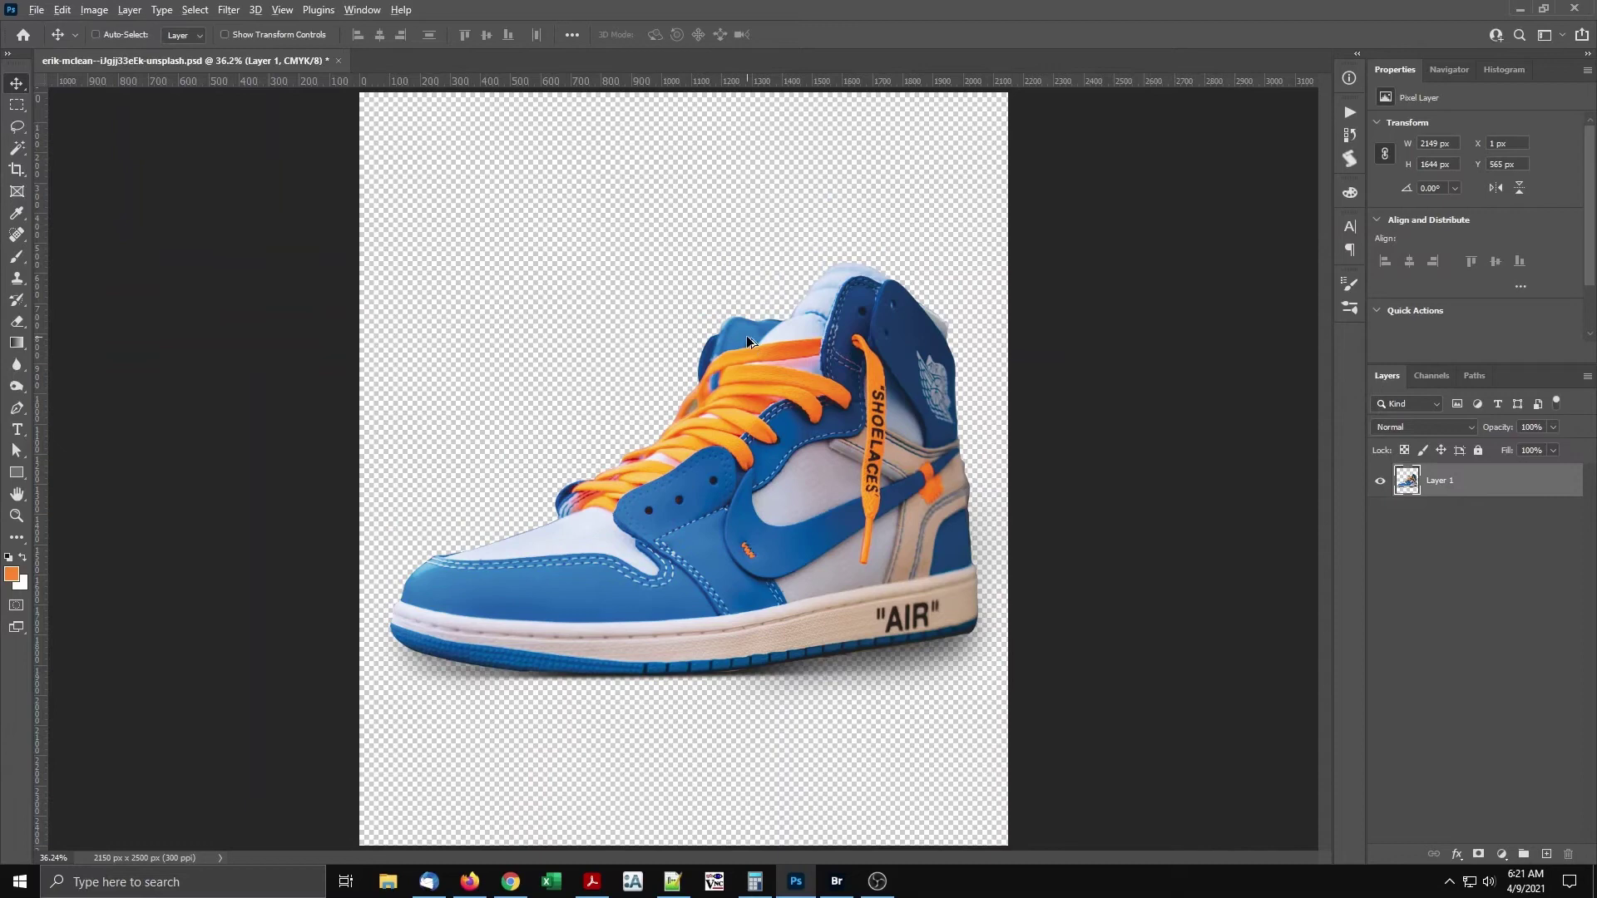
# Resize the image to a width of 1700 pixels with its proportions kept
pyautogui.hotkey('ctrl', 'alt', 'i')
pyautogui.write('1700')
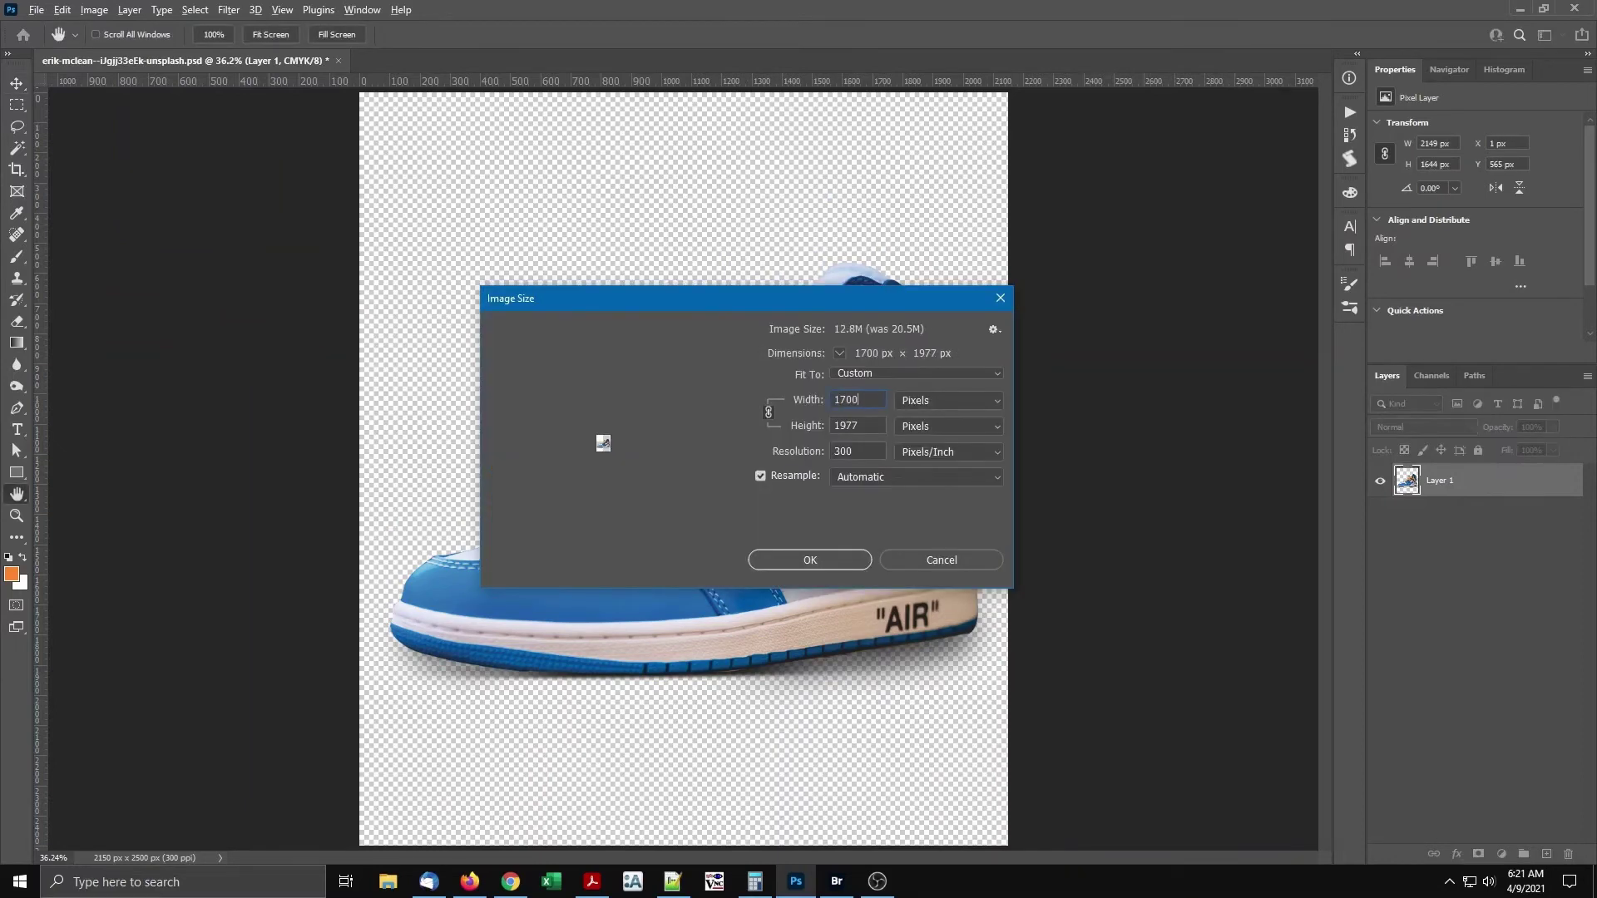
pyautogui.click(811, 560)
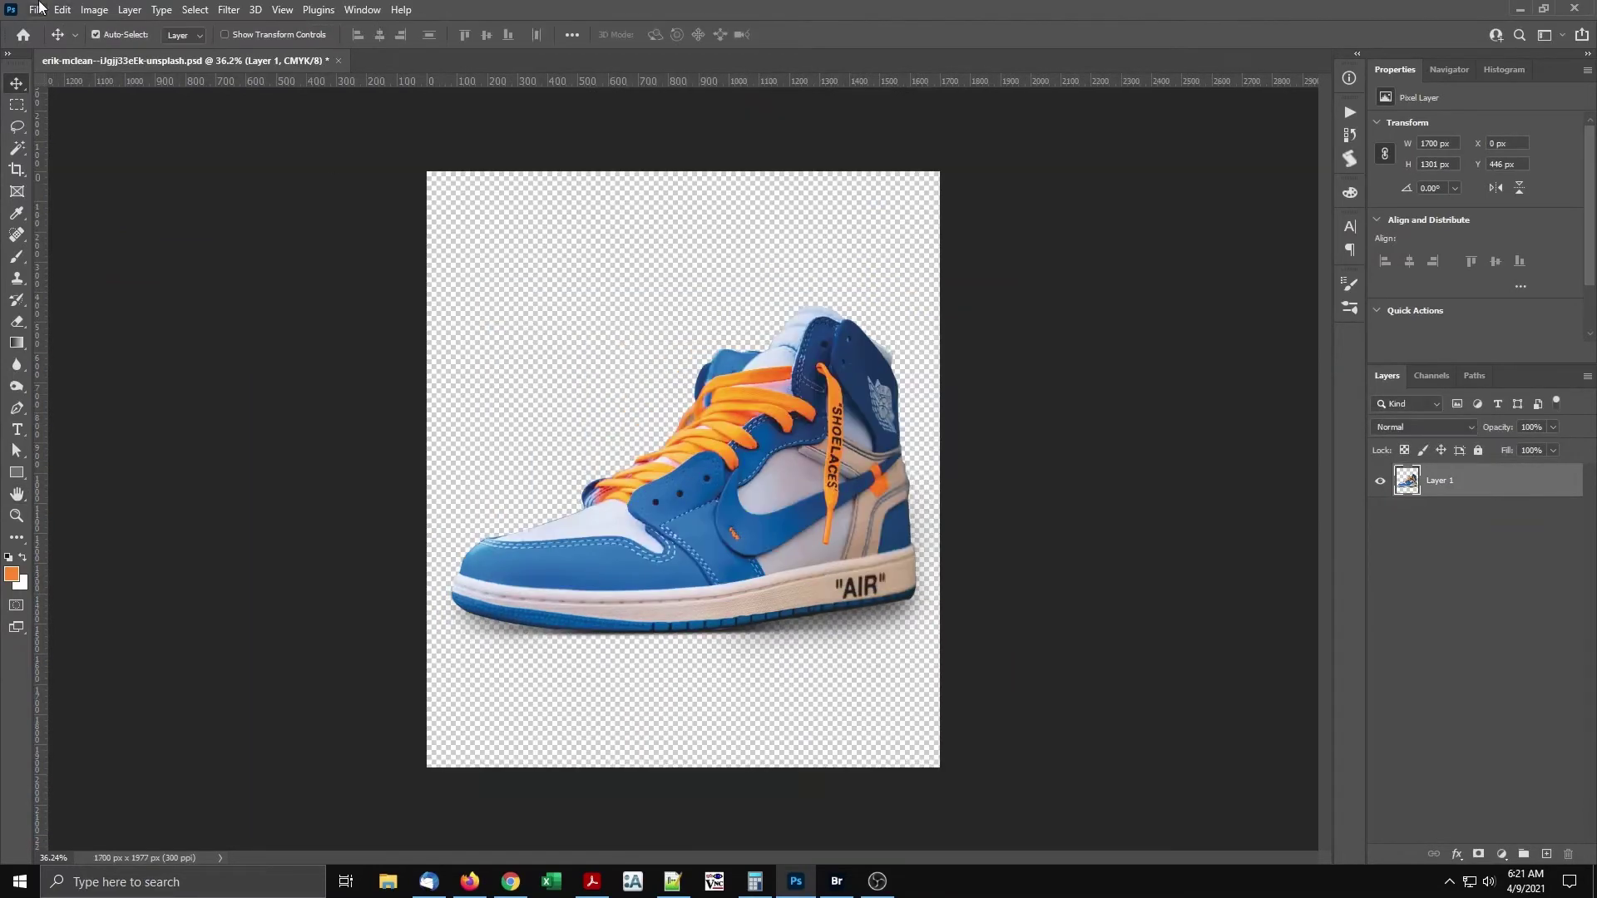
# Save the document as a TIFF copy in the CMYK folder, accepting the default TIFF options
pyautogui.click(37, 9)
pyautogui.click(92, 208)
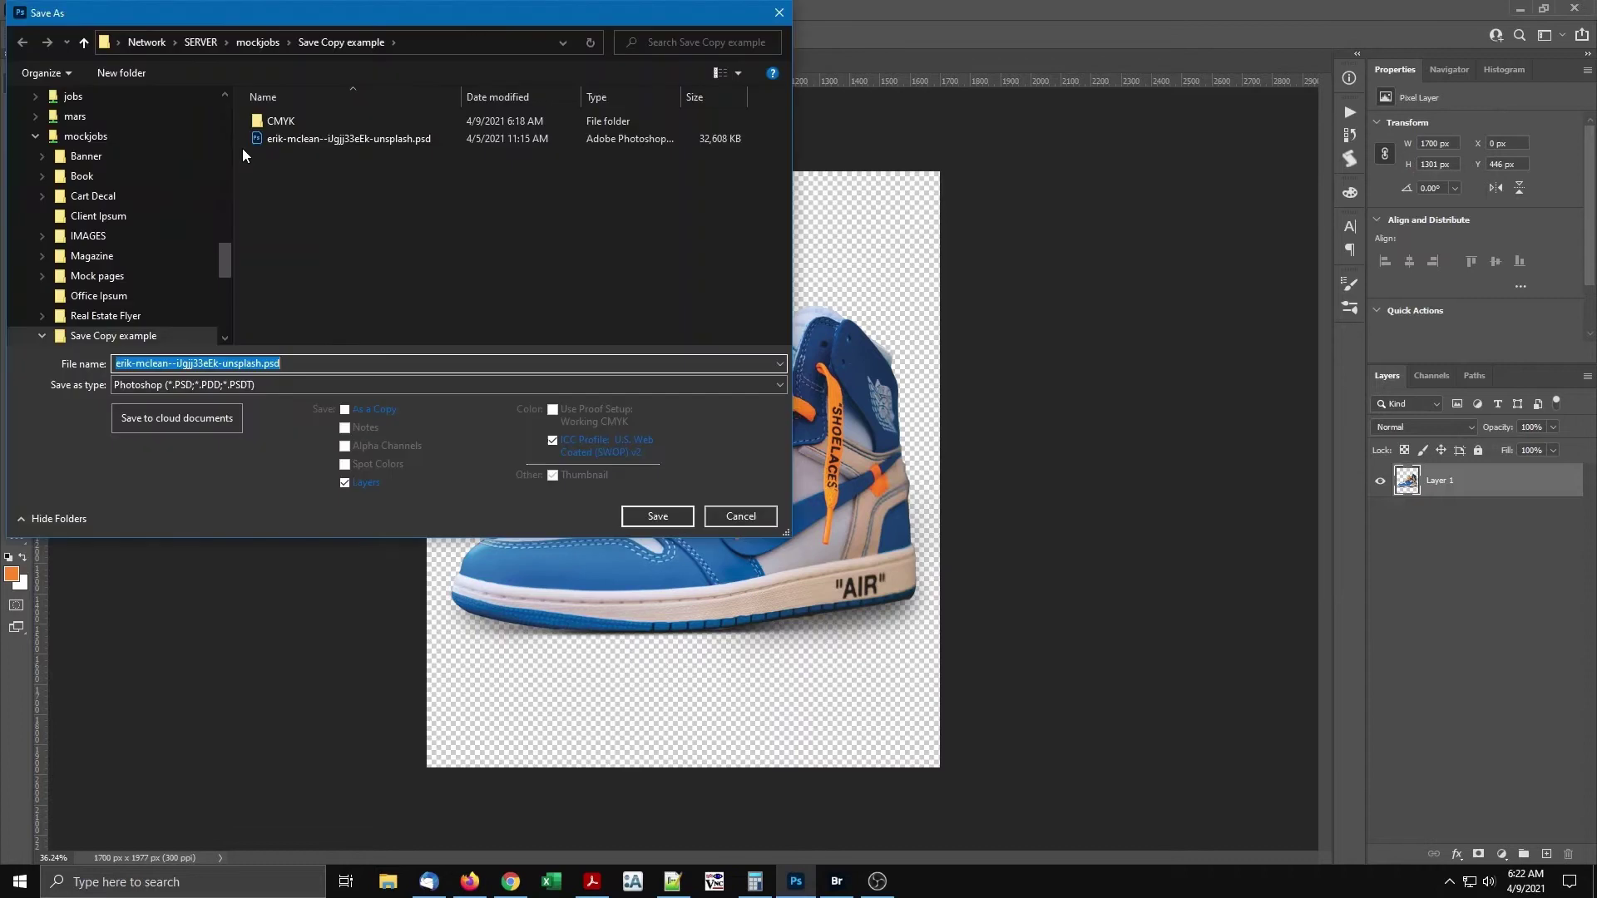
pyautogui.doubleClick(280, 123)
pyautogui.click(273, 385)
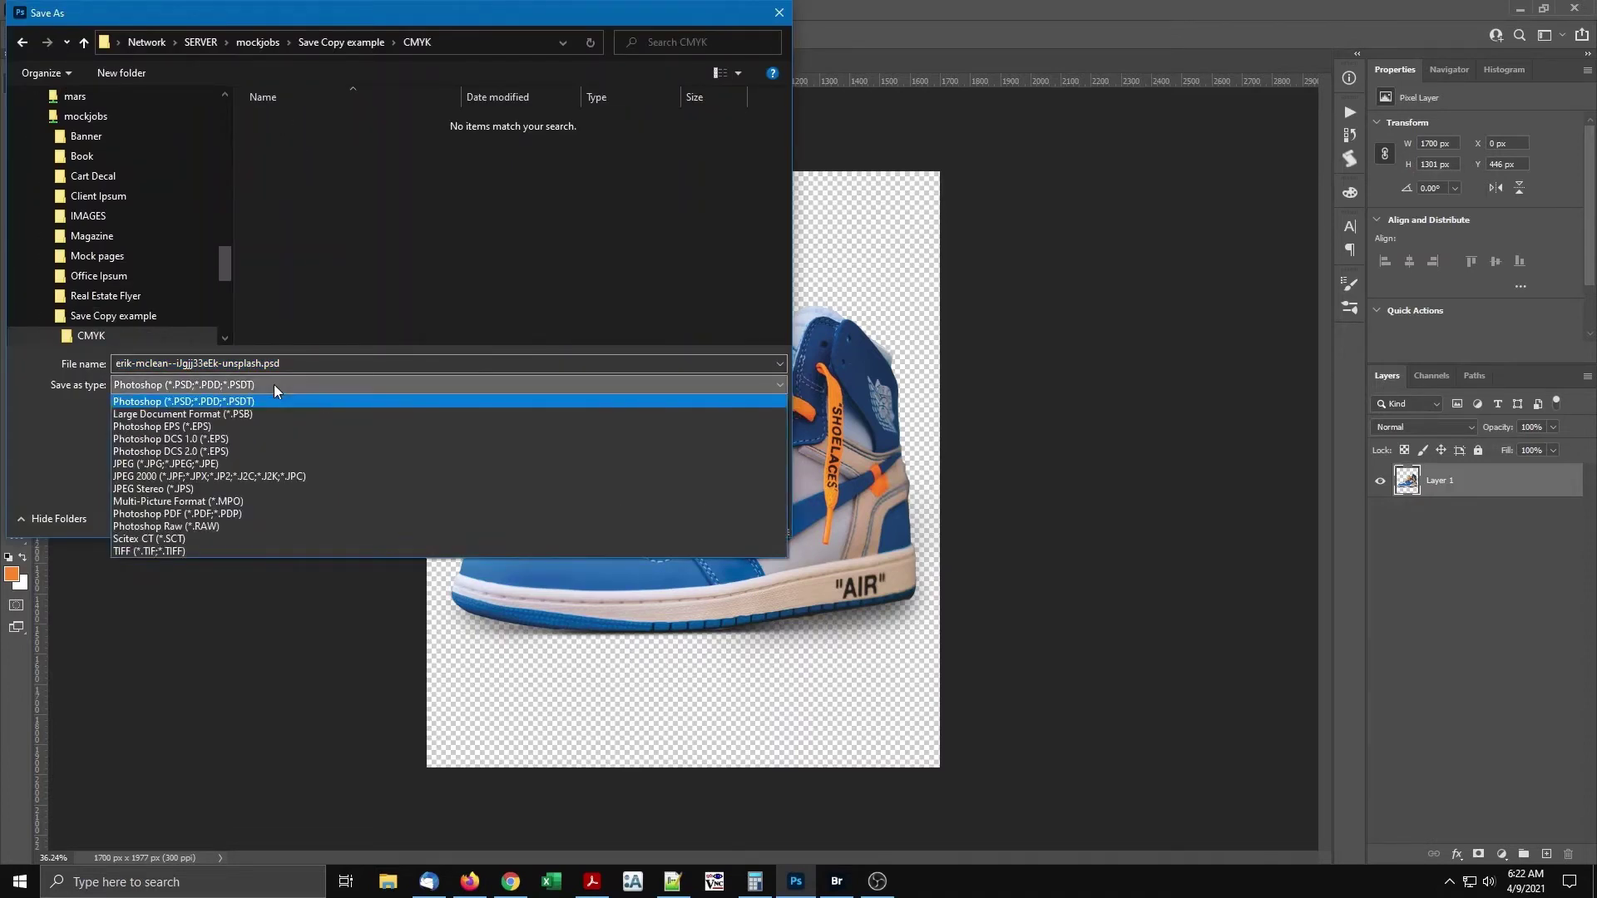
pyautogui.click(251, 549)
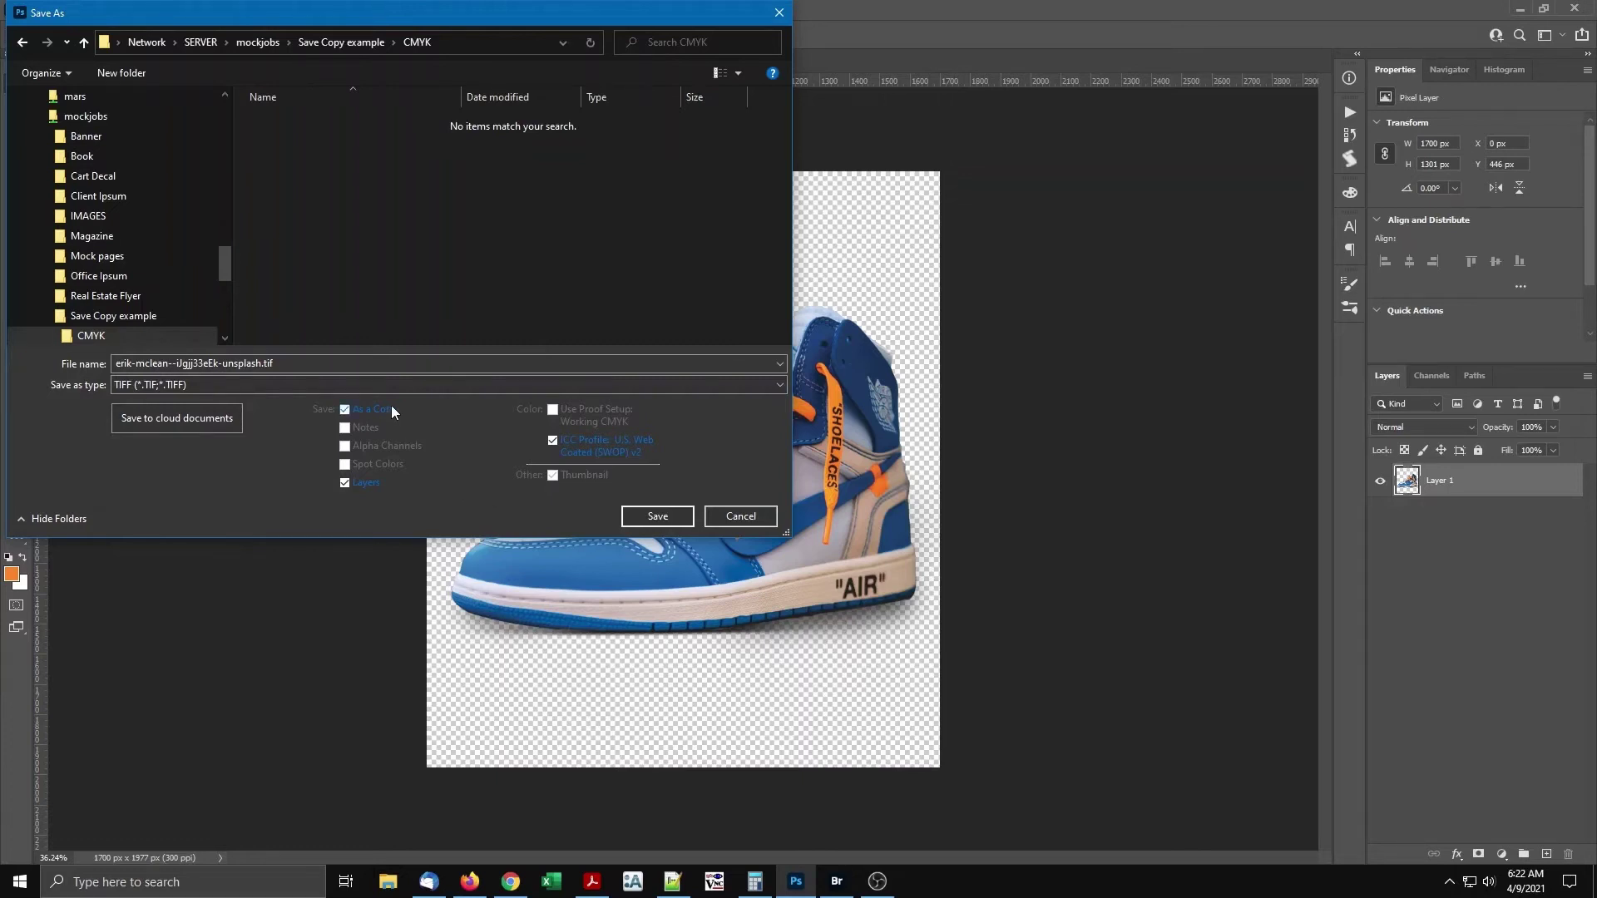
pyautogui.click(652, 516)
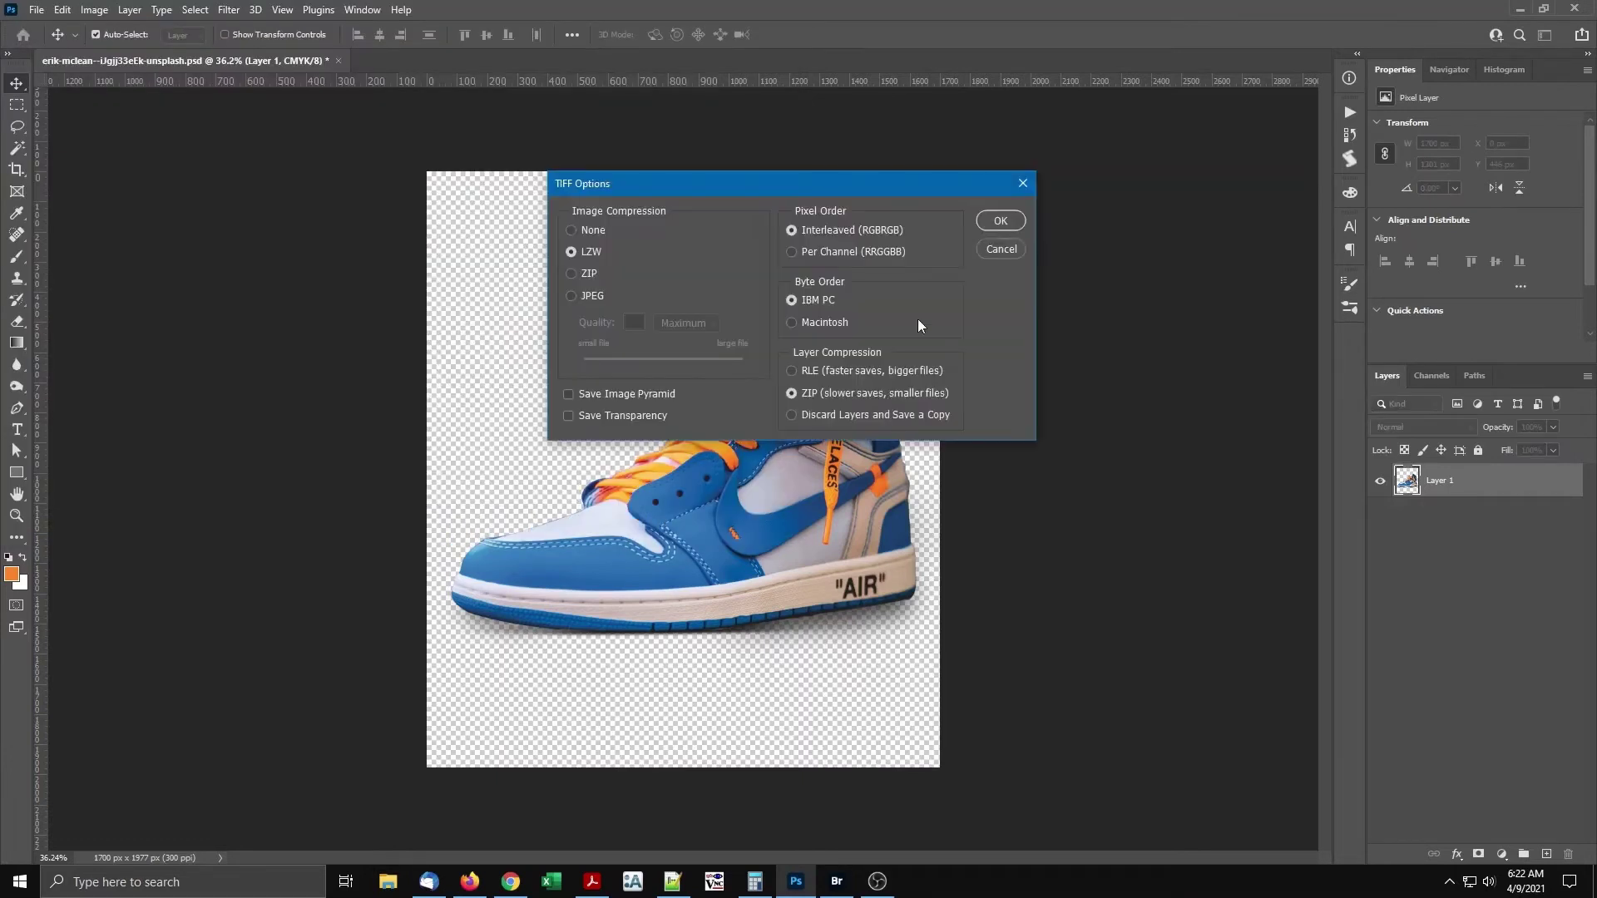
pyautogui.press('Return')
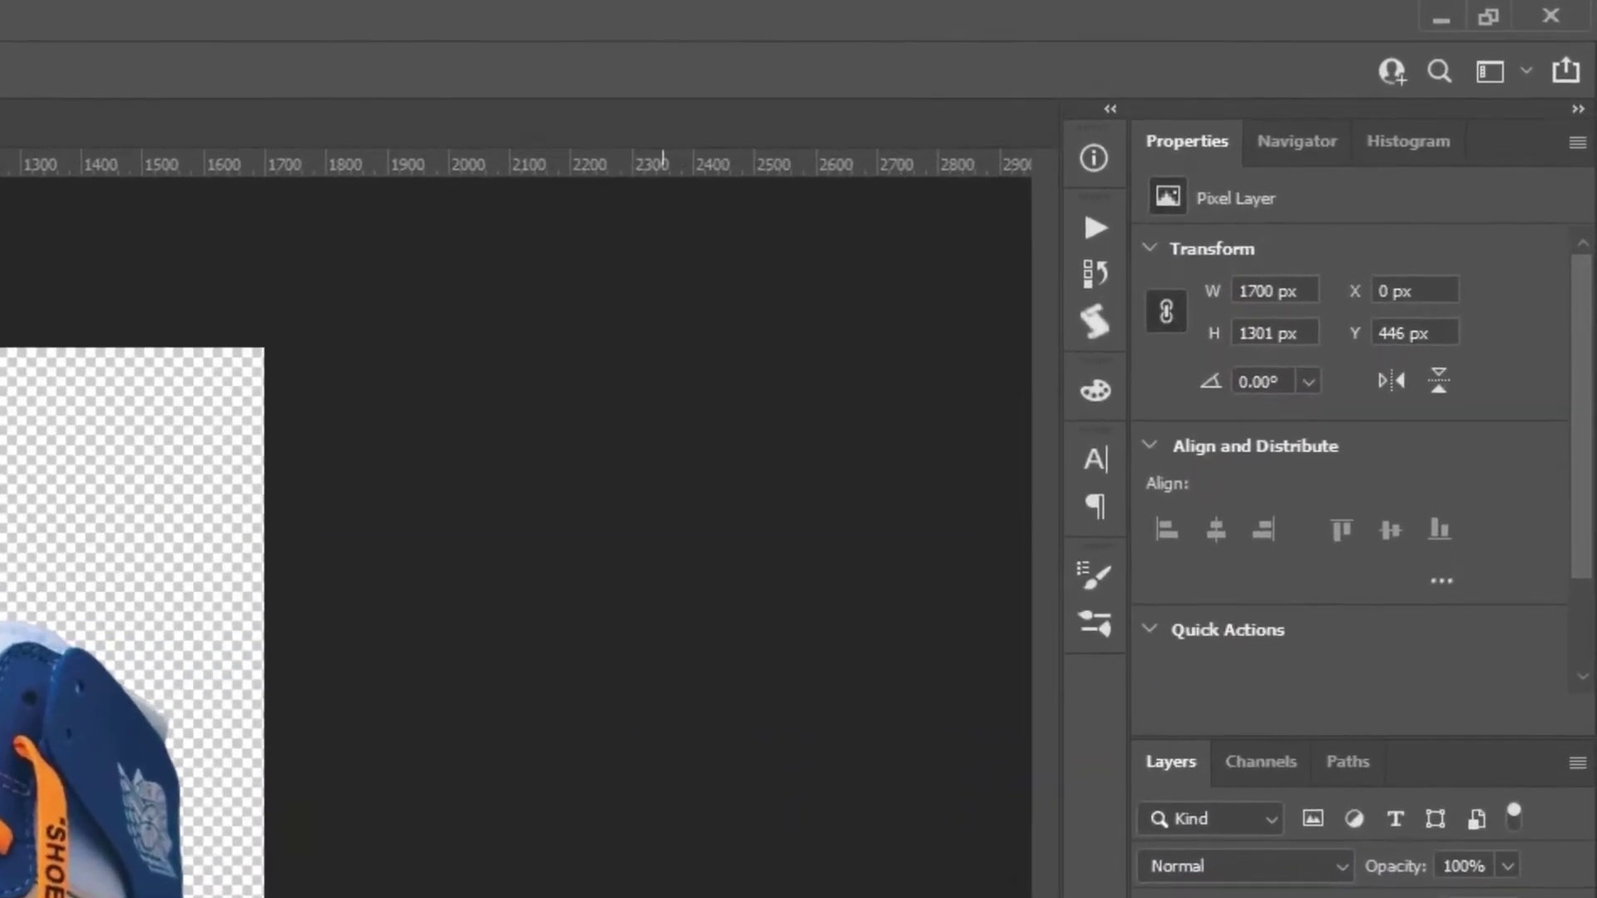
# Return the document to its Open state in the history
pyautogui.click(1095, 269)
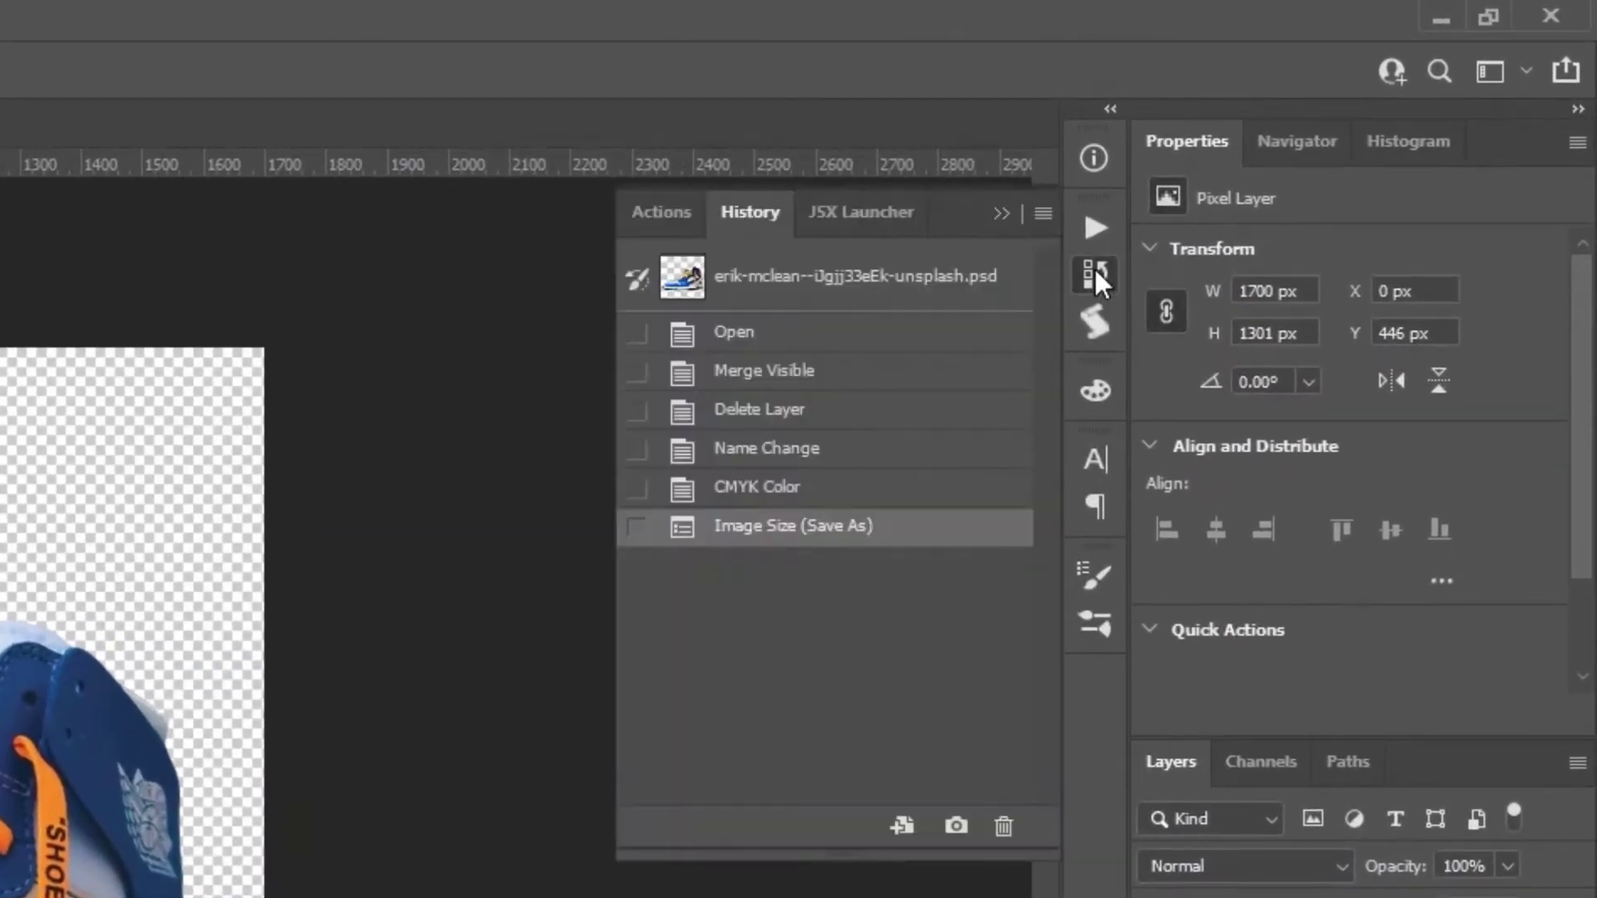
pyautogui.click(880, 337)
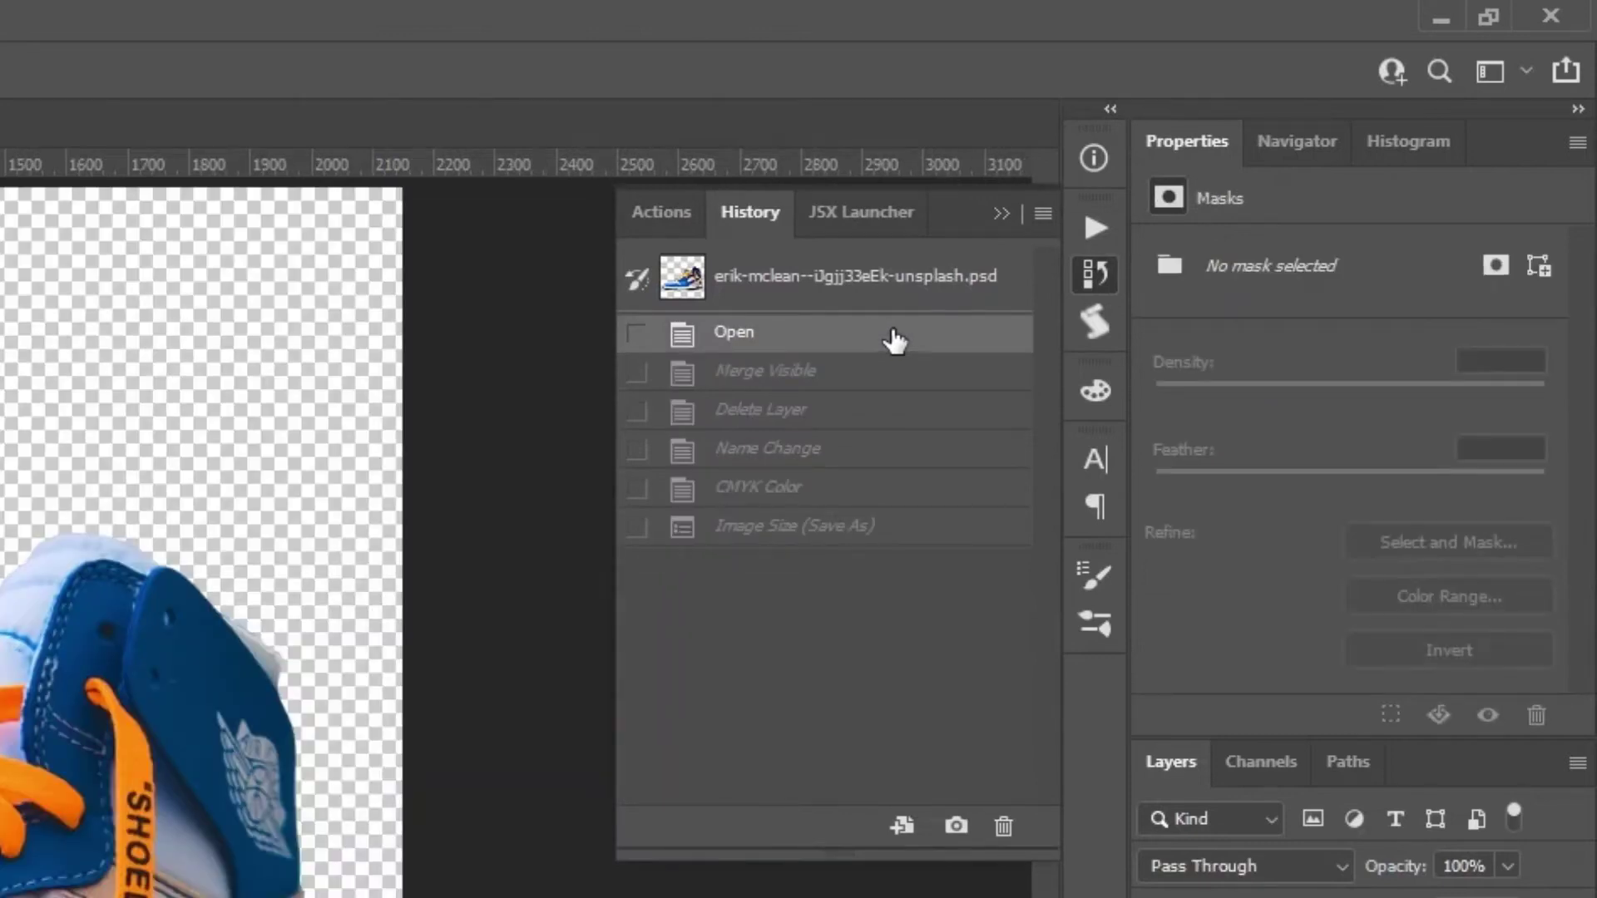
# Run the Save Copy action and set conversion to the Coated GRACoL 2006 (ISO 12647-2:2004) profile with a maximum width of 1700 pixels
pyautogui.click(1095, 227)
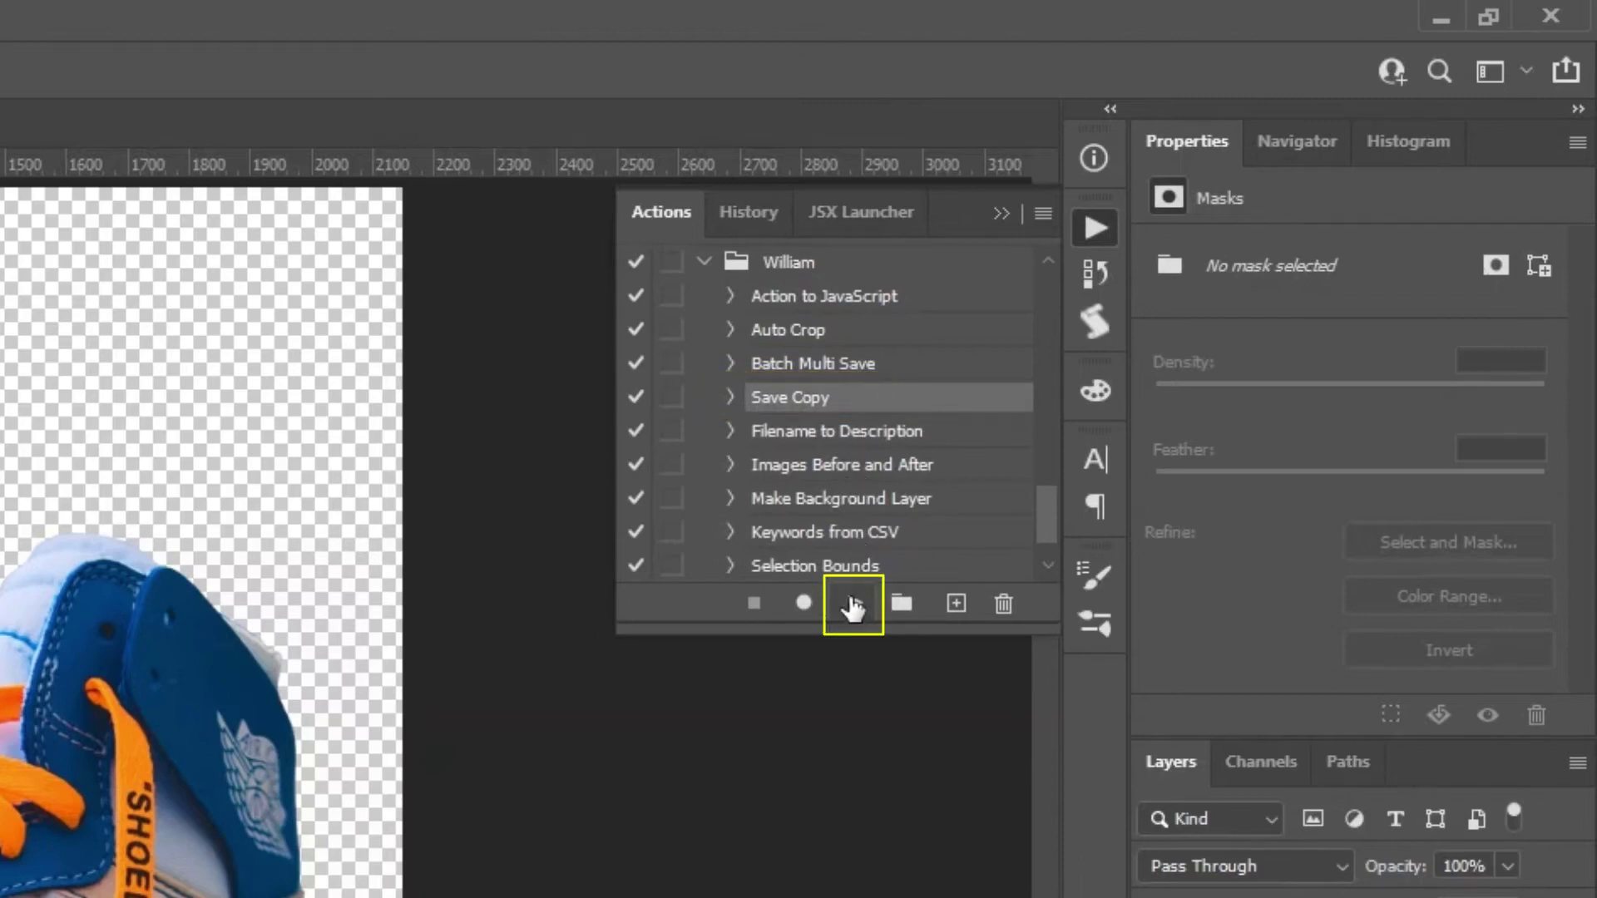
pyautogui.click(852, 606)
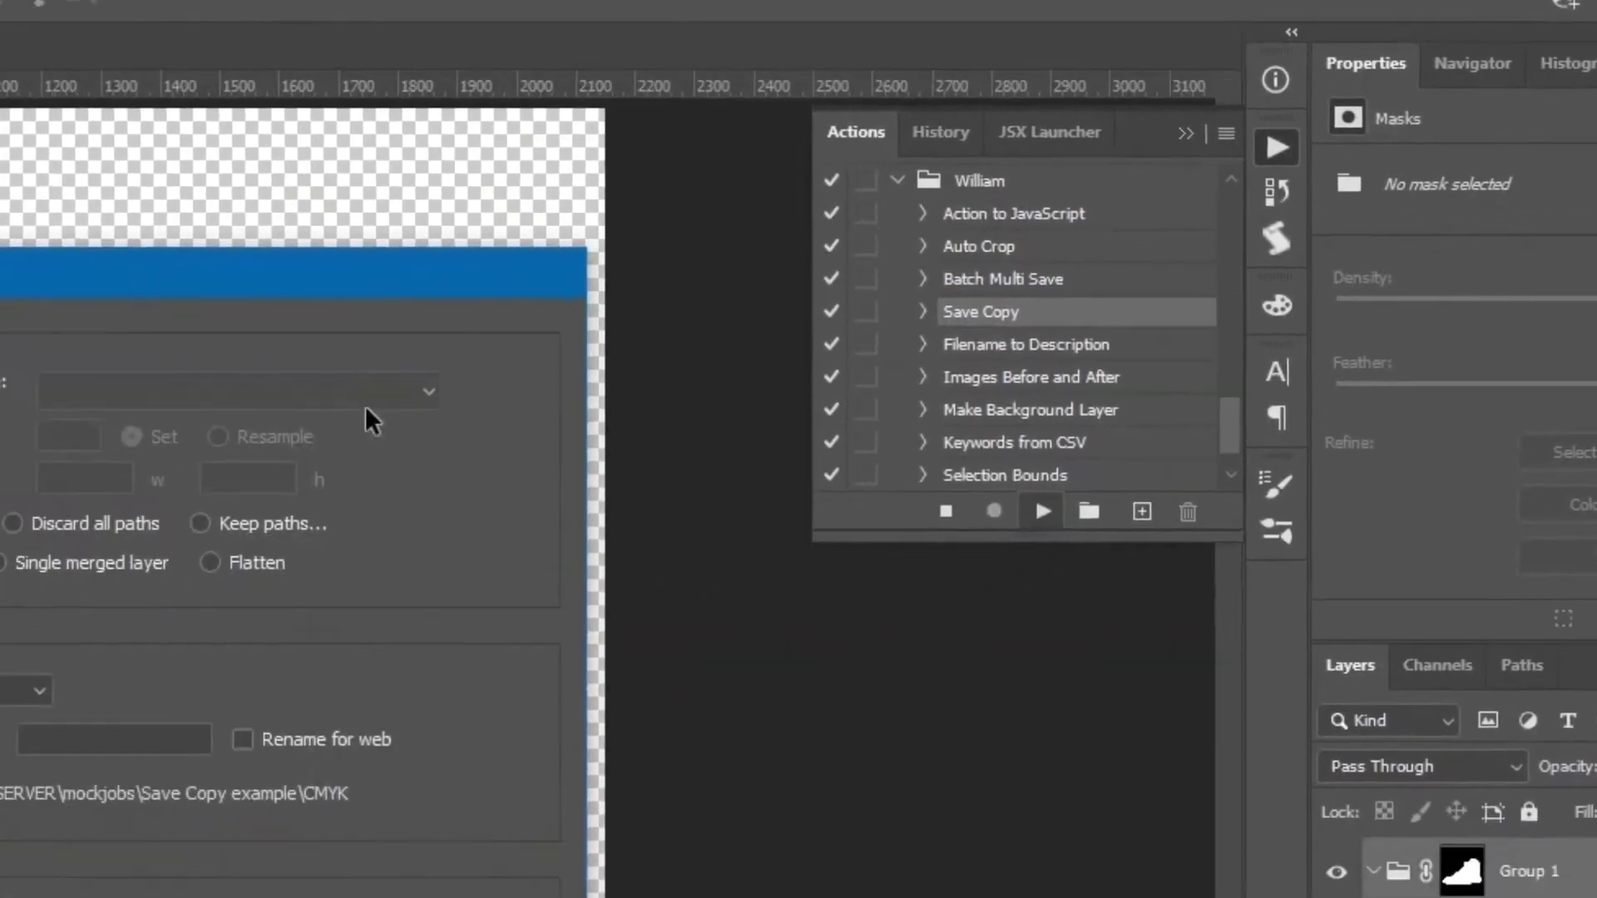
pyautogui.click(82, 398)
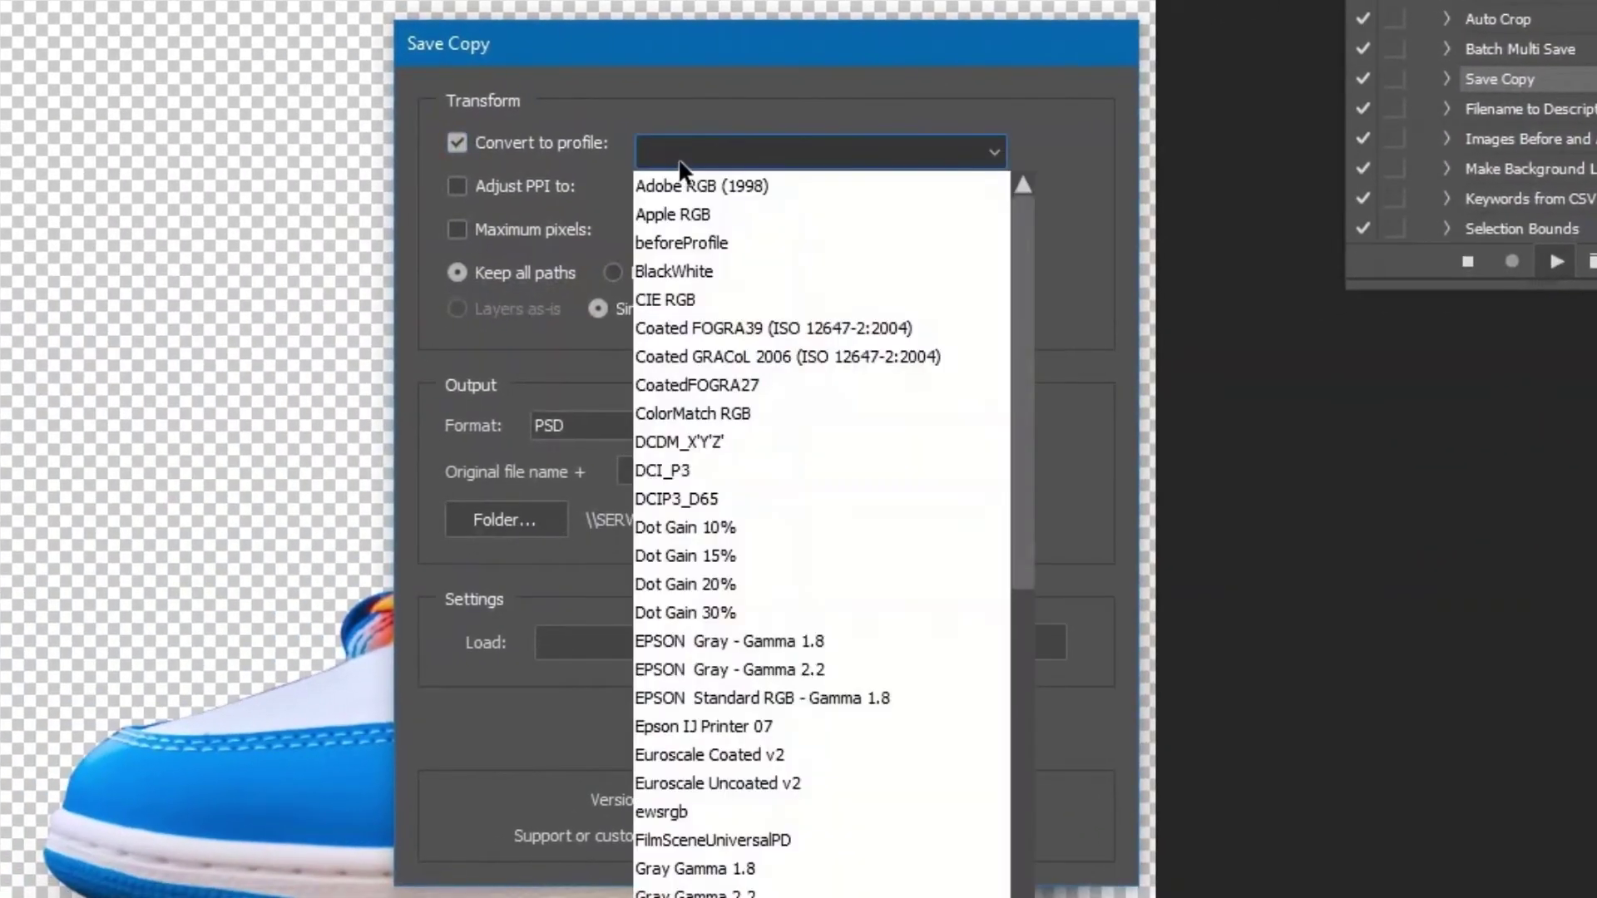
pyautogui.click(202, 611)
pyautogui.click(587, 230)
pyautogui.click(653, 225)
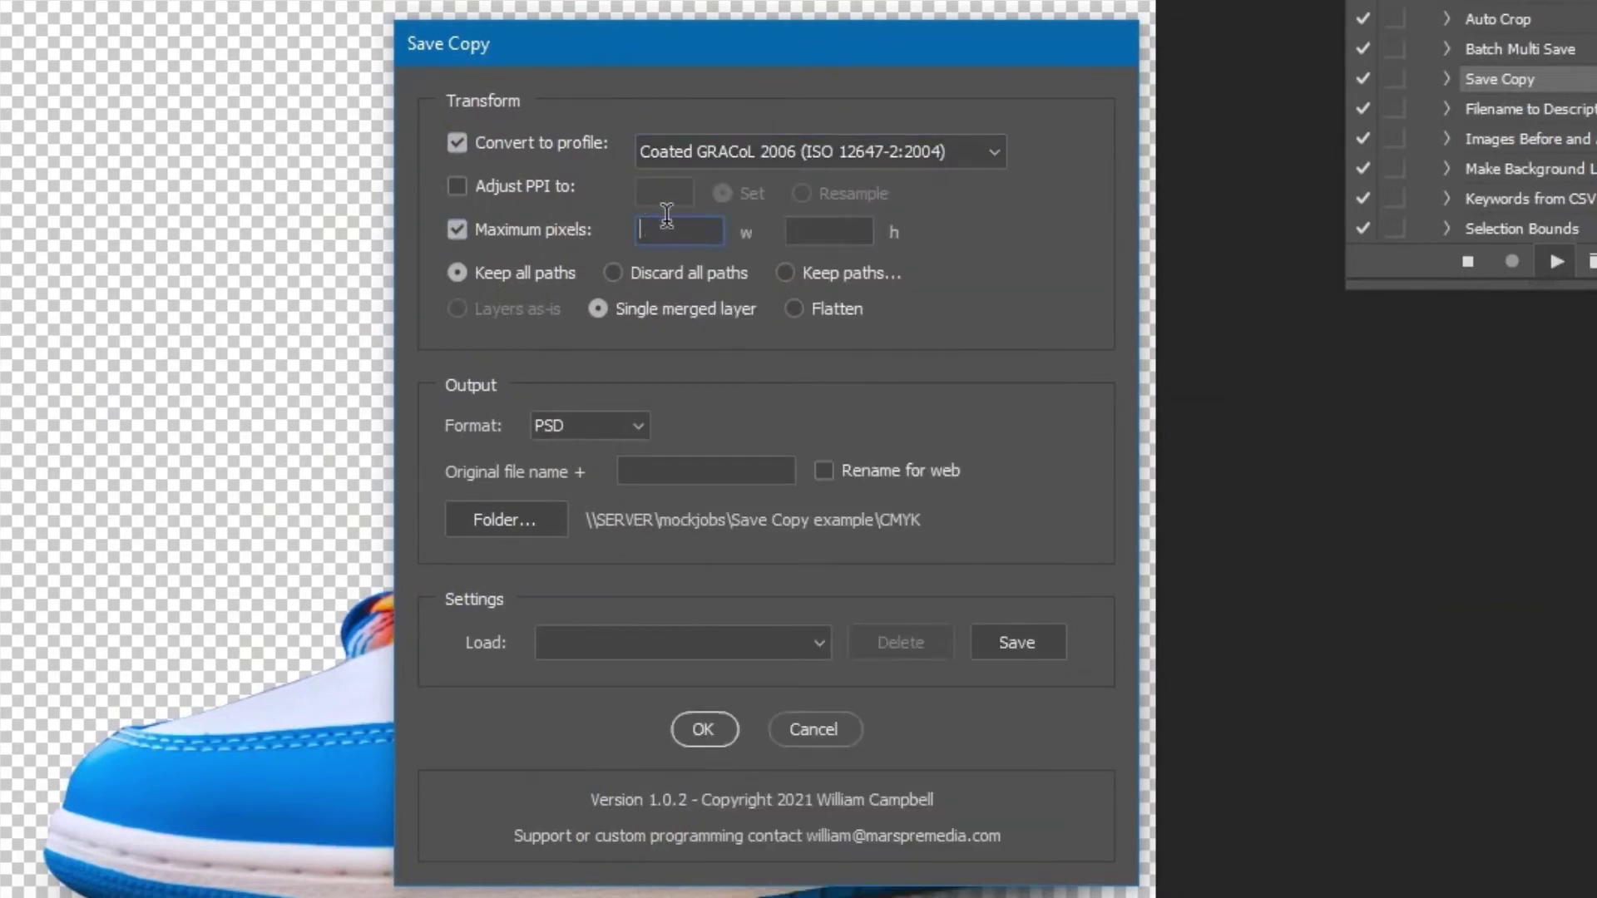
pyautogui.write('1700')
# Discard all paths, set the output format to TIFF, and save the copy over the existing file in the CMYK folder
pyautogui.click(612, 273)
pyautogui.click(639, 426)
pyautogui.click(612, 539)
pyautogui.click(705, 730)
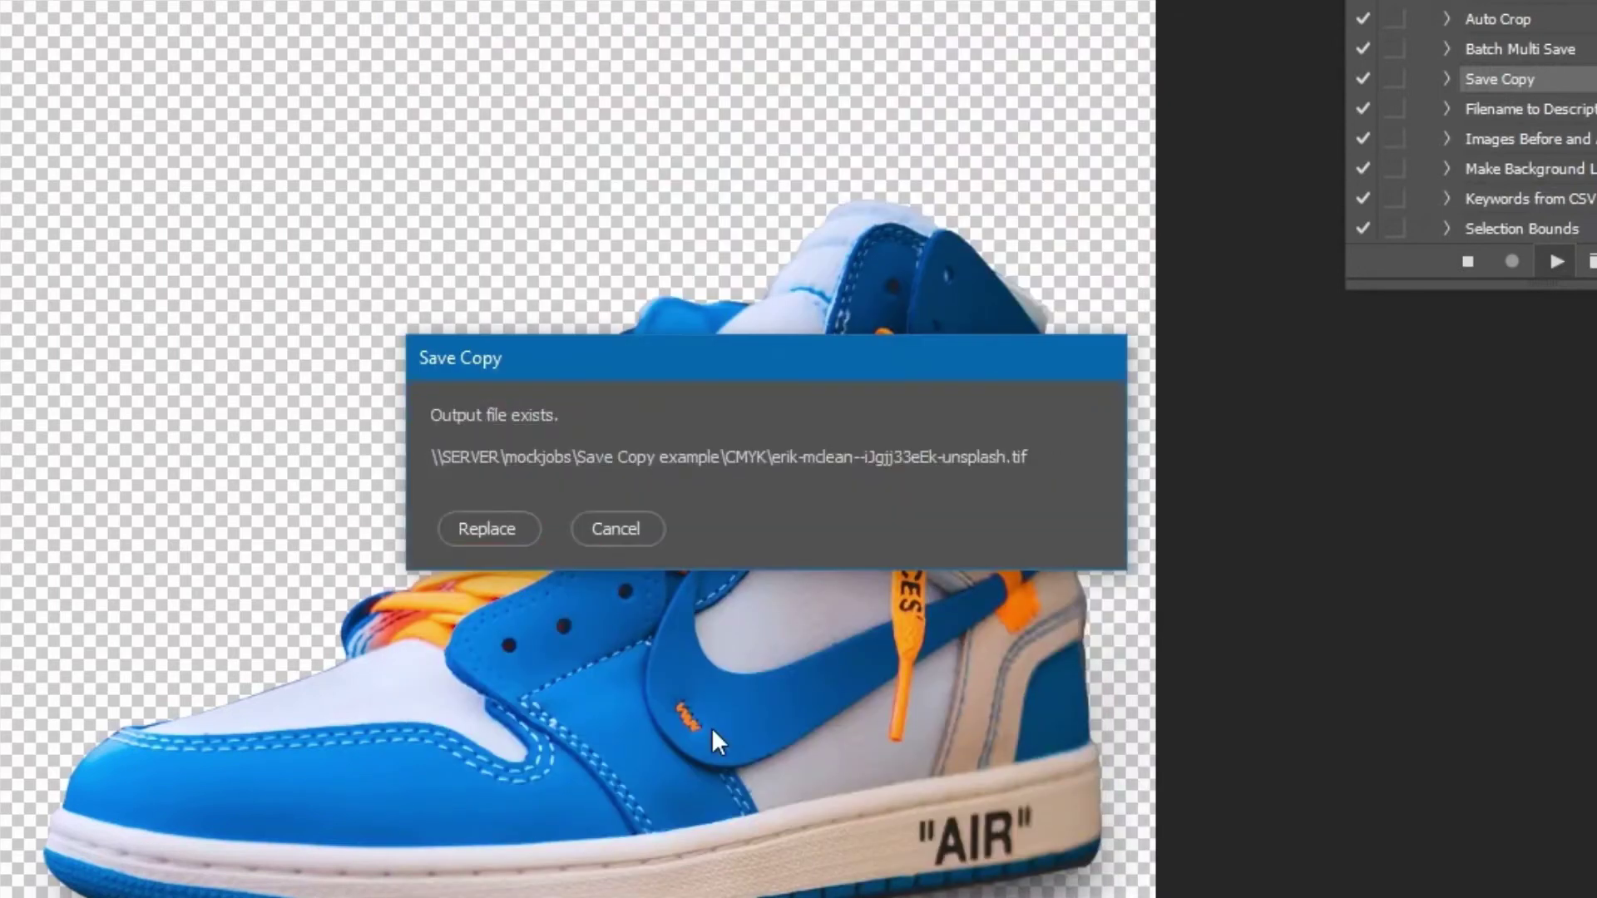
pyautogui.click(491, 528)
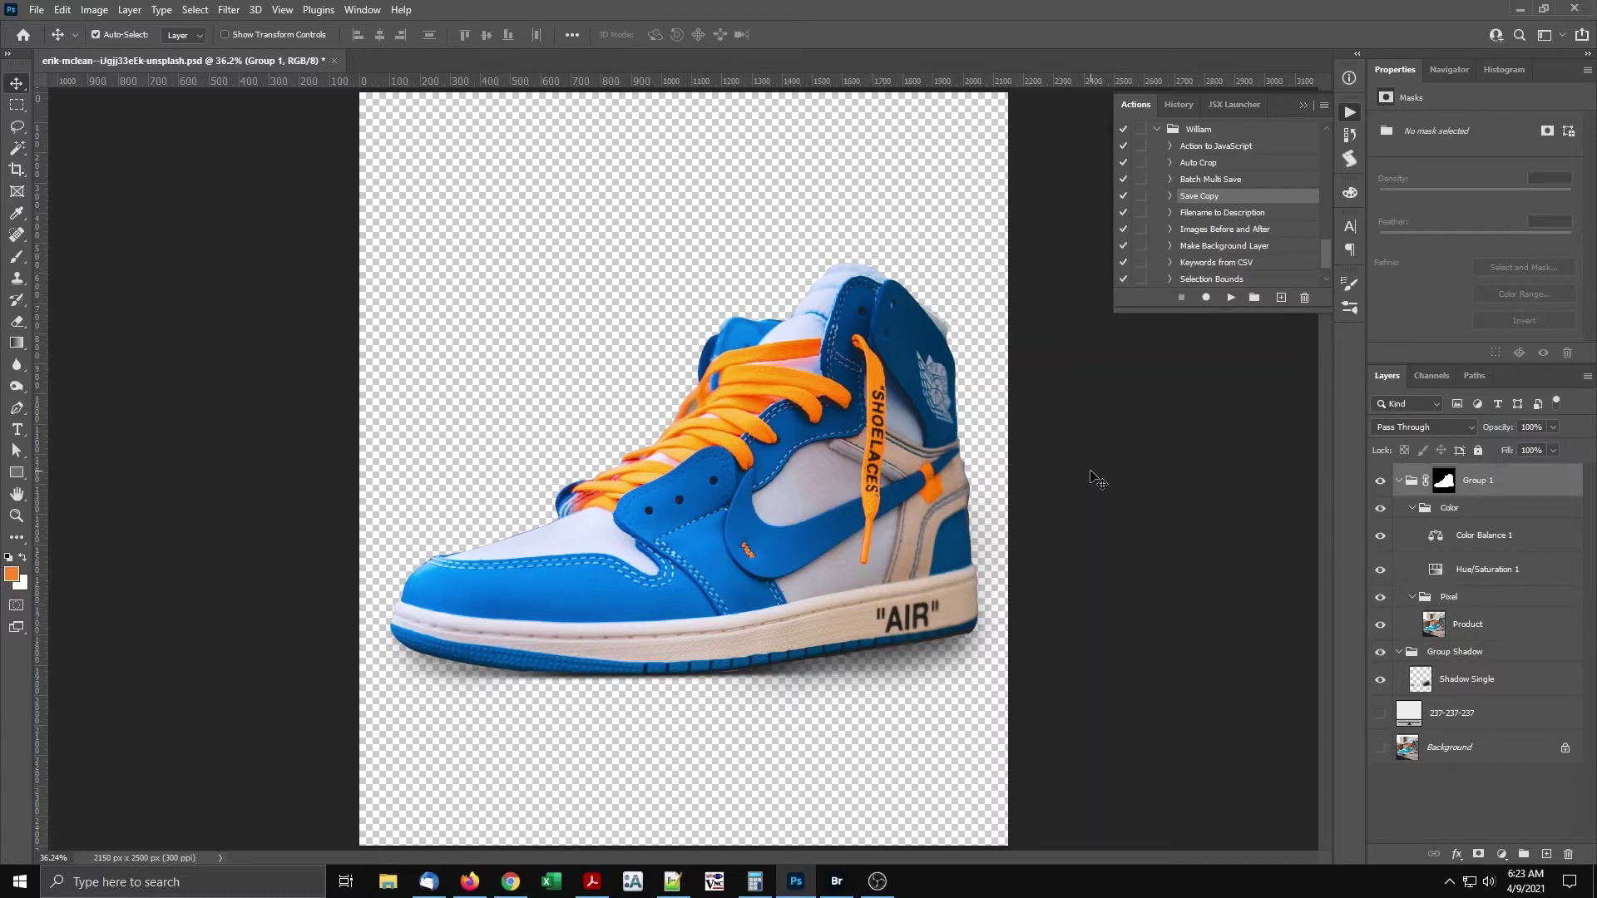
# Run the Save Copy action again and enable profile conversion to Coated GRACoL 2006 (ISO 12647-2:2004)
pyautogui.click(1231, 297)
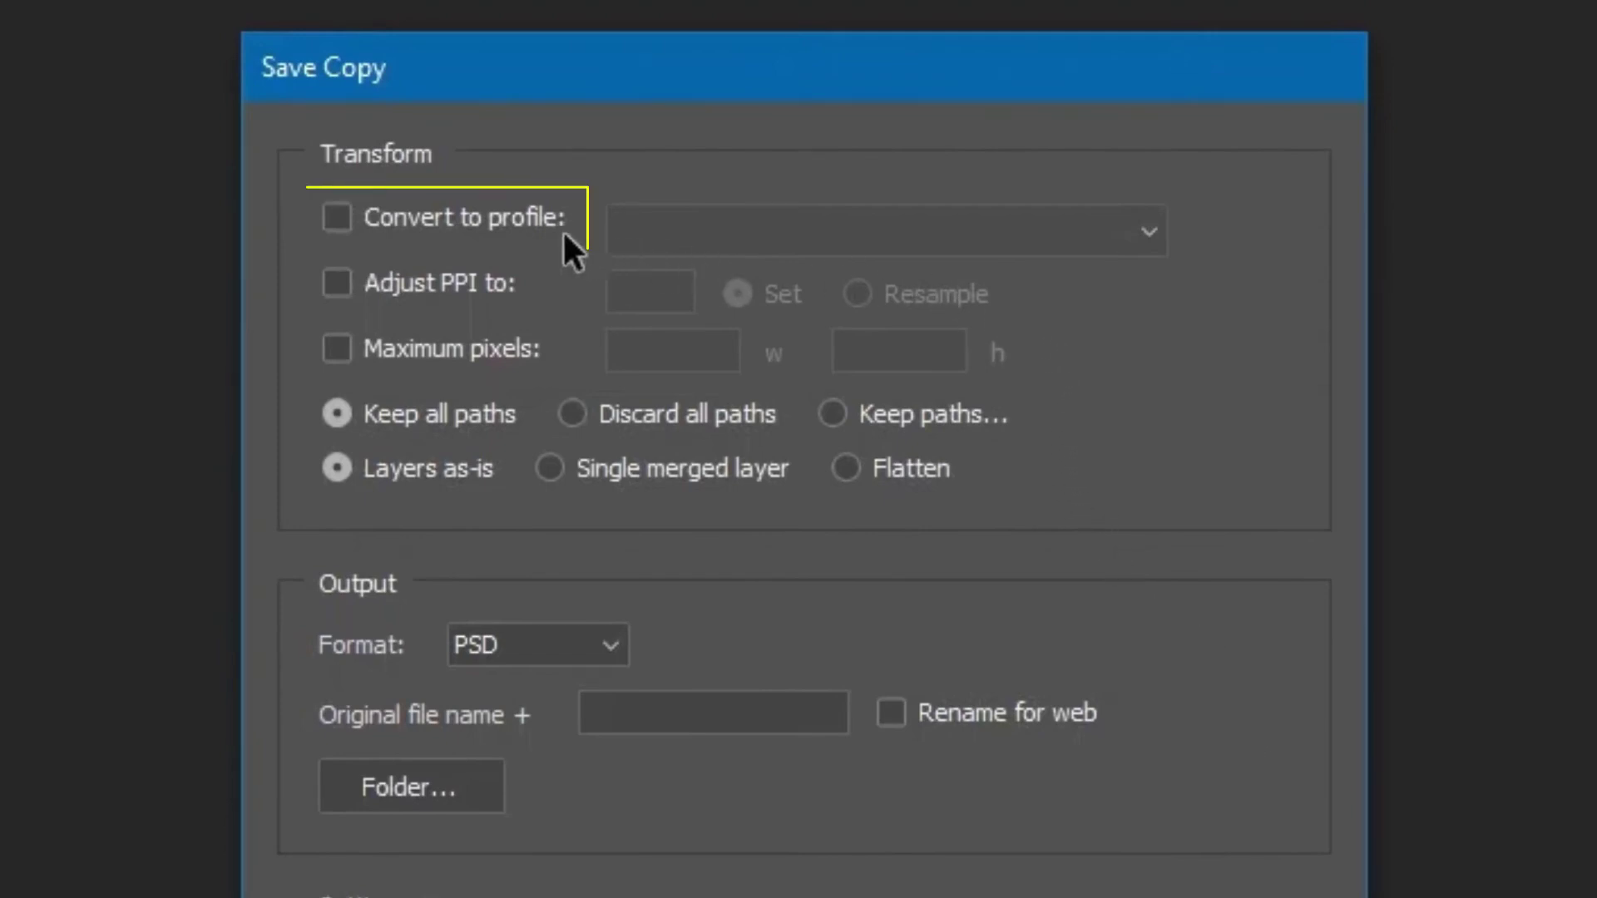
pyautogui.click(335, 218)
pyautogui.click(692, 232)
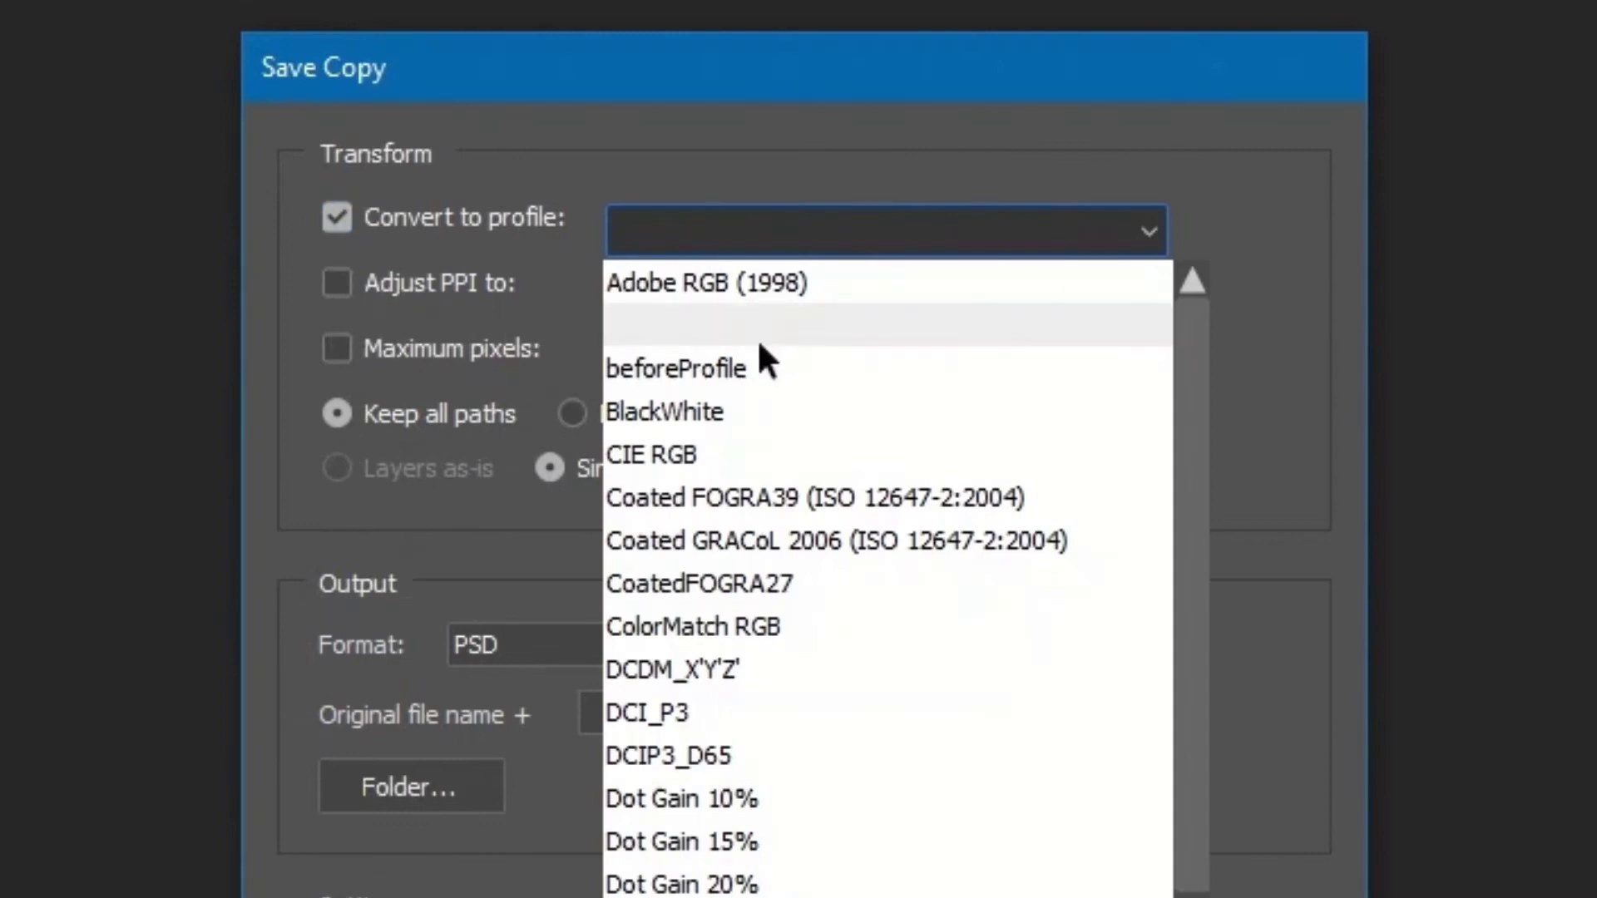
pyautogui.click(812, 541)
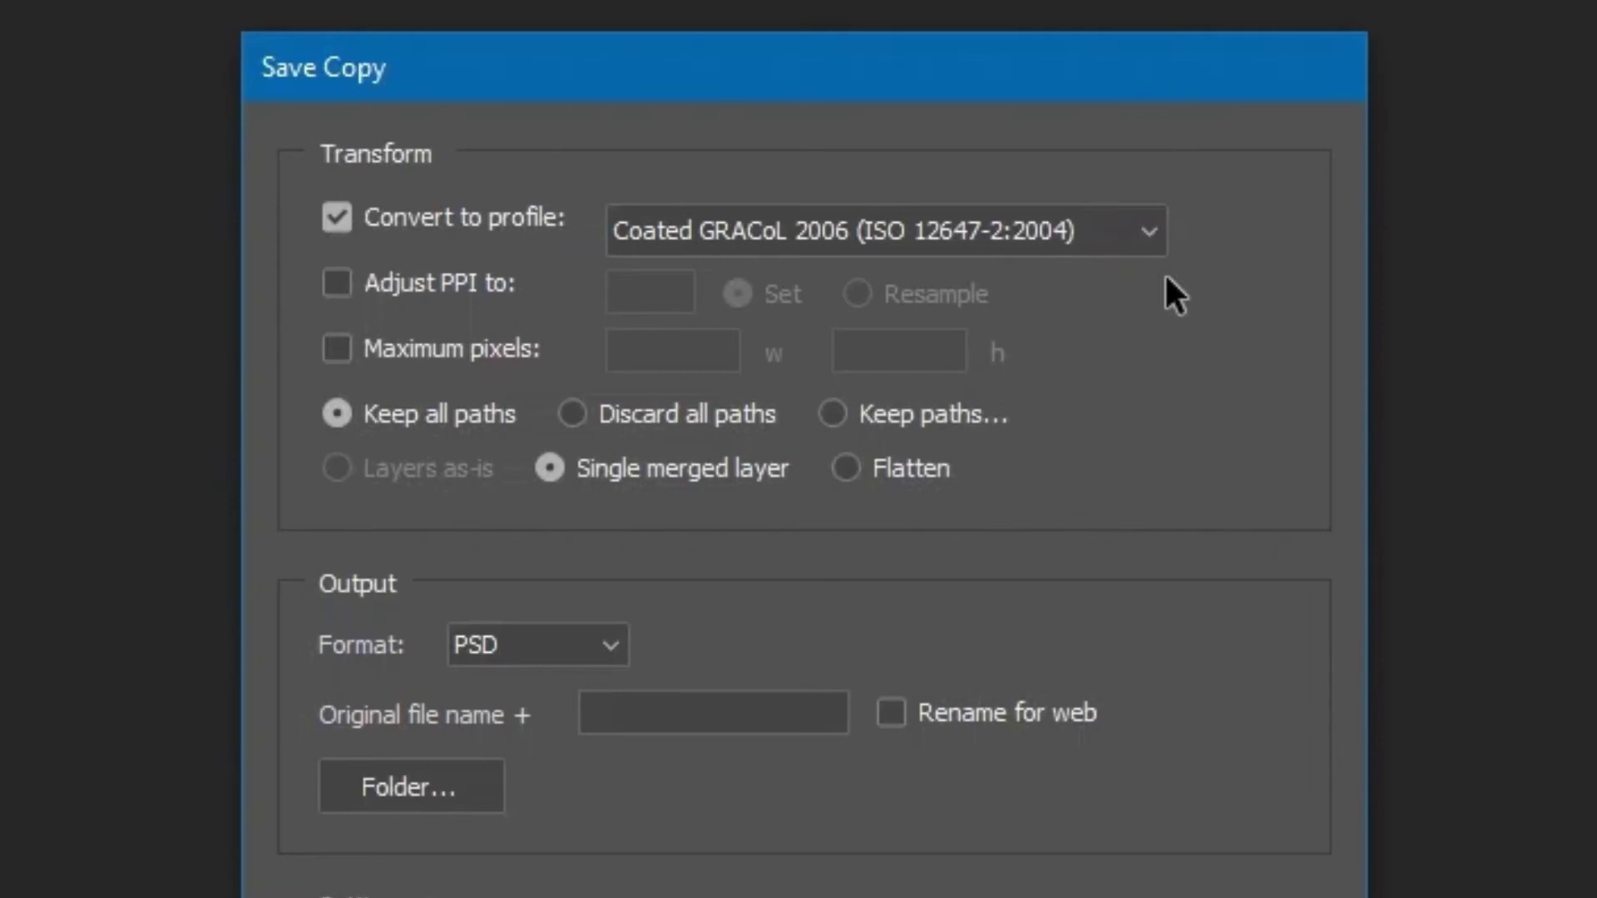
# Switch the conversion profile to Dot Gain 20%, and return it to Coated GRACoL 2006 (ISO 12647-2:2004)
pyautogui.click(1151, 235)
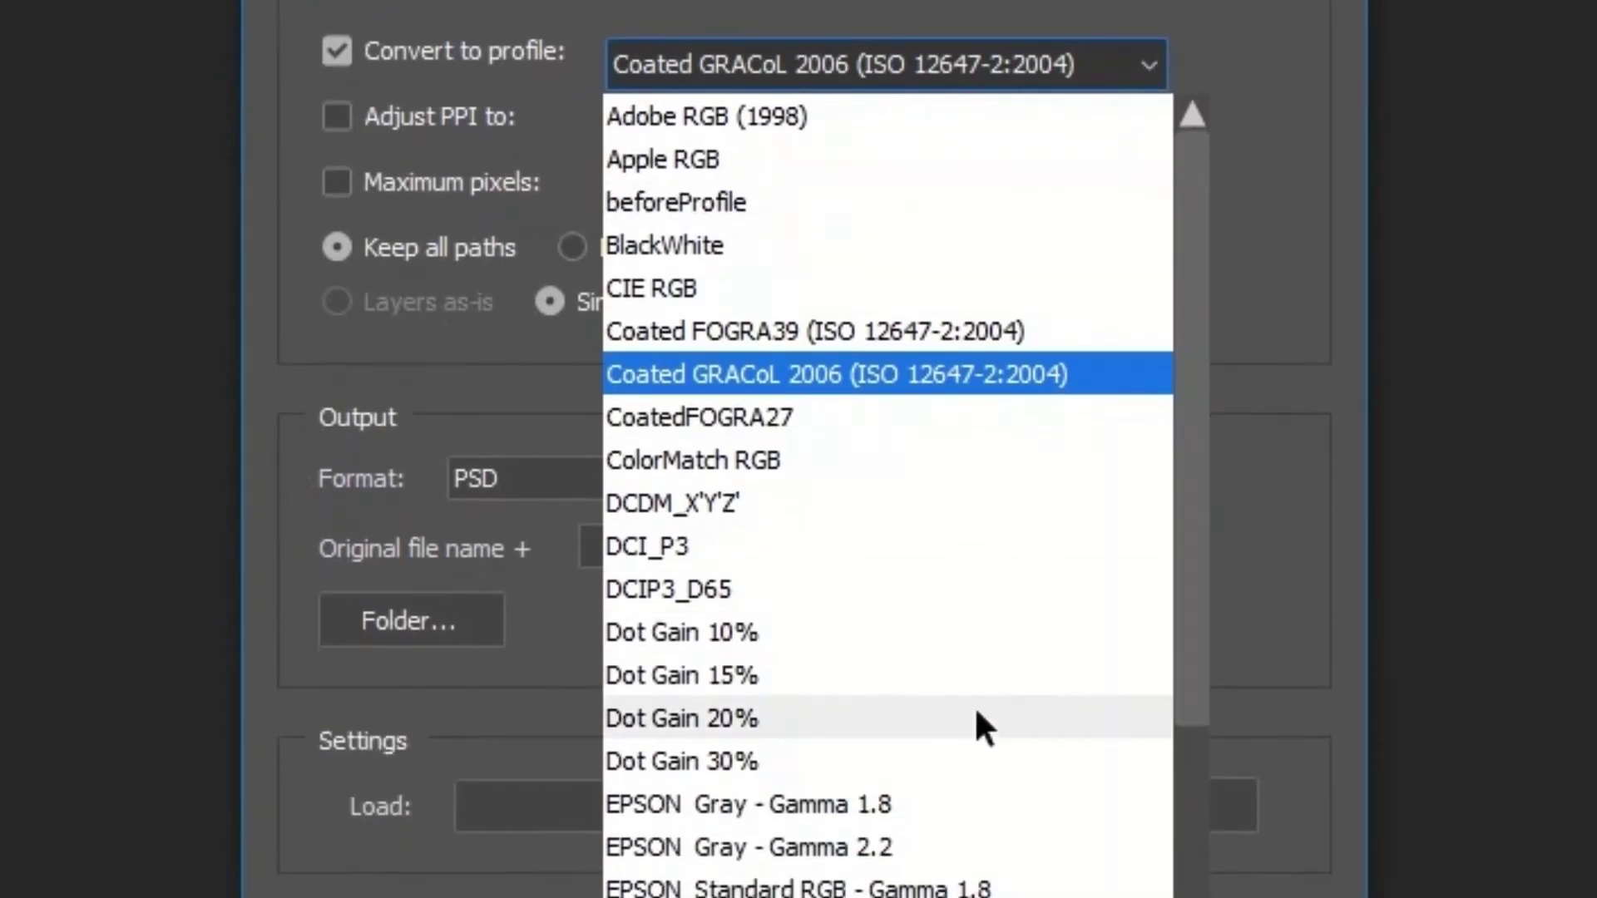
pyautogui.click(975, 705)
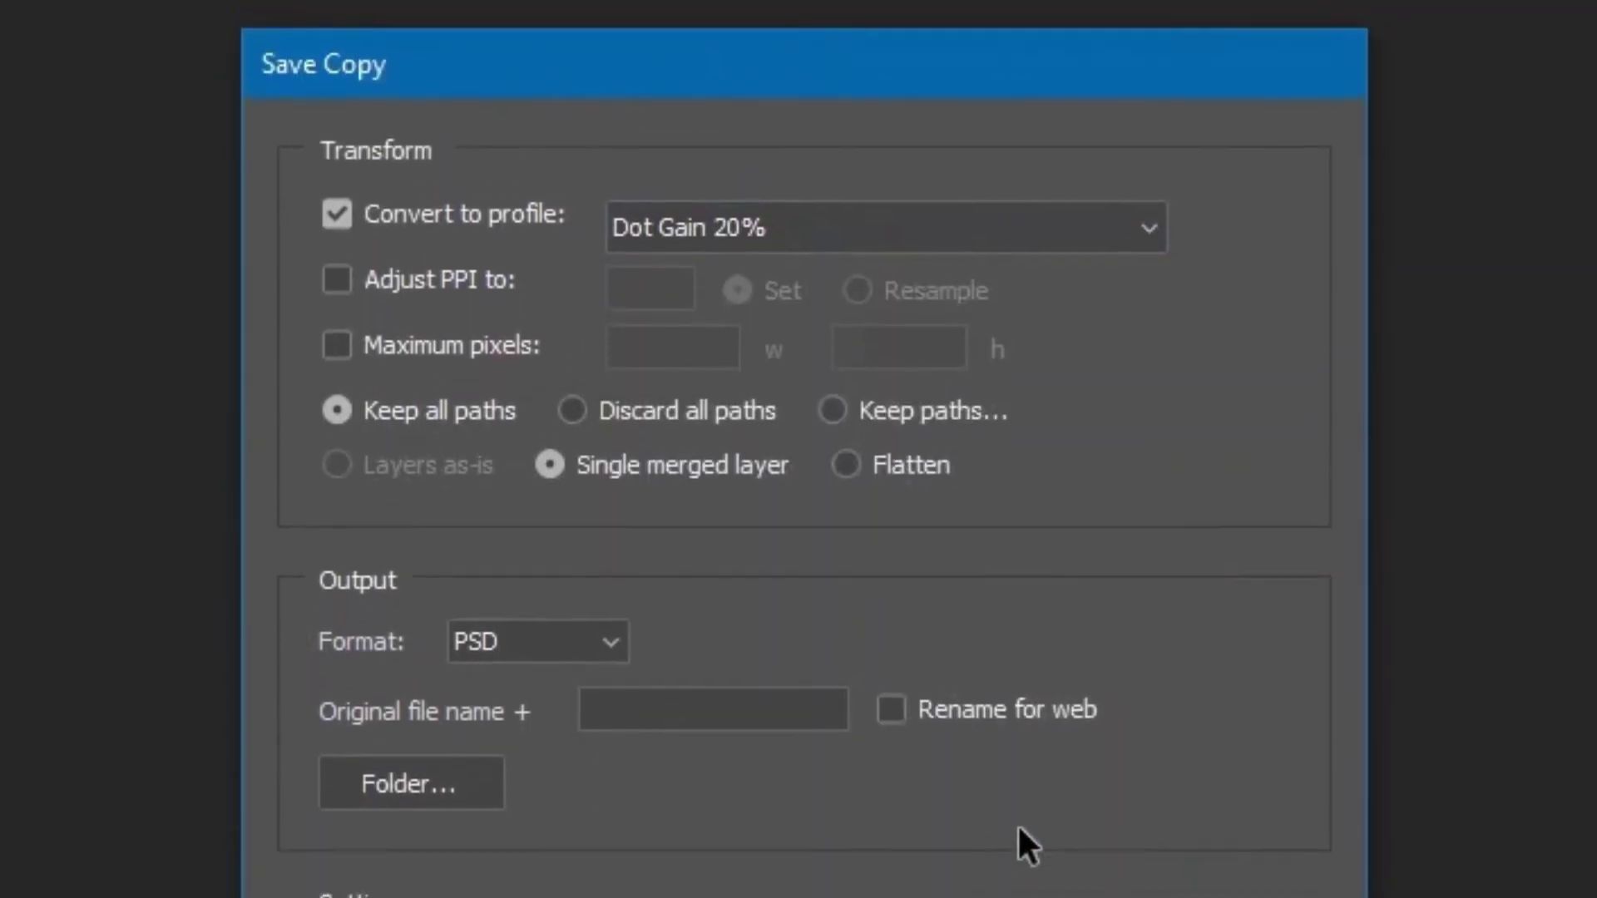
pyautogui.click(1138, 233)
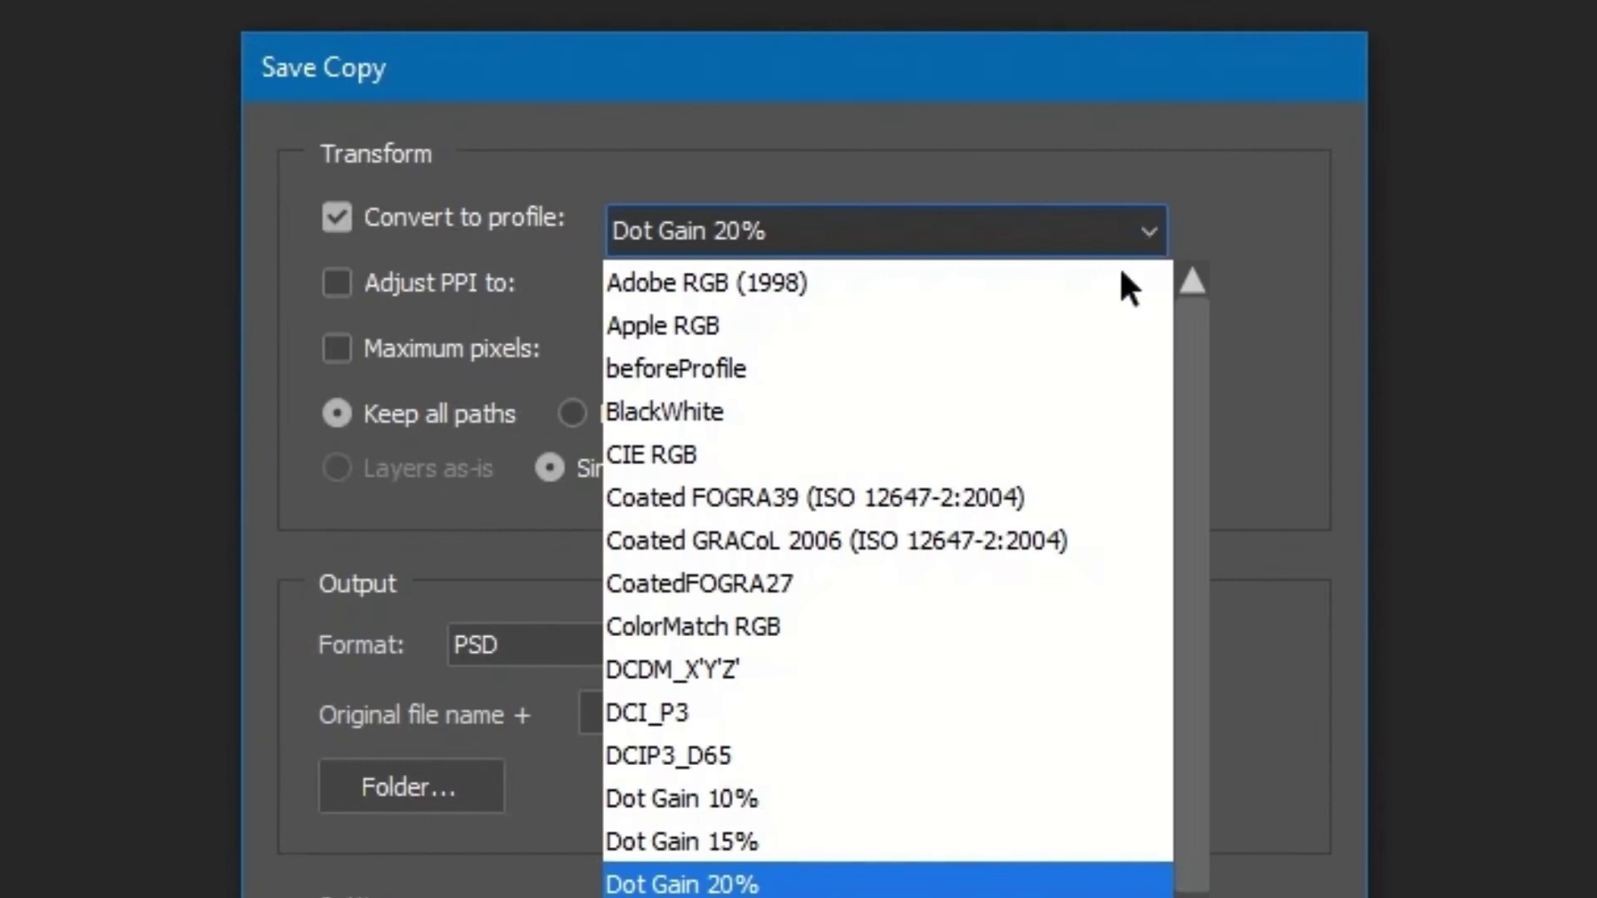
pyautogui.click(1070, 537)
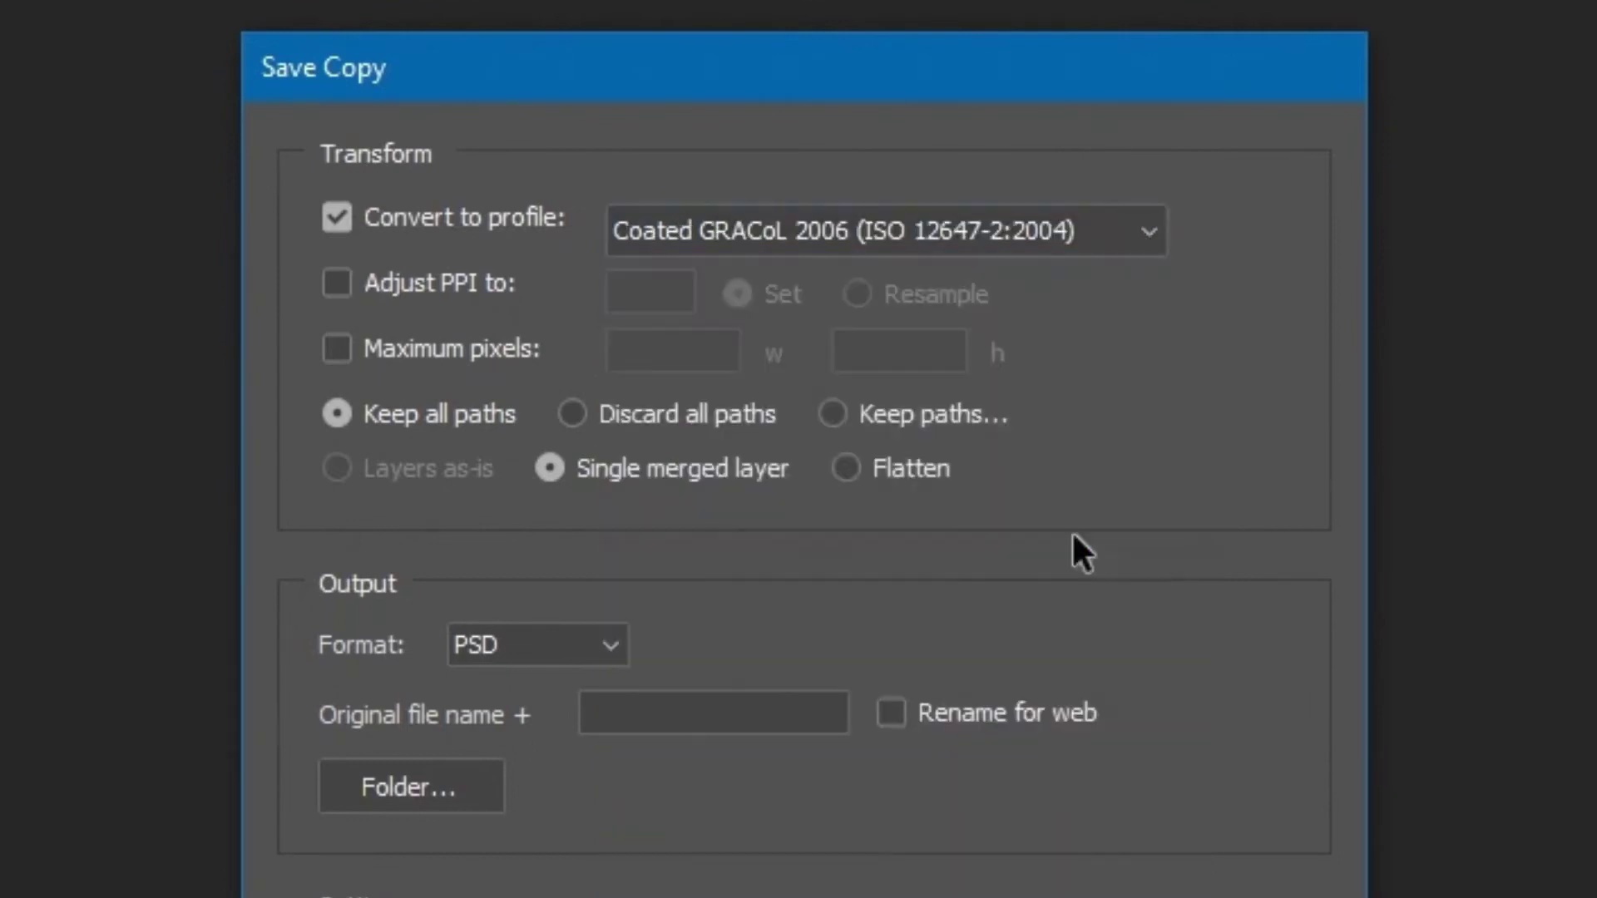
# Enable the PPI adjustment, set it to 72, and choose Resample as its method
pyautogui.click(411, 283)
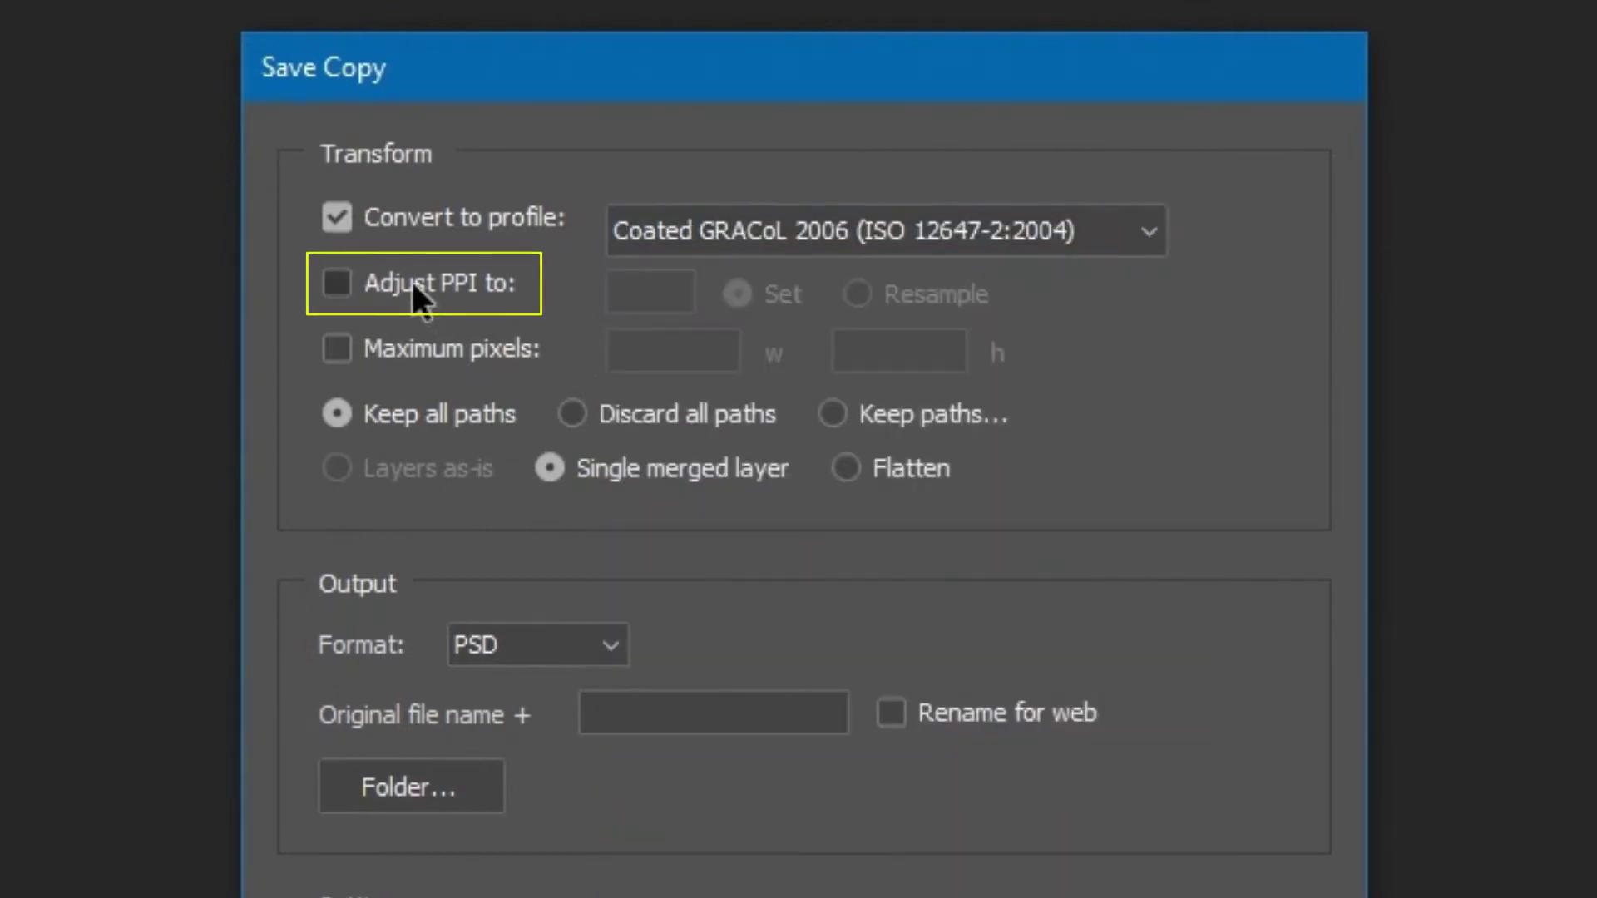
pyautogui.click(637, 290)
pyautogui.write('72')
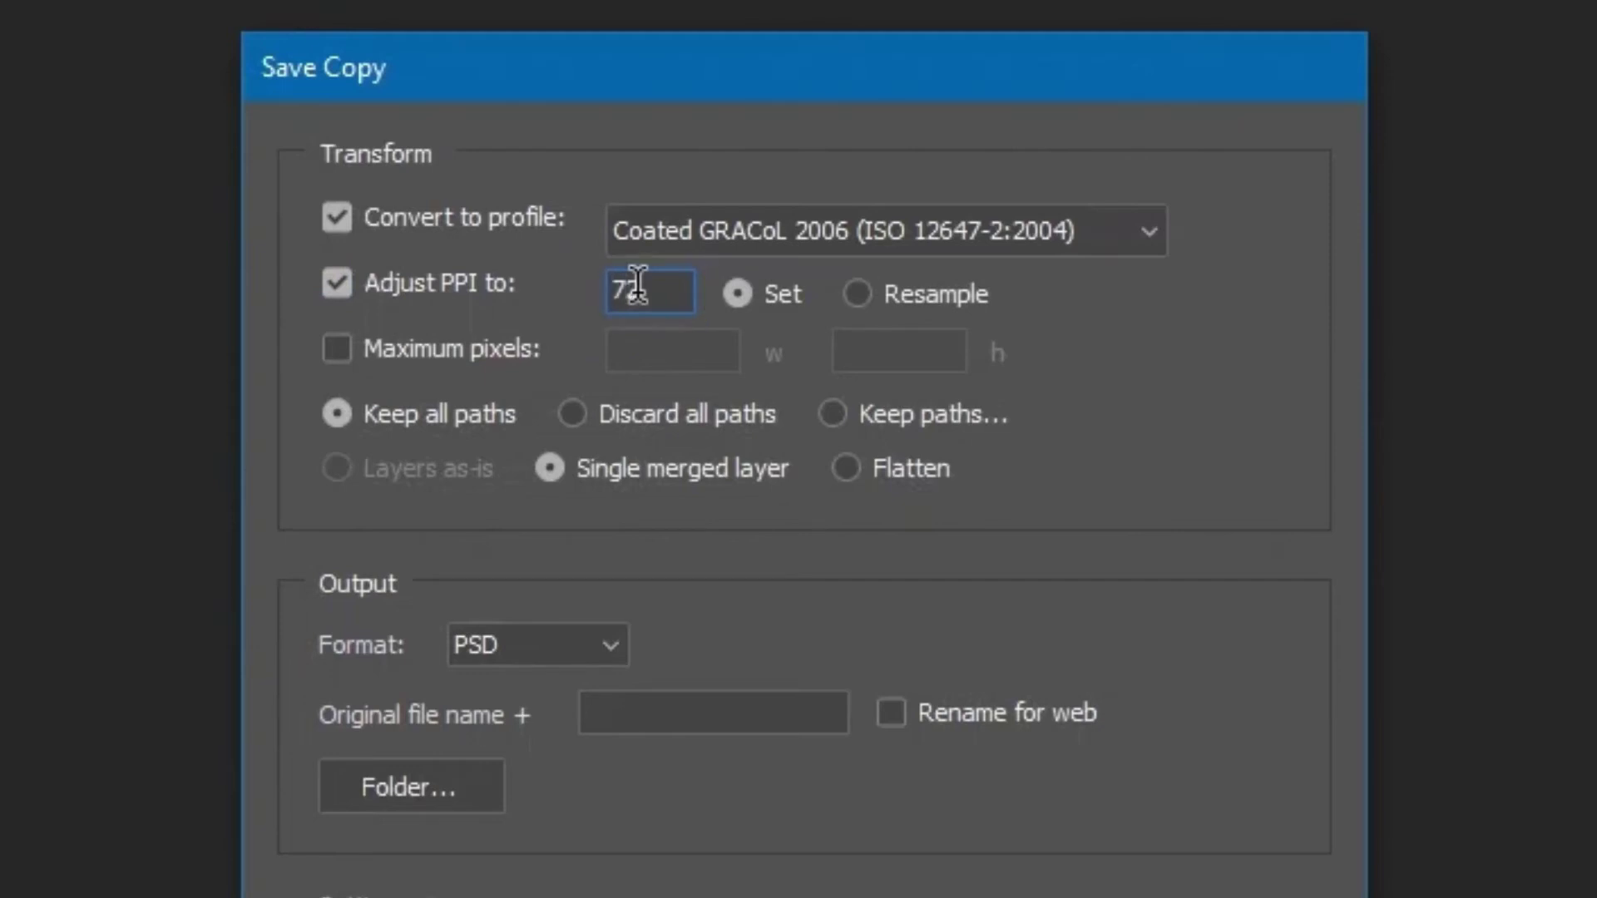
pyautogui.click(948, 293)
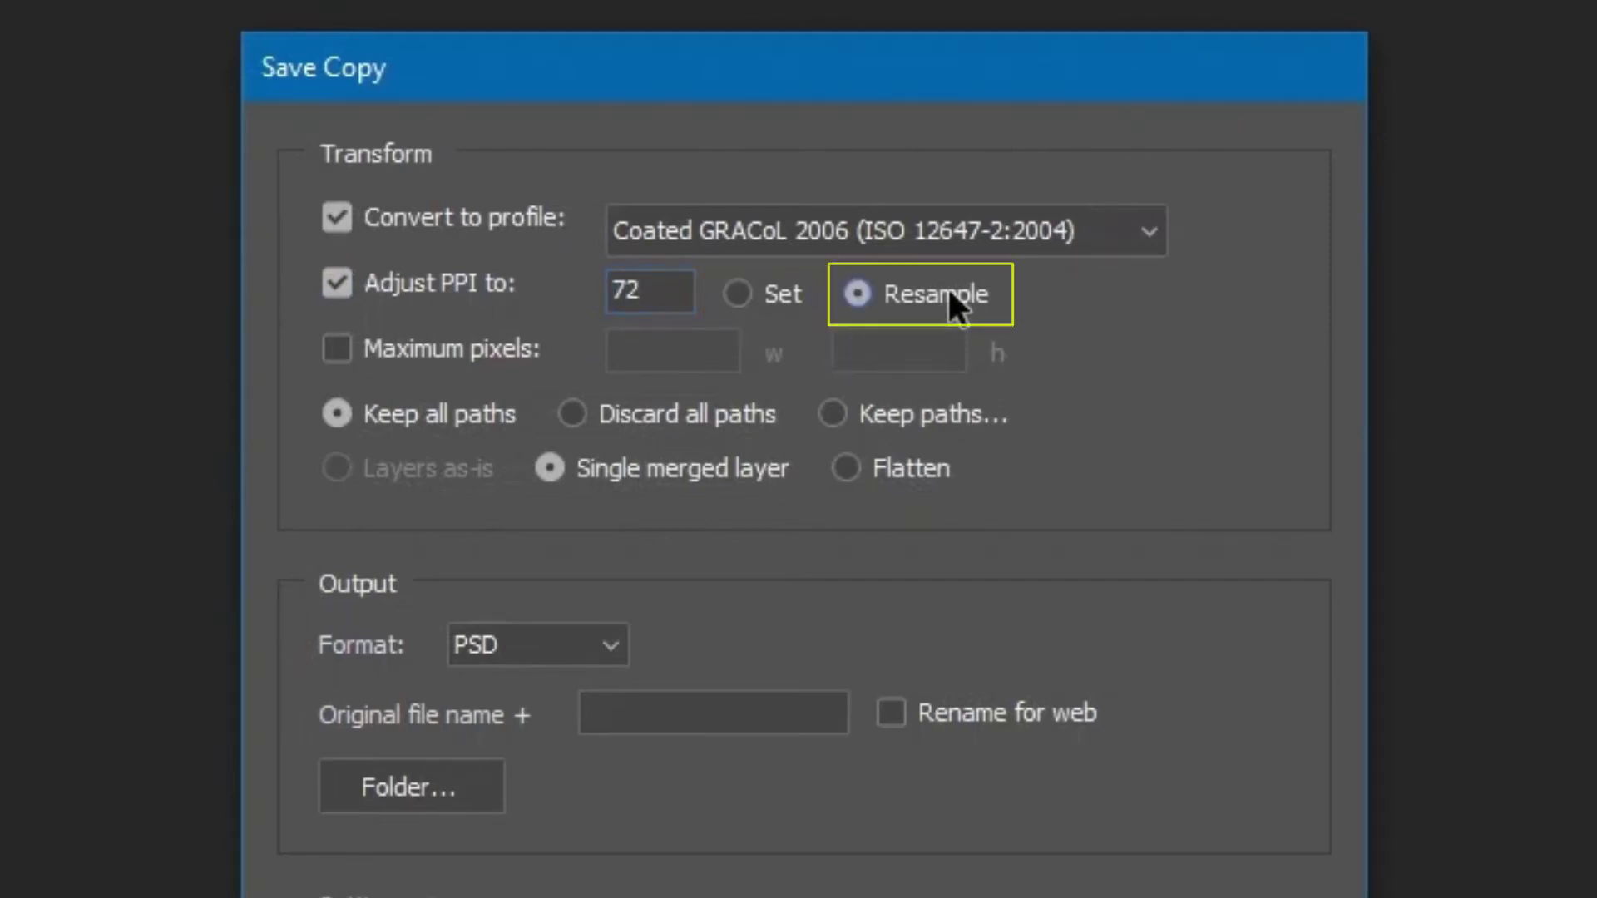
# Alternate the PPI adjustment method between Set and Resample, ending on Resample
pyautogui.click(758, 299)
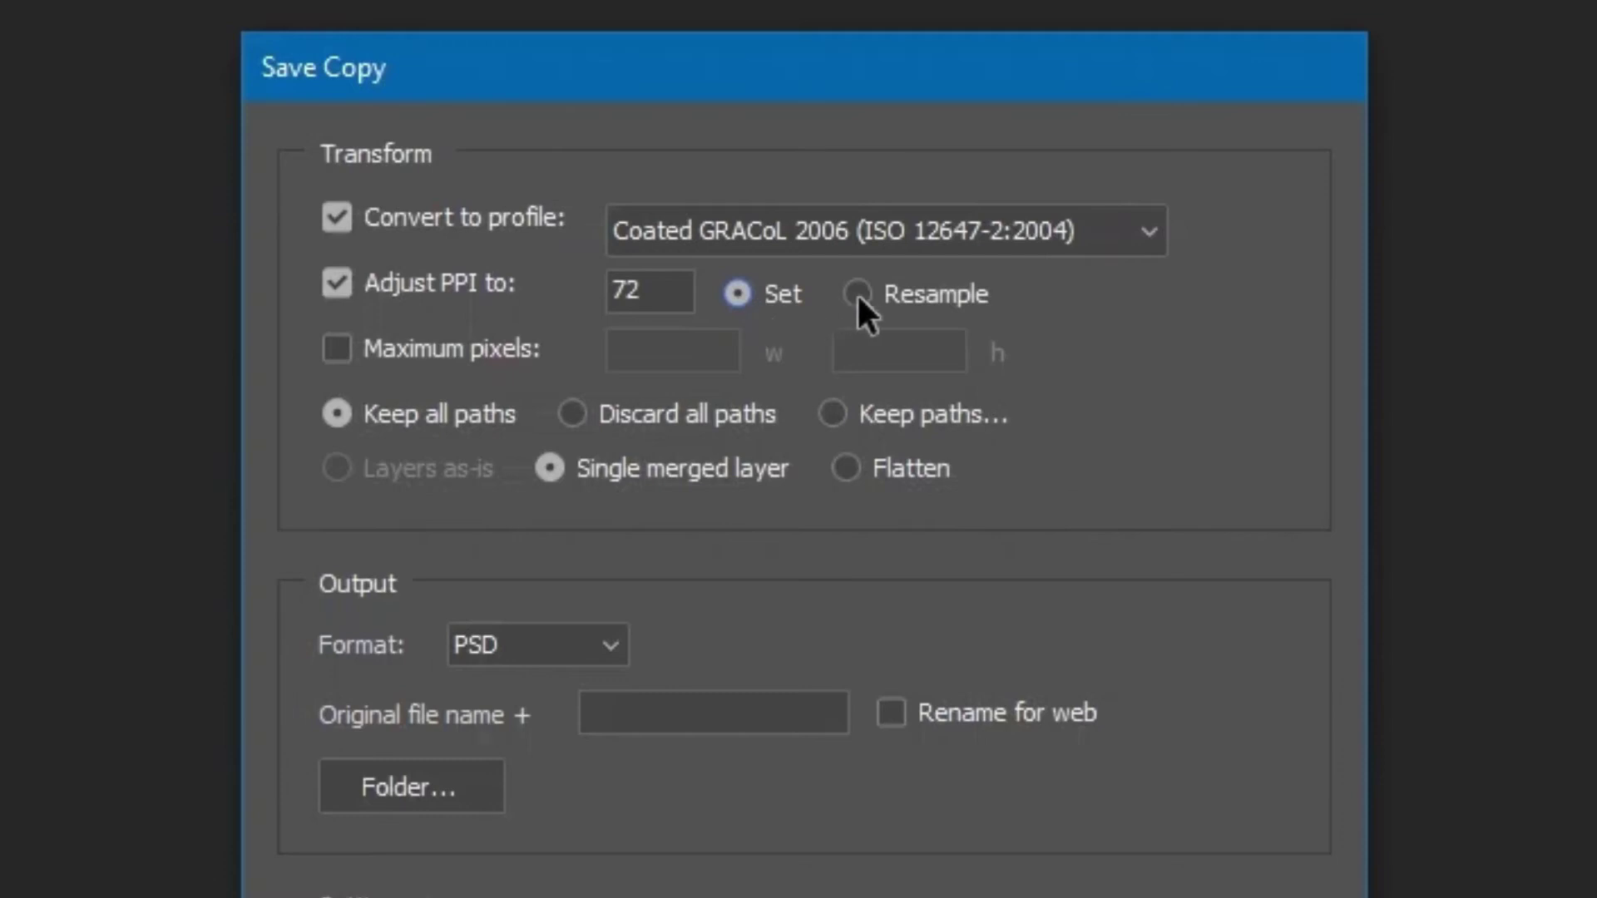
pyautogui.click(932, 306)
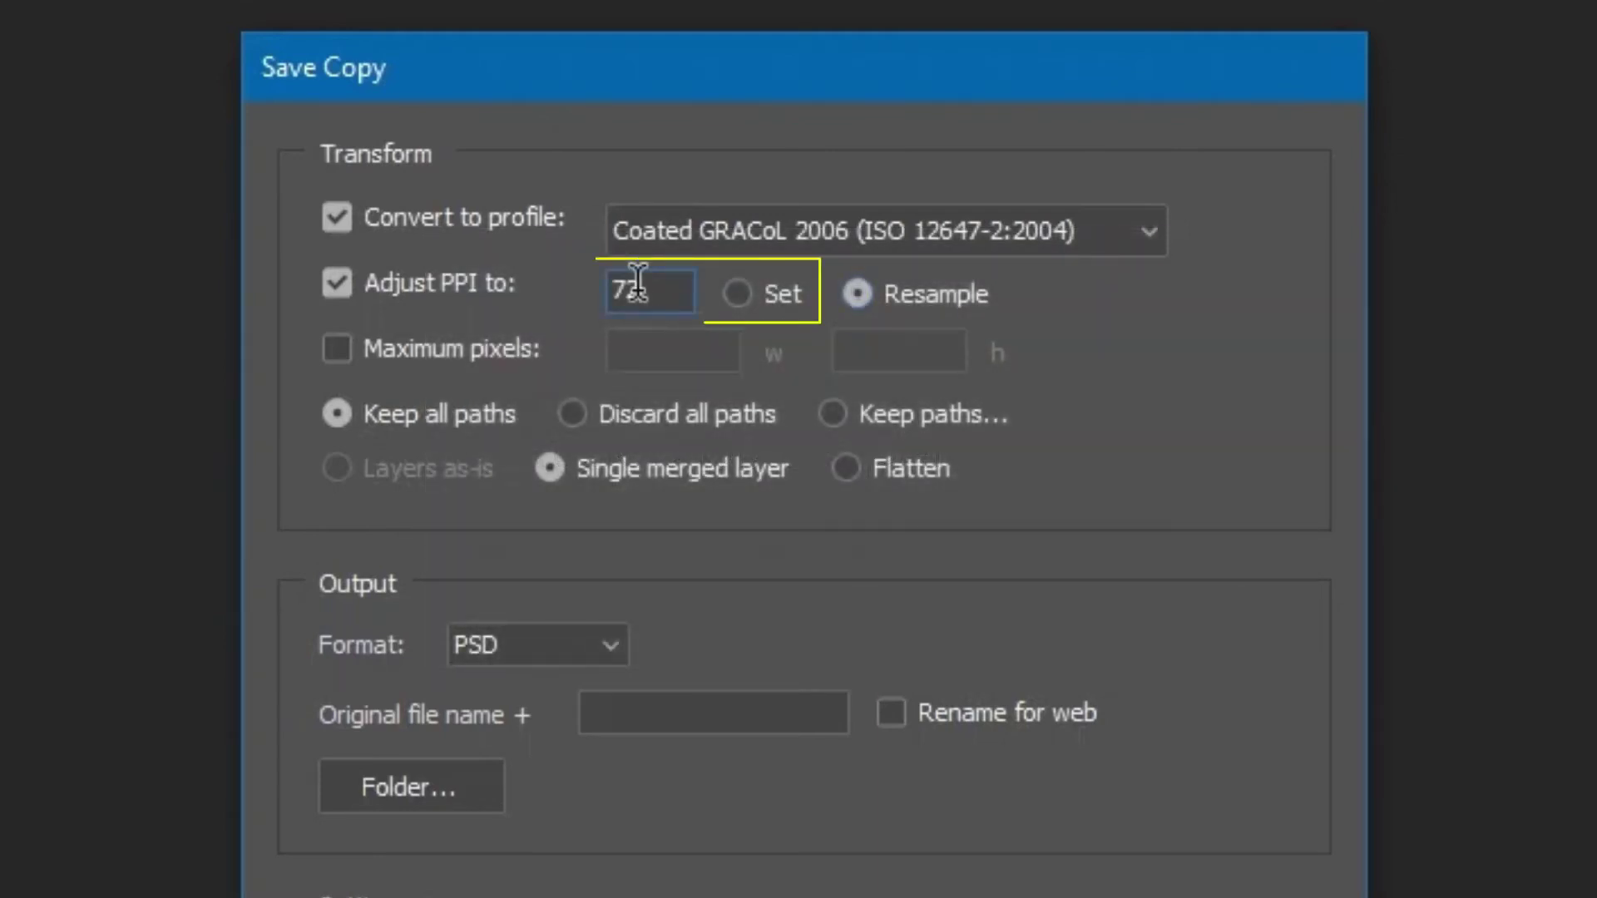
pyautogui.click(752, 298)
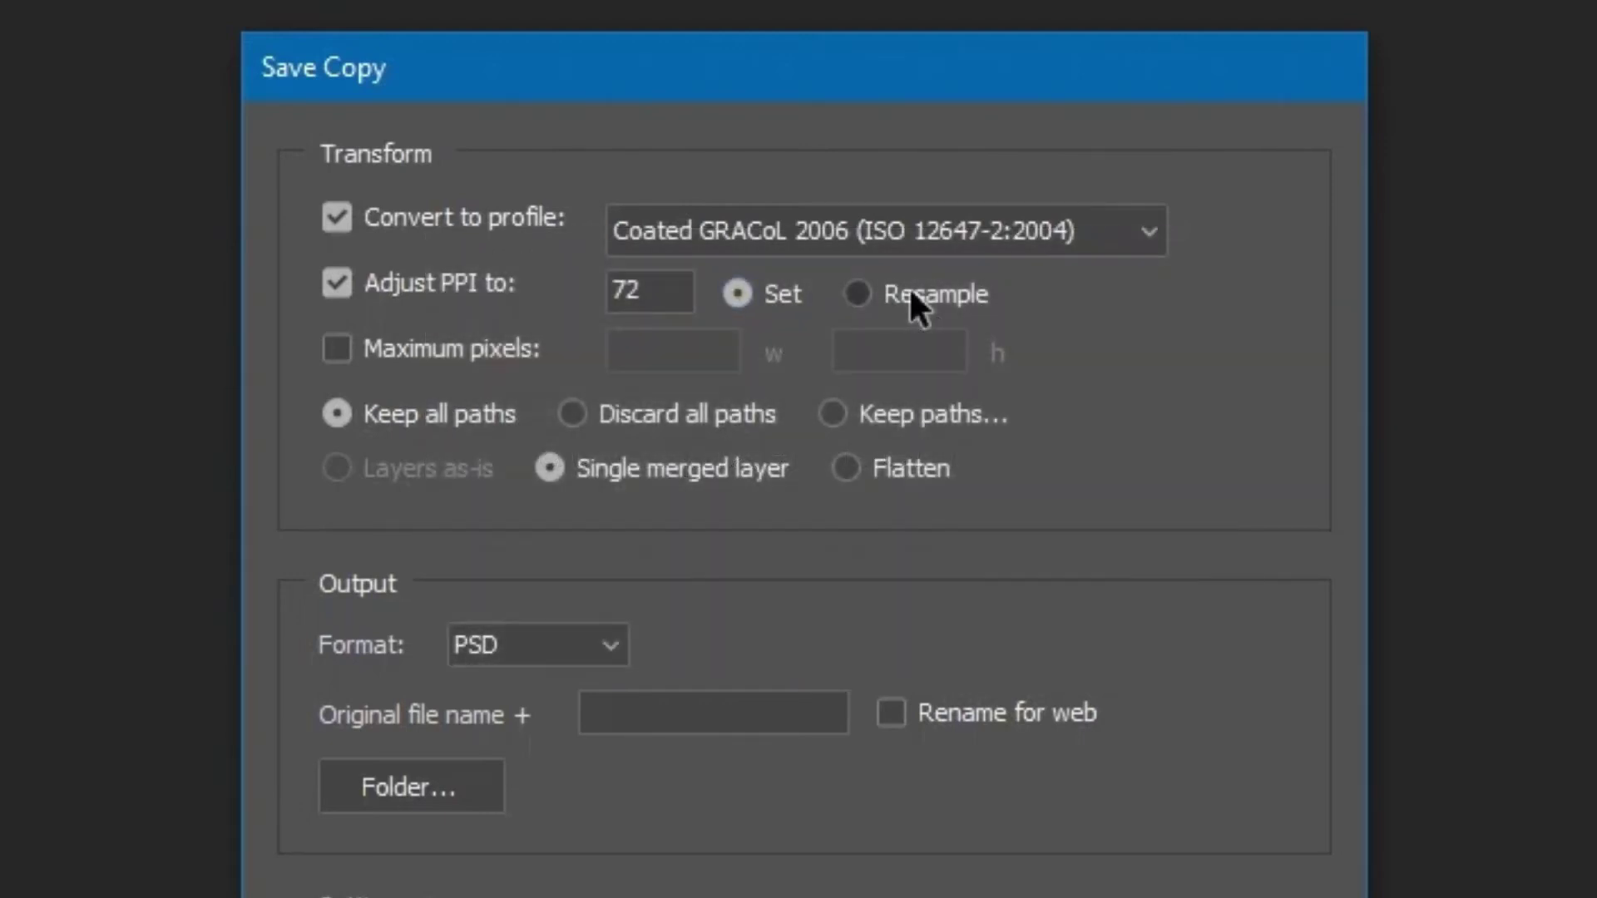
pyautogui.click(910, 292)
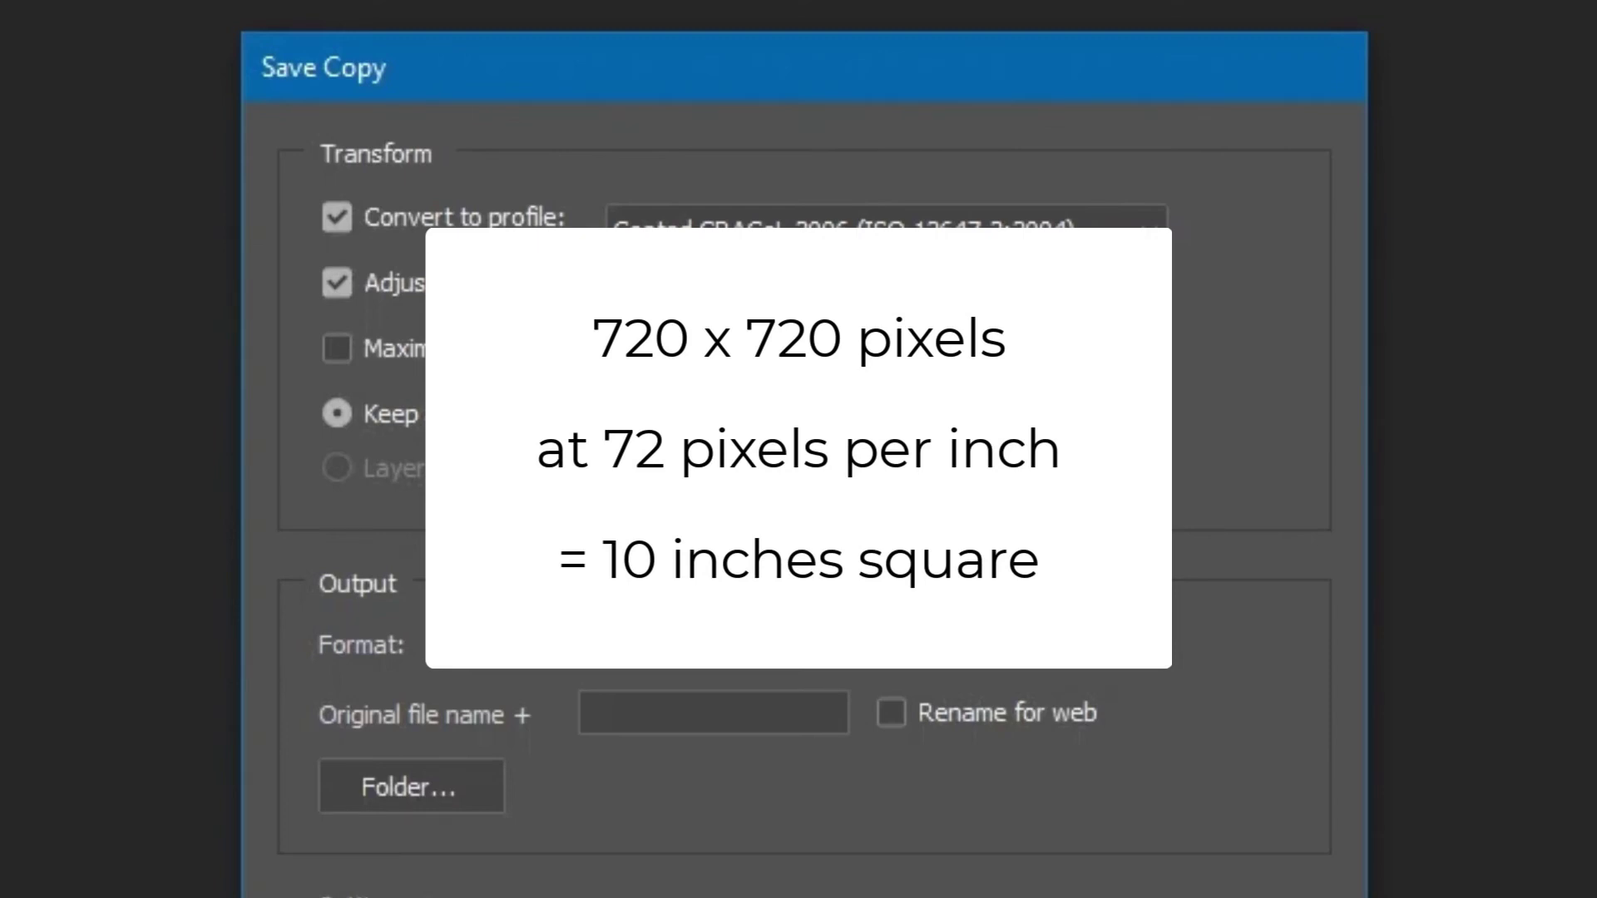
# Turn off the PPI adjustment, and try a maximum pixel limit of 1200 wide by 800 high before disabling it
pyautogui.click(442, 279)
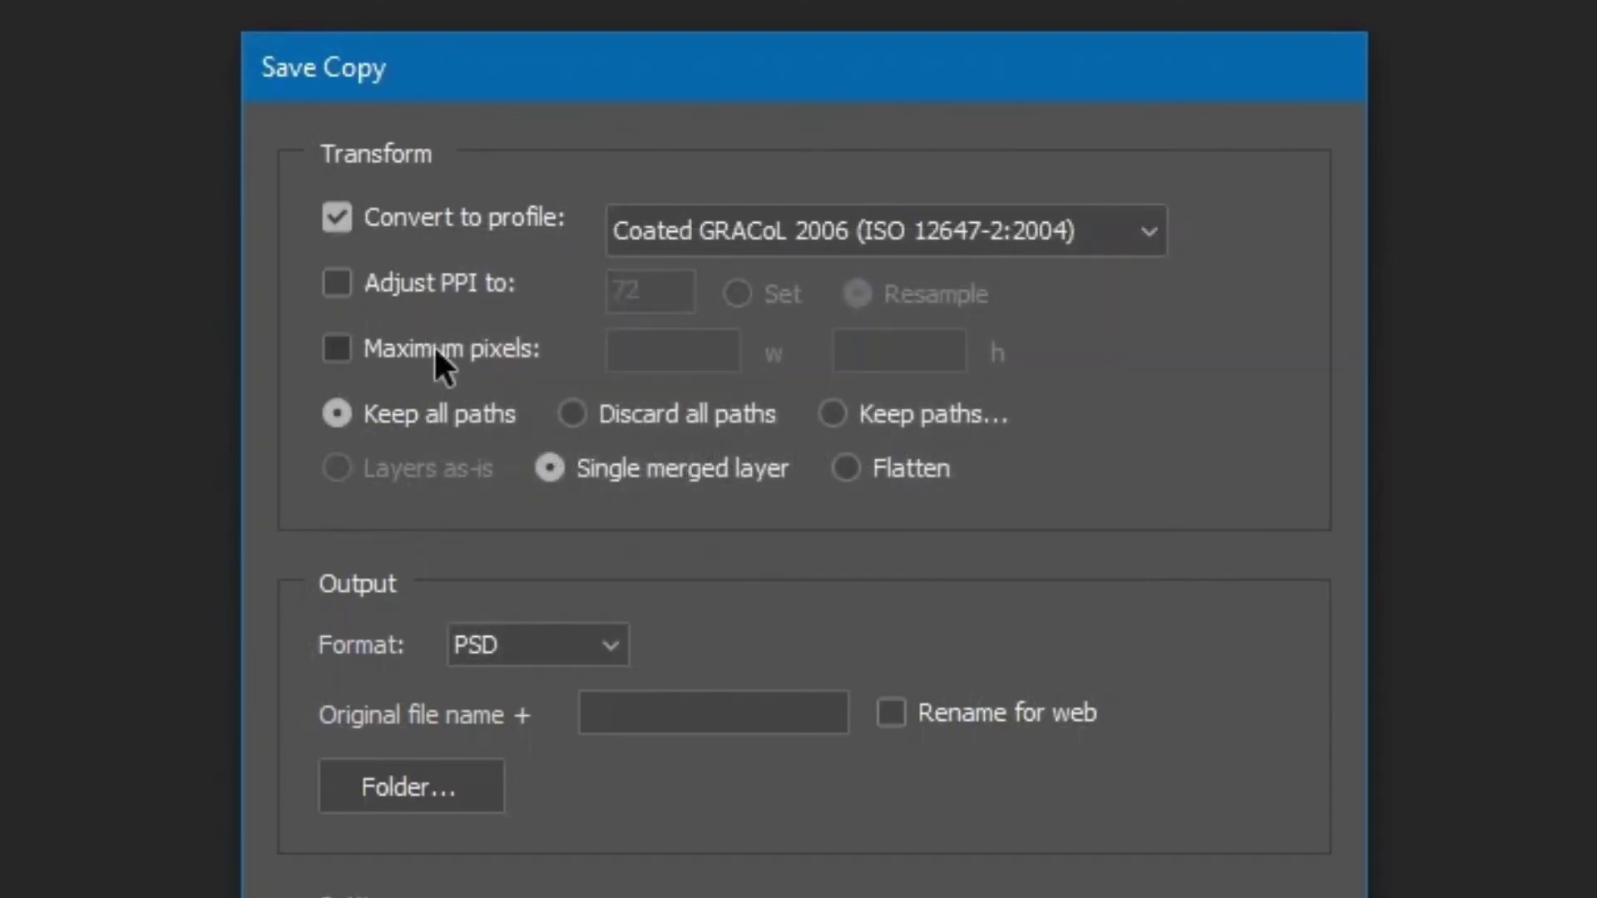
pyautogui.click(433, 347)
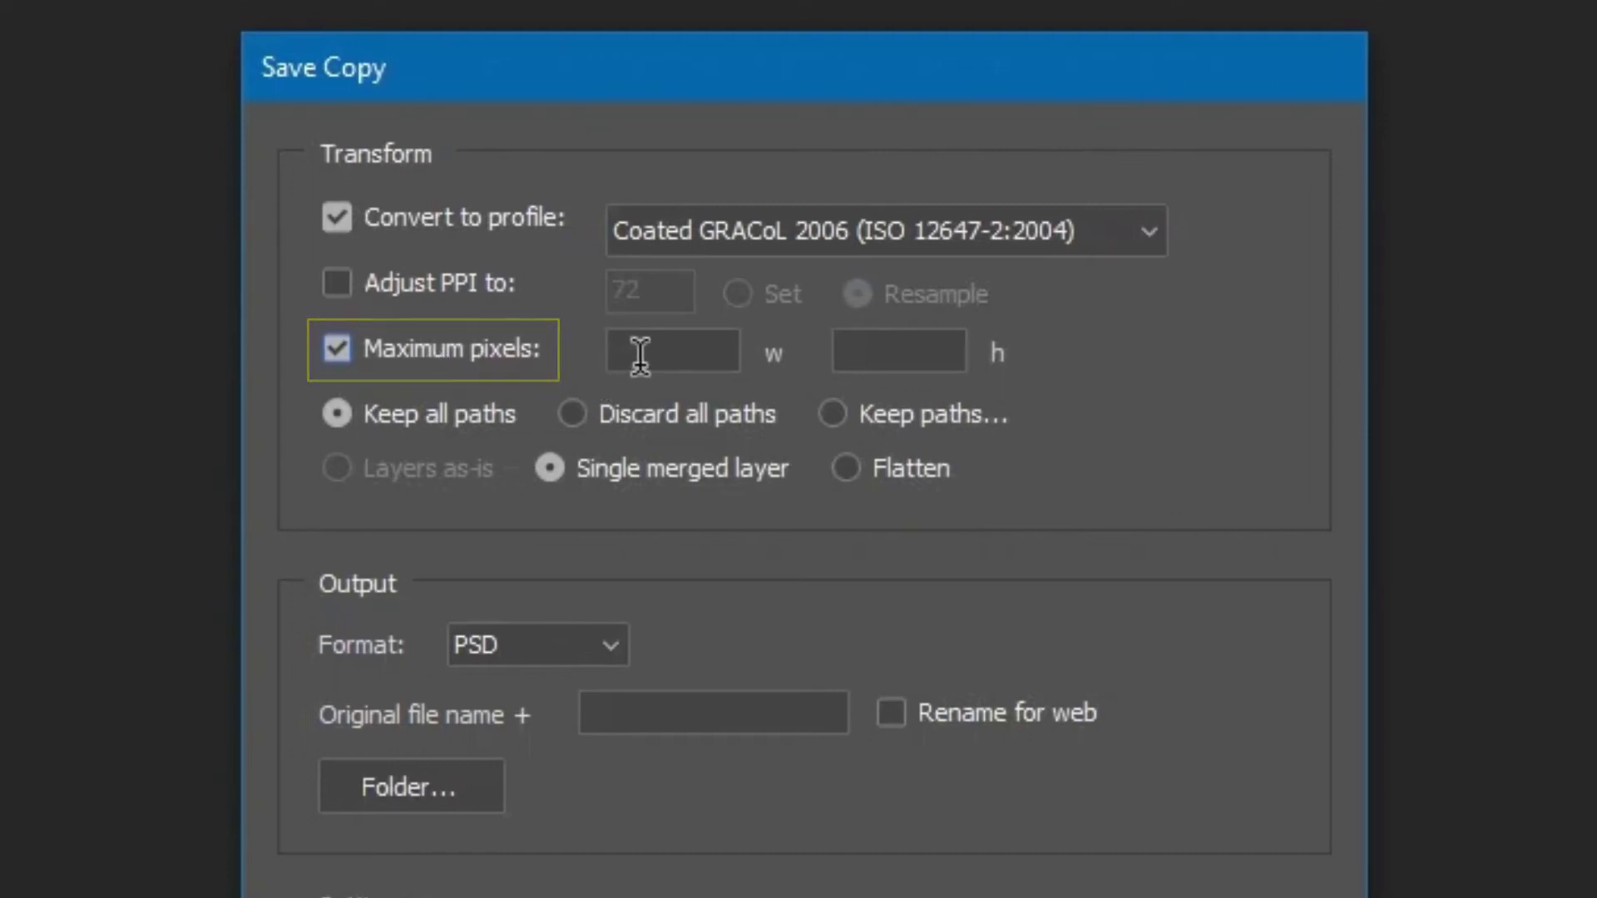
pyautogui.click(664, 347)
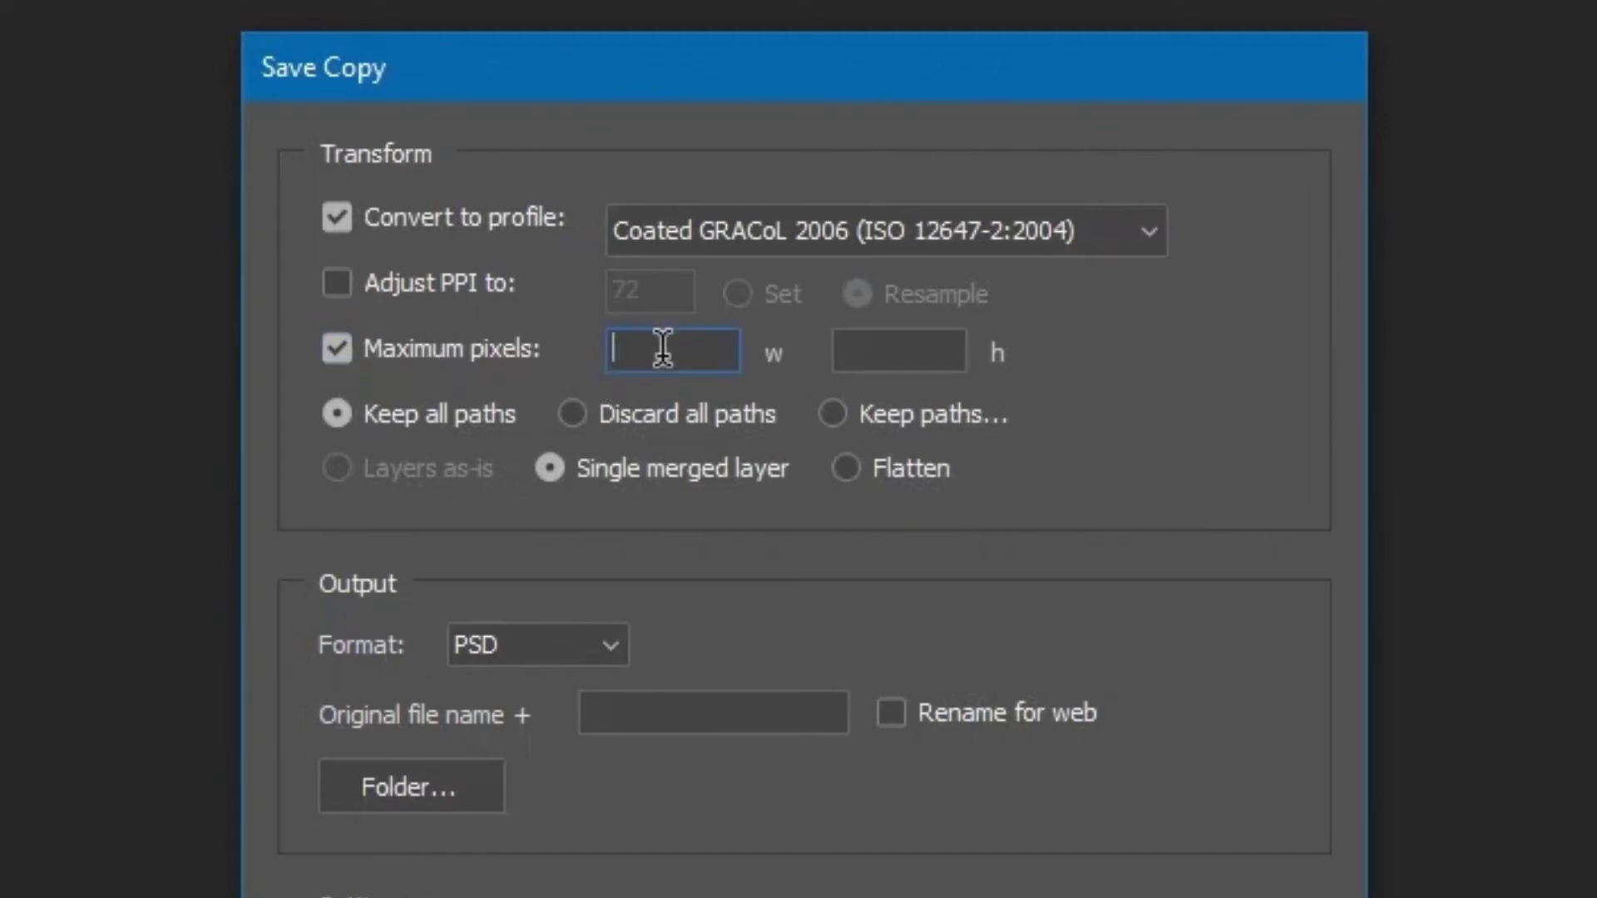
pyautogui.write('1200')
pyautogui.press('Tab')
pyautogui.write('800')
pyautogui.click(519, 342)
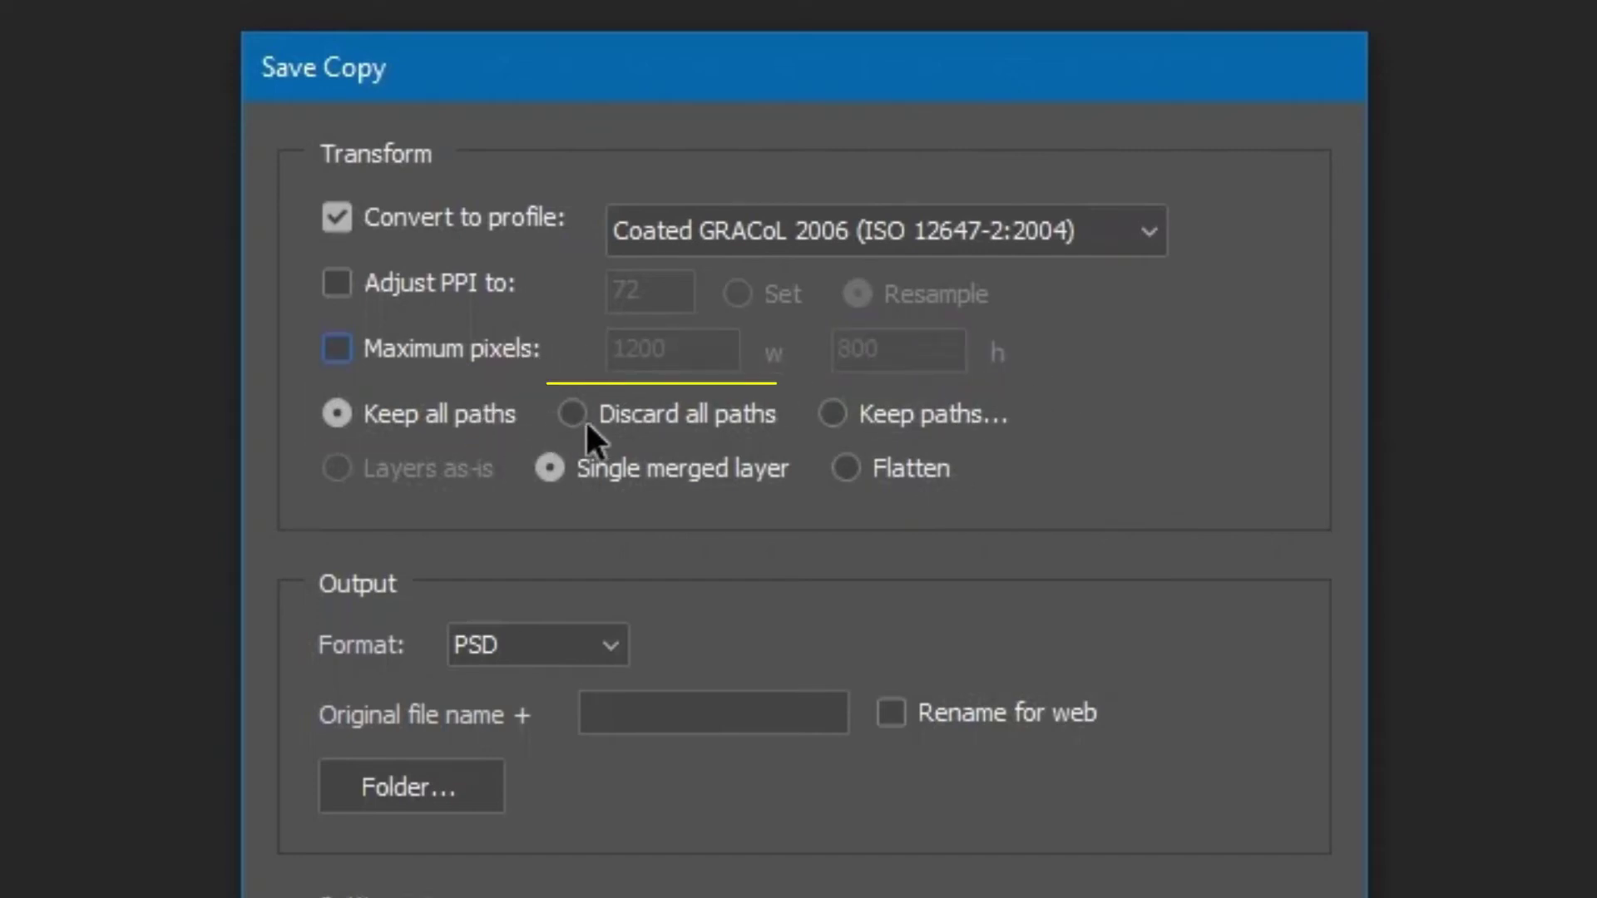
# Try keeping only chosen paths with Path 1, the first path, the clipping path and vector masks enabled, and cancel the path dialog
pyautogui.click(927, 420)
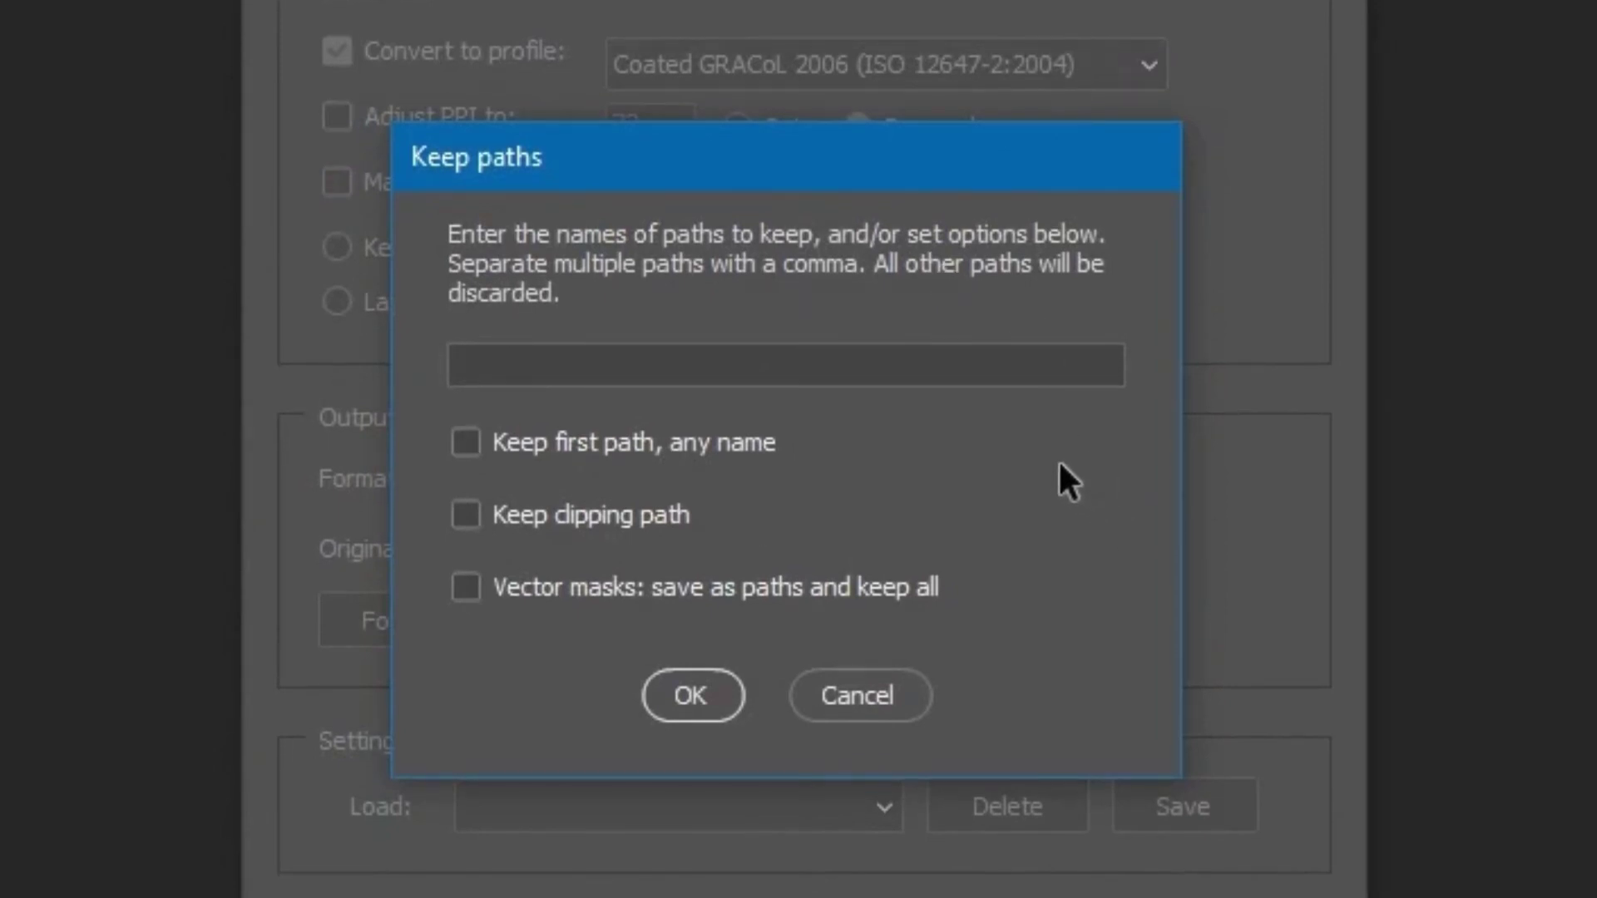
pyautogui.click(956, 363)
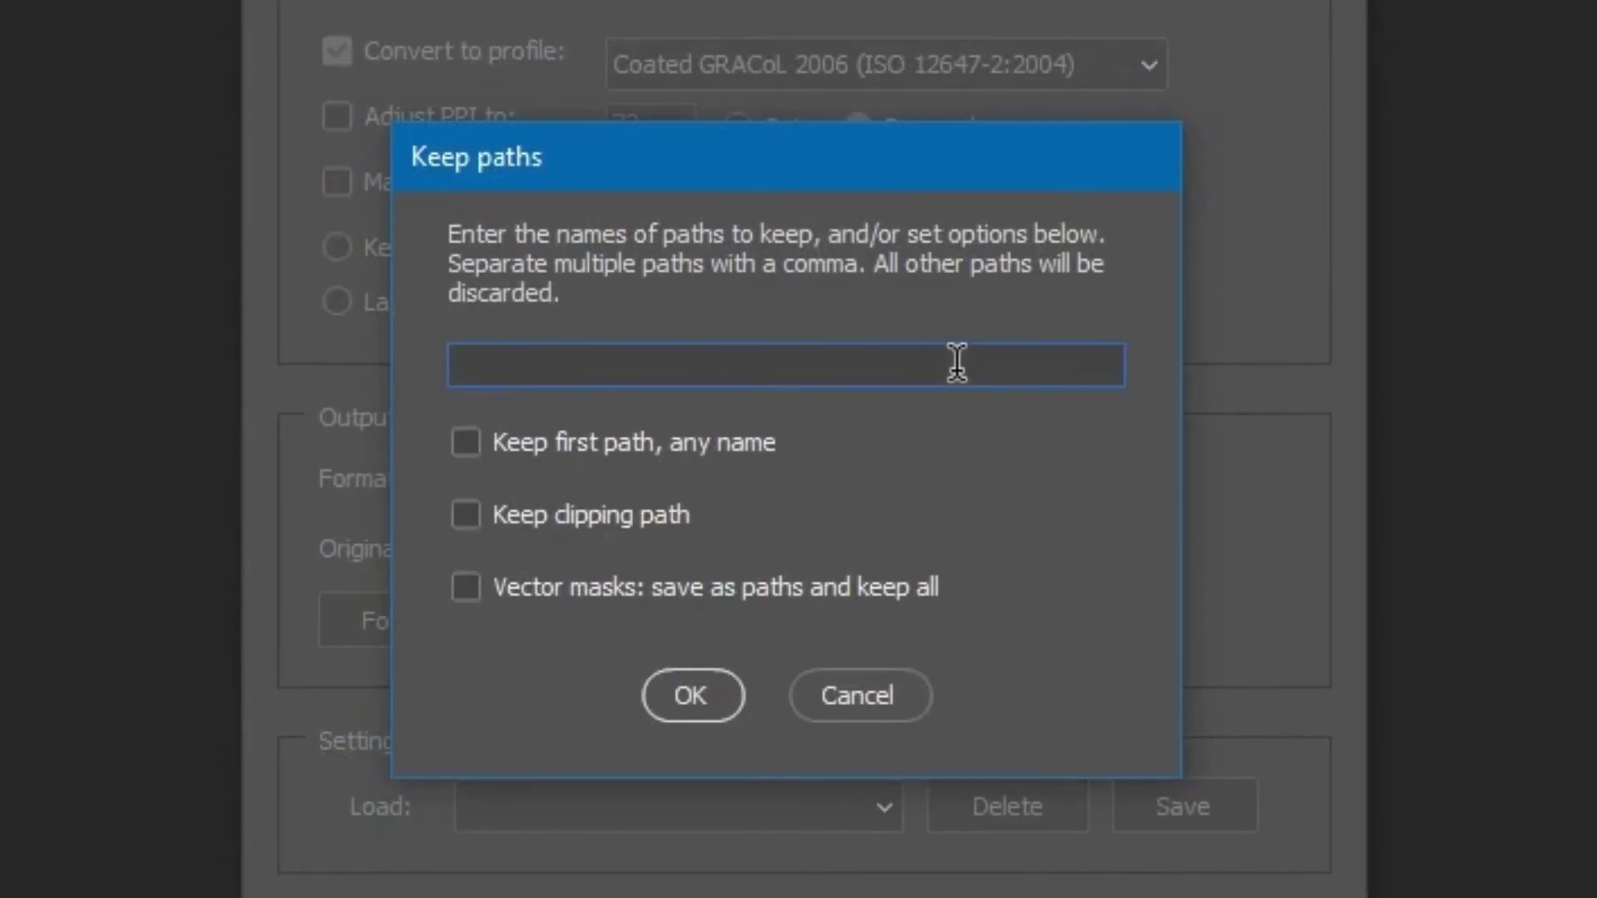
pyautogui.write('Path 1')
pyautogui.click(629, 441)
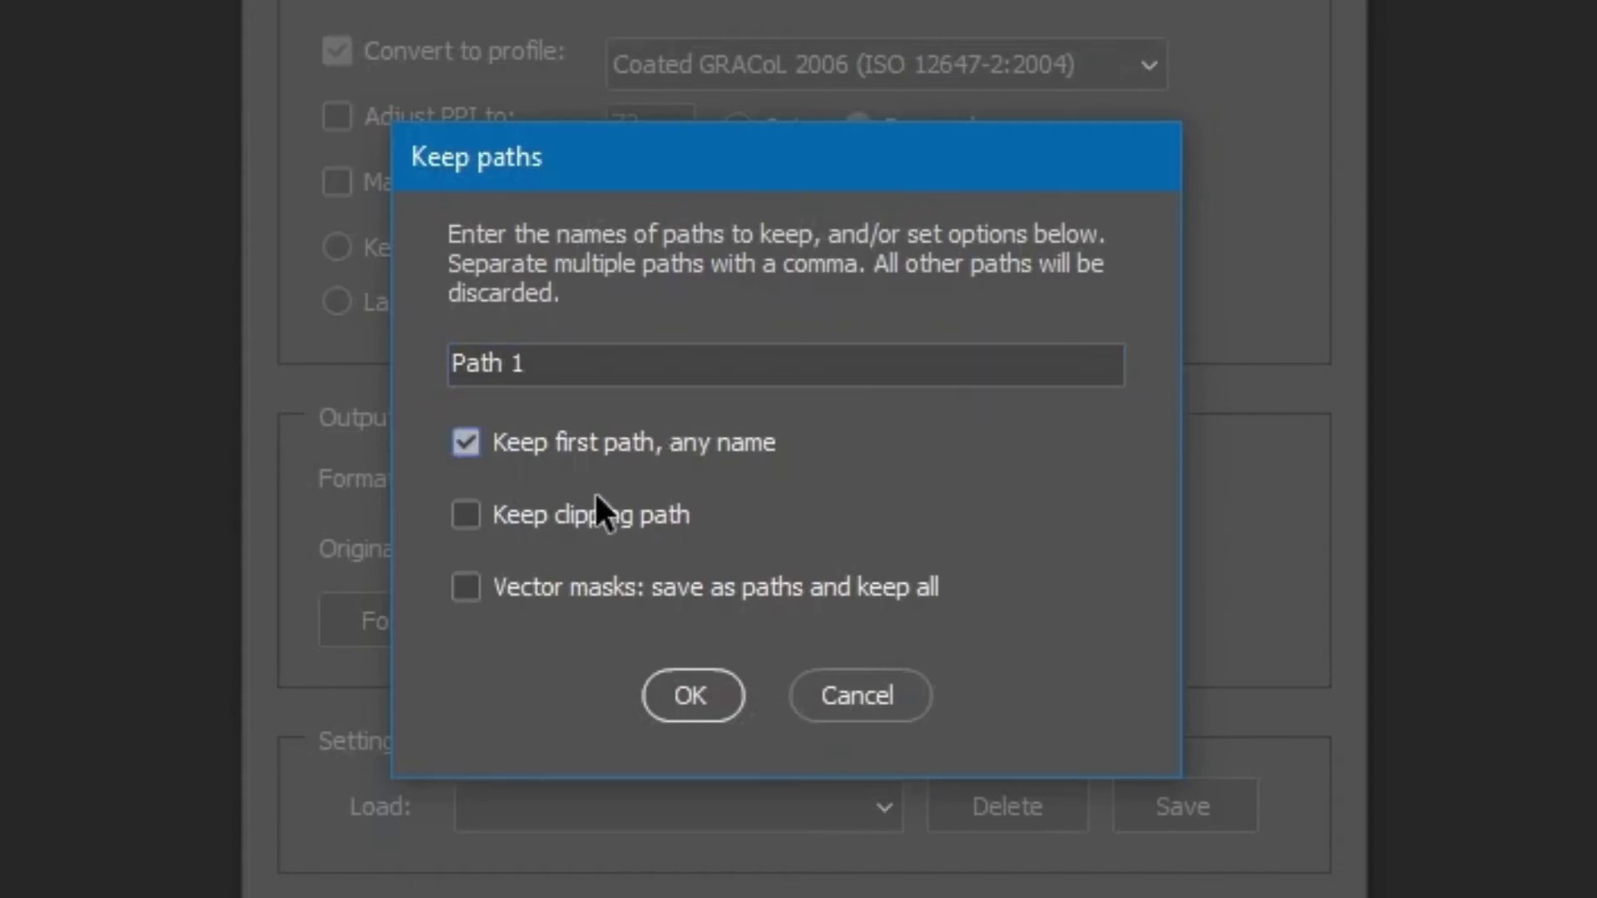
pyautogui.click(571, 523)
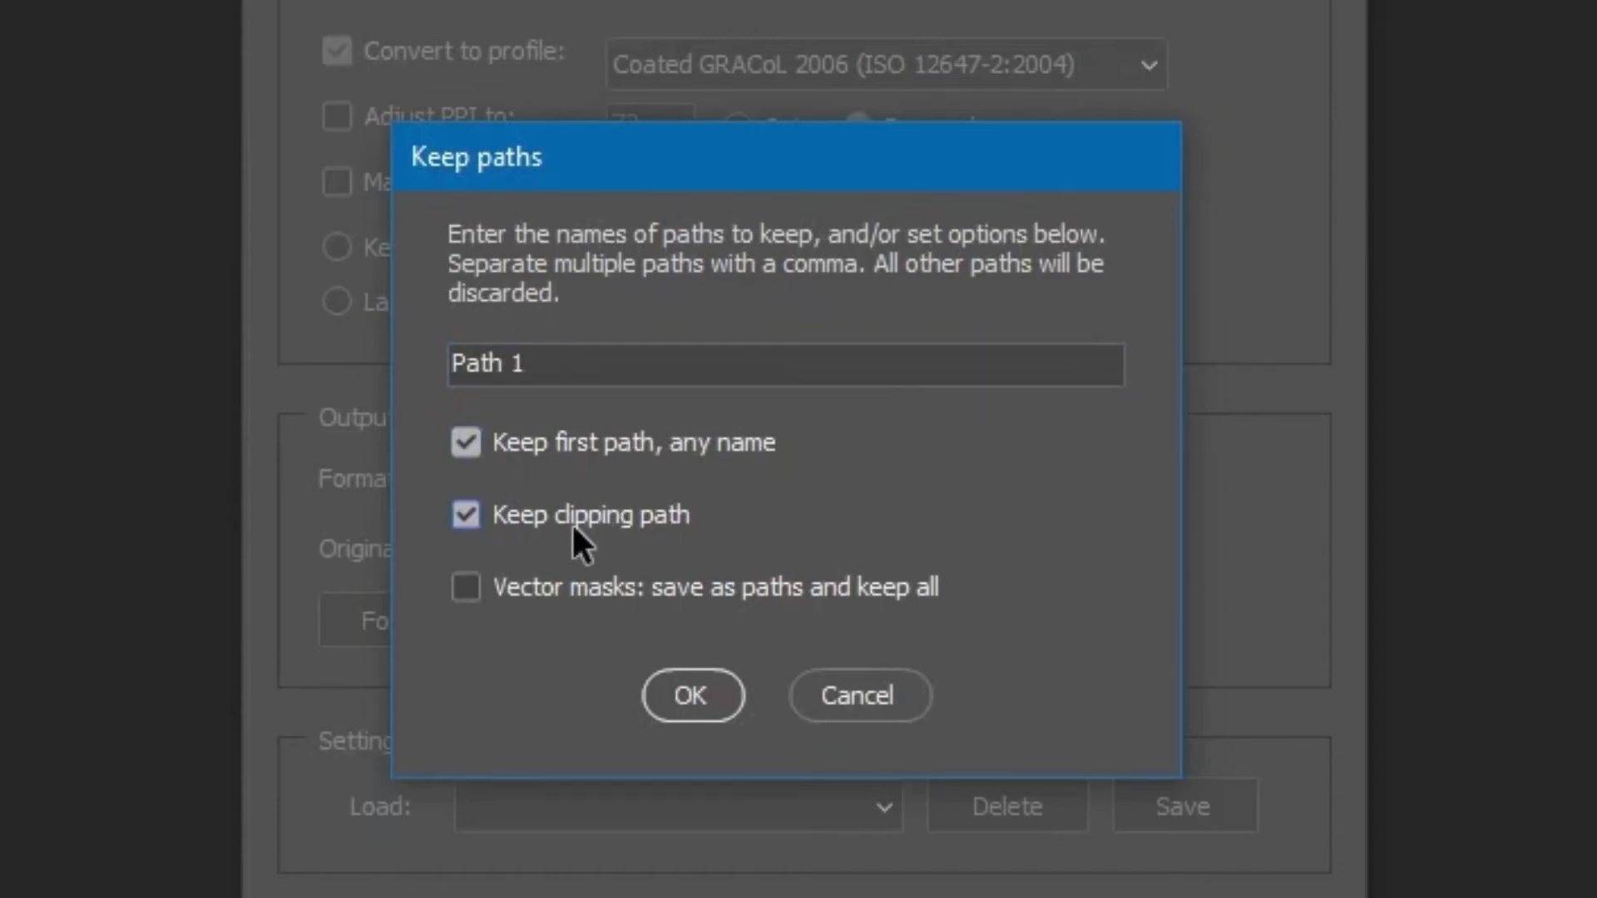
pyautogui.click(582, 589)
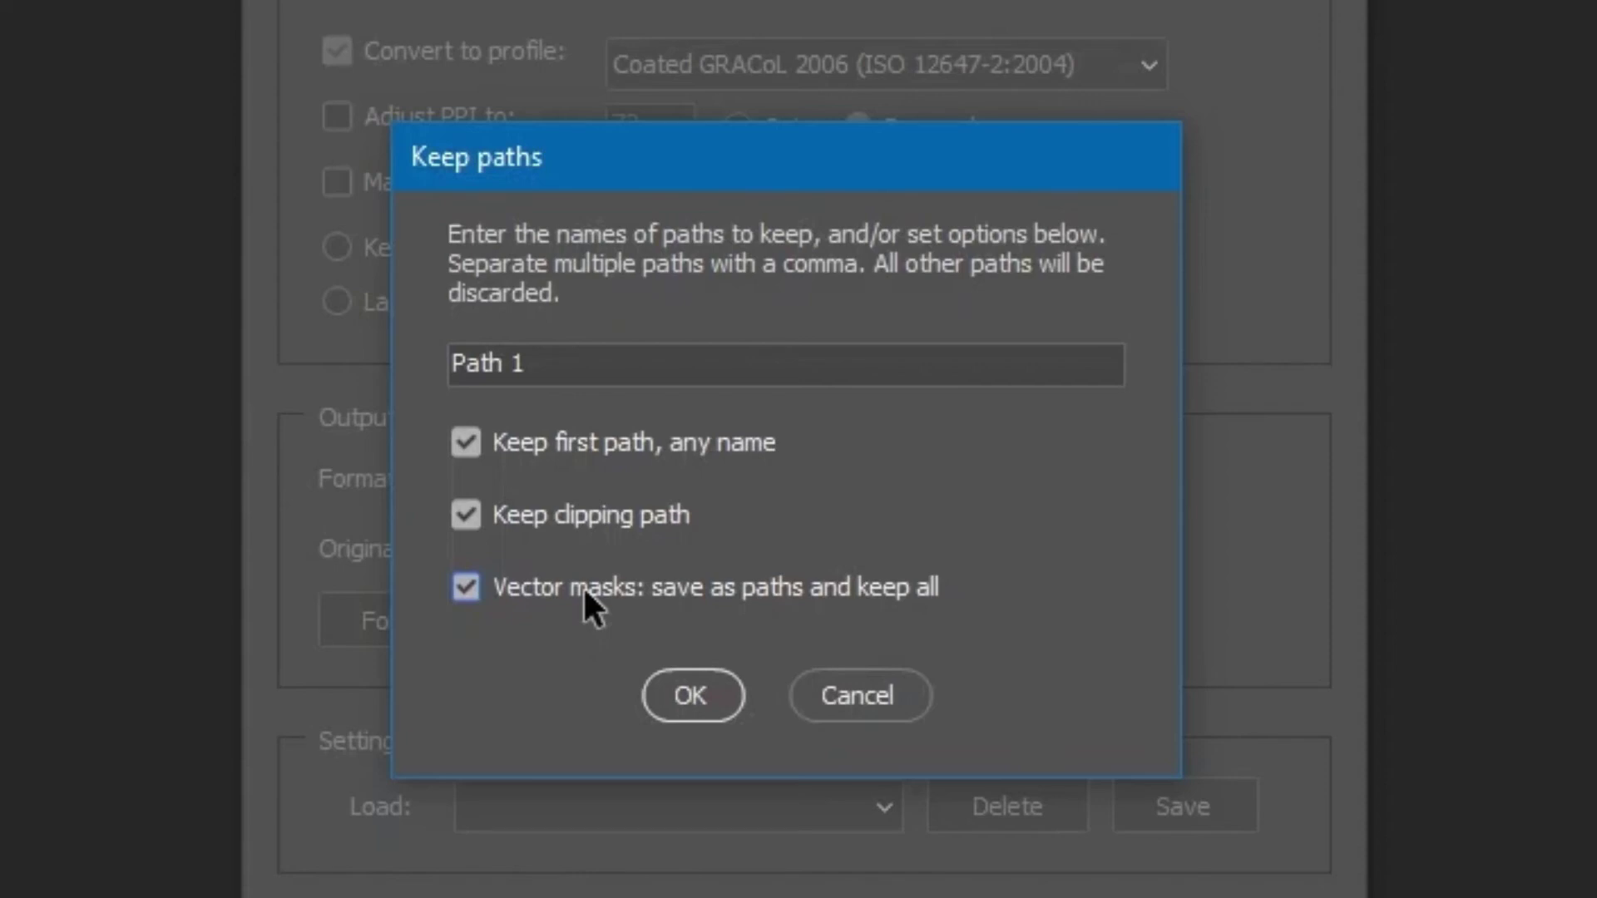
pyautogui.click(855, 695)
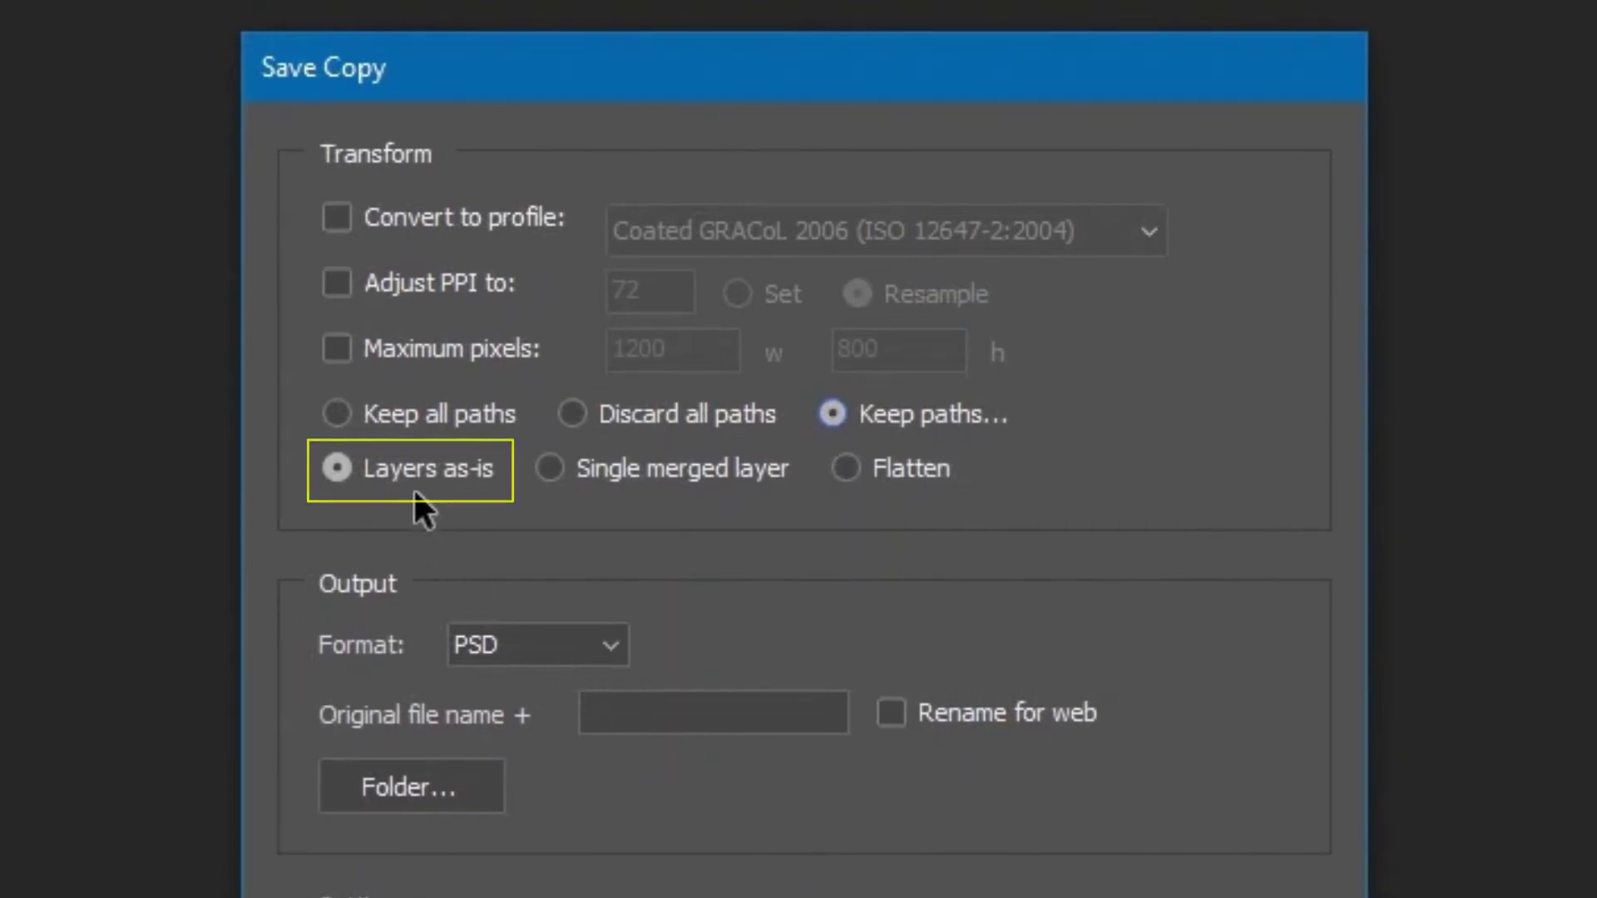
# Switch the layer handling to Single merged layer and on to Flatten, and re-enable the profile conversion
pyautogui.click(550, 465)
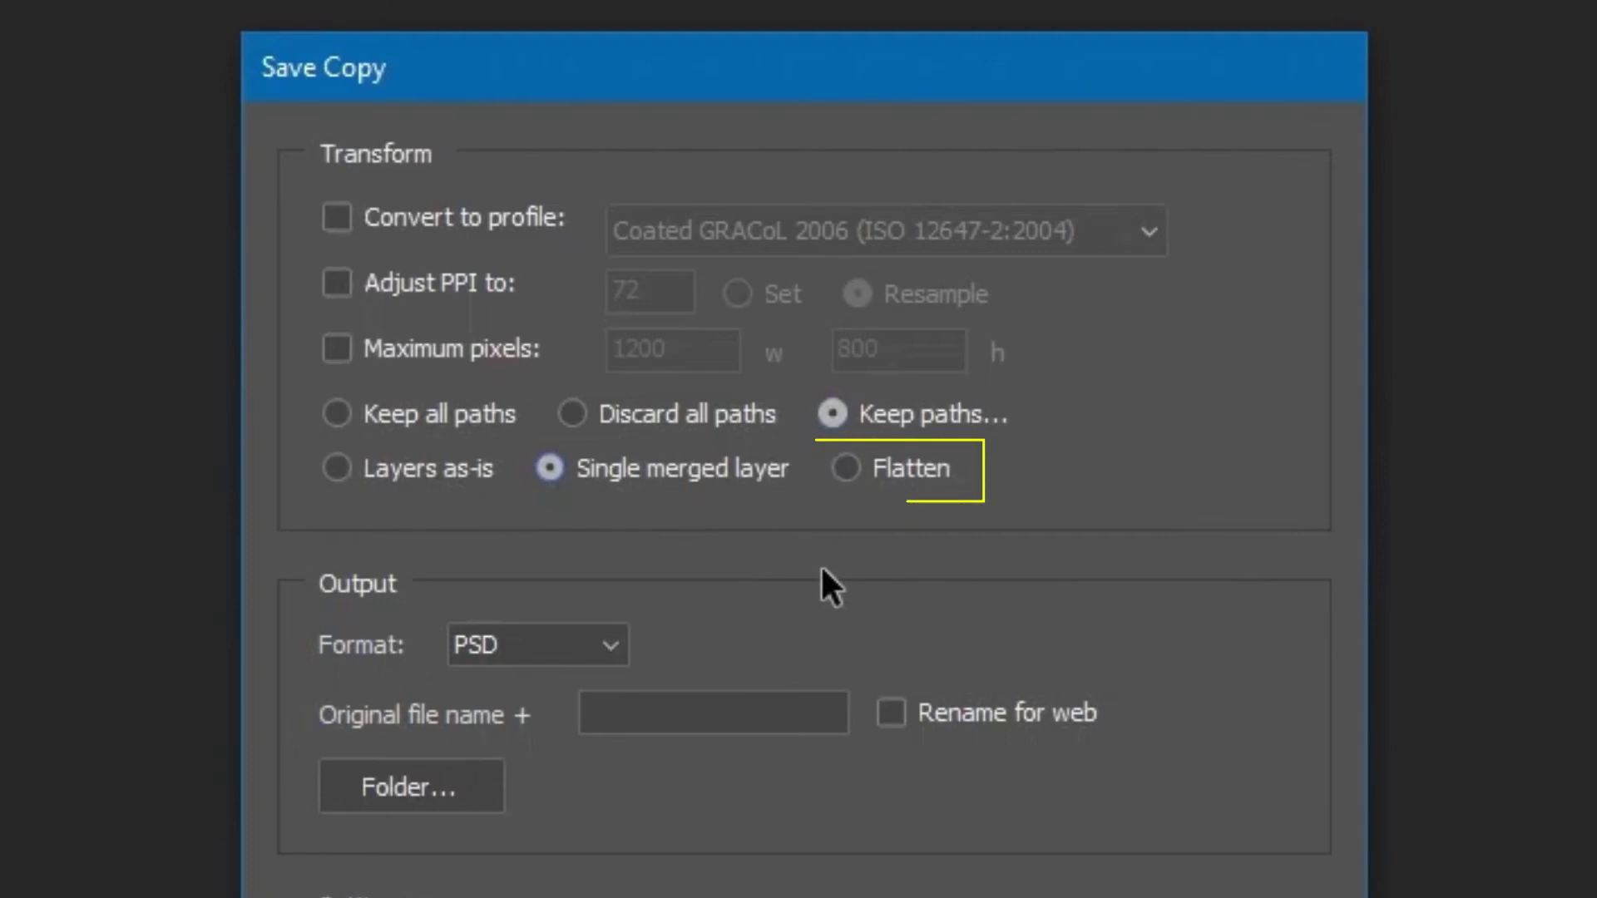
pyautogui.click(856, 456)
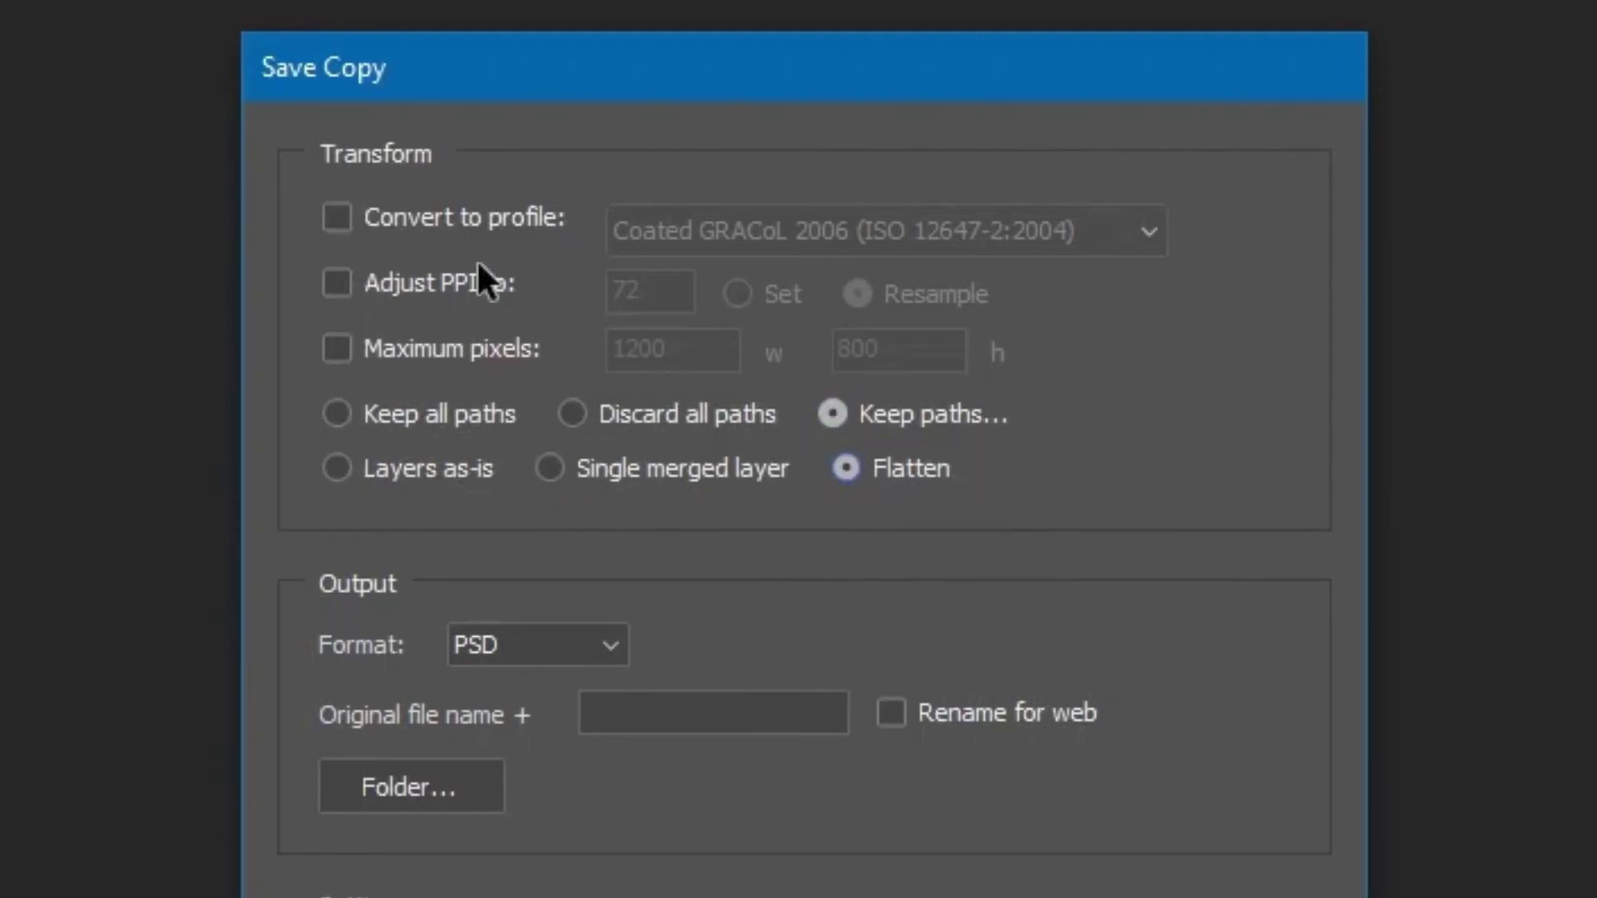
pyautogui.click(417, 213)
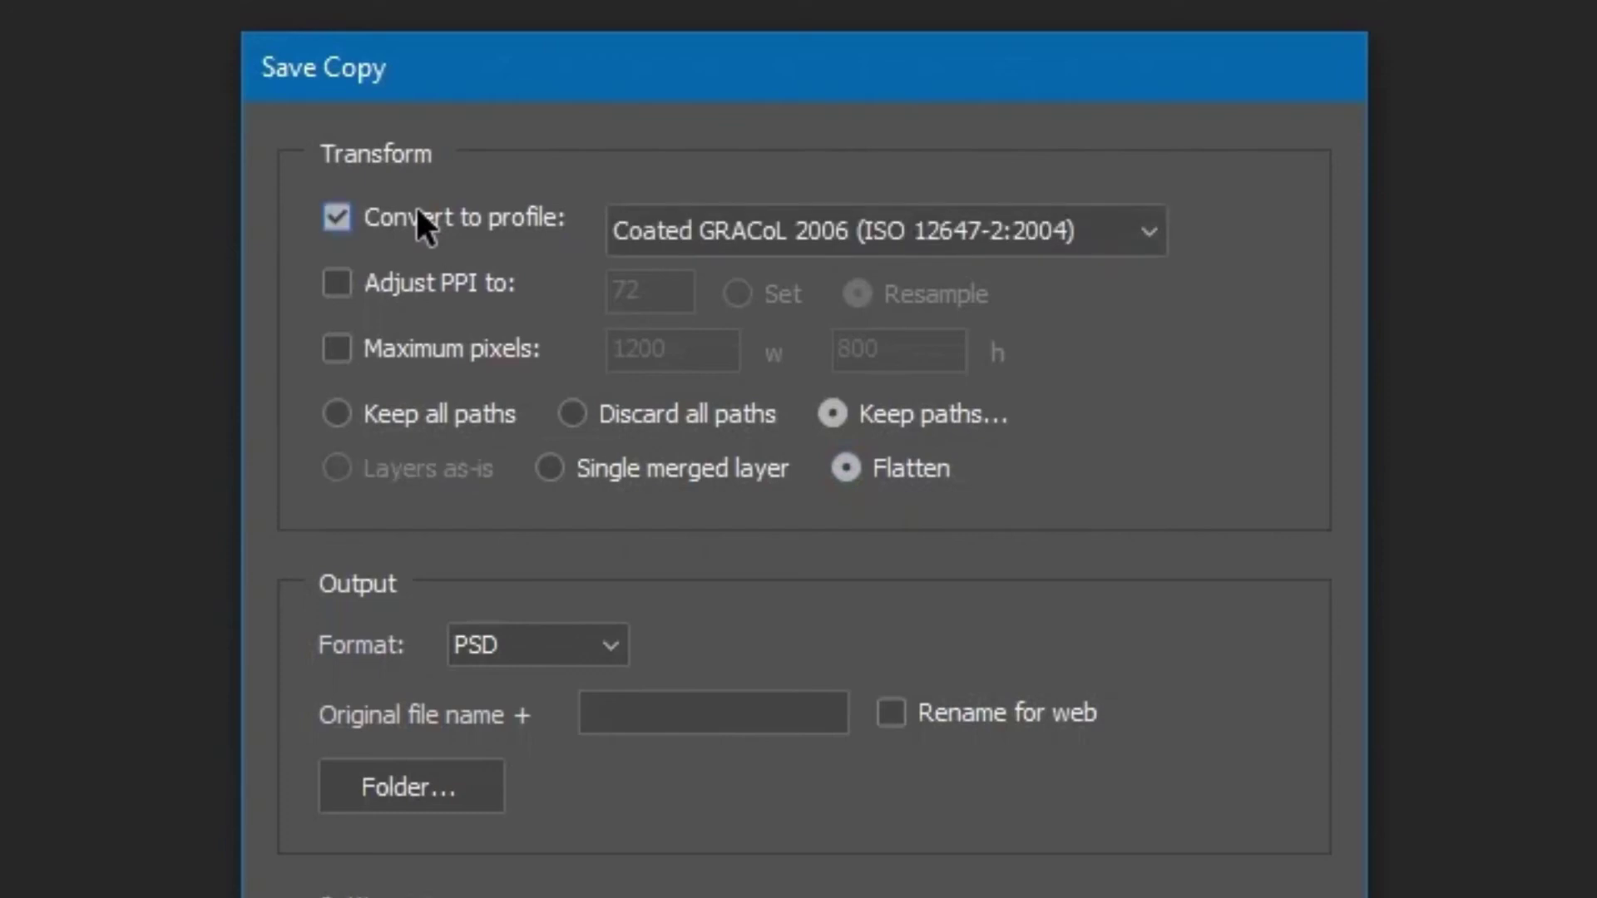
# Toggle the maximum pixel limit on and off, and choose Keep all paths with Single merged layer
pyautogui.click(432, 344)
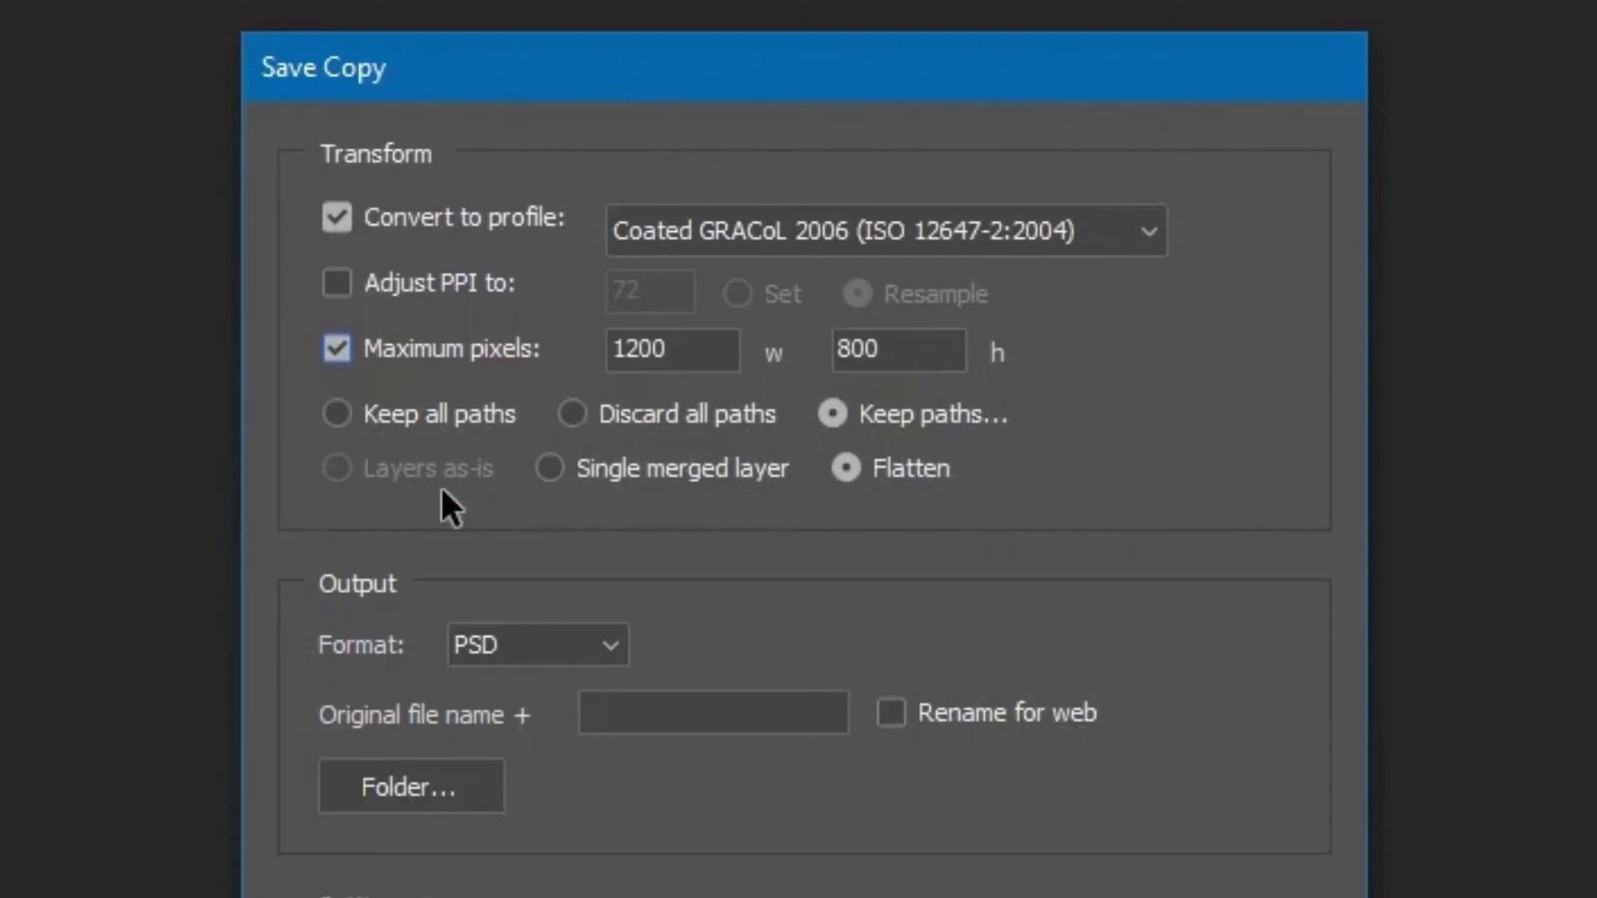
pyautogui.click(456, 346)
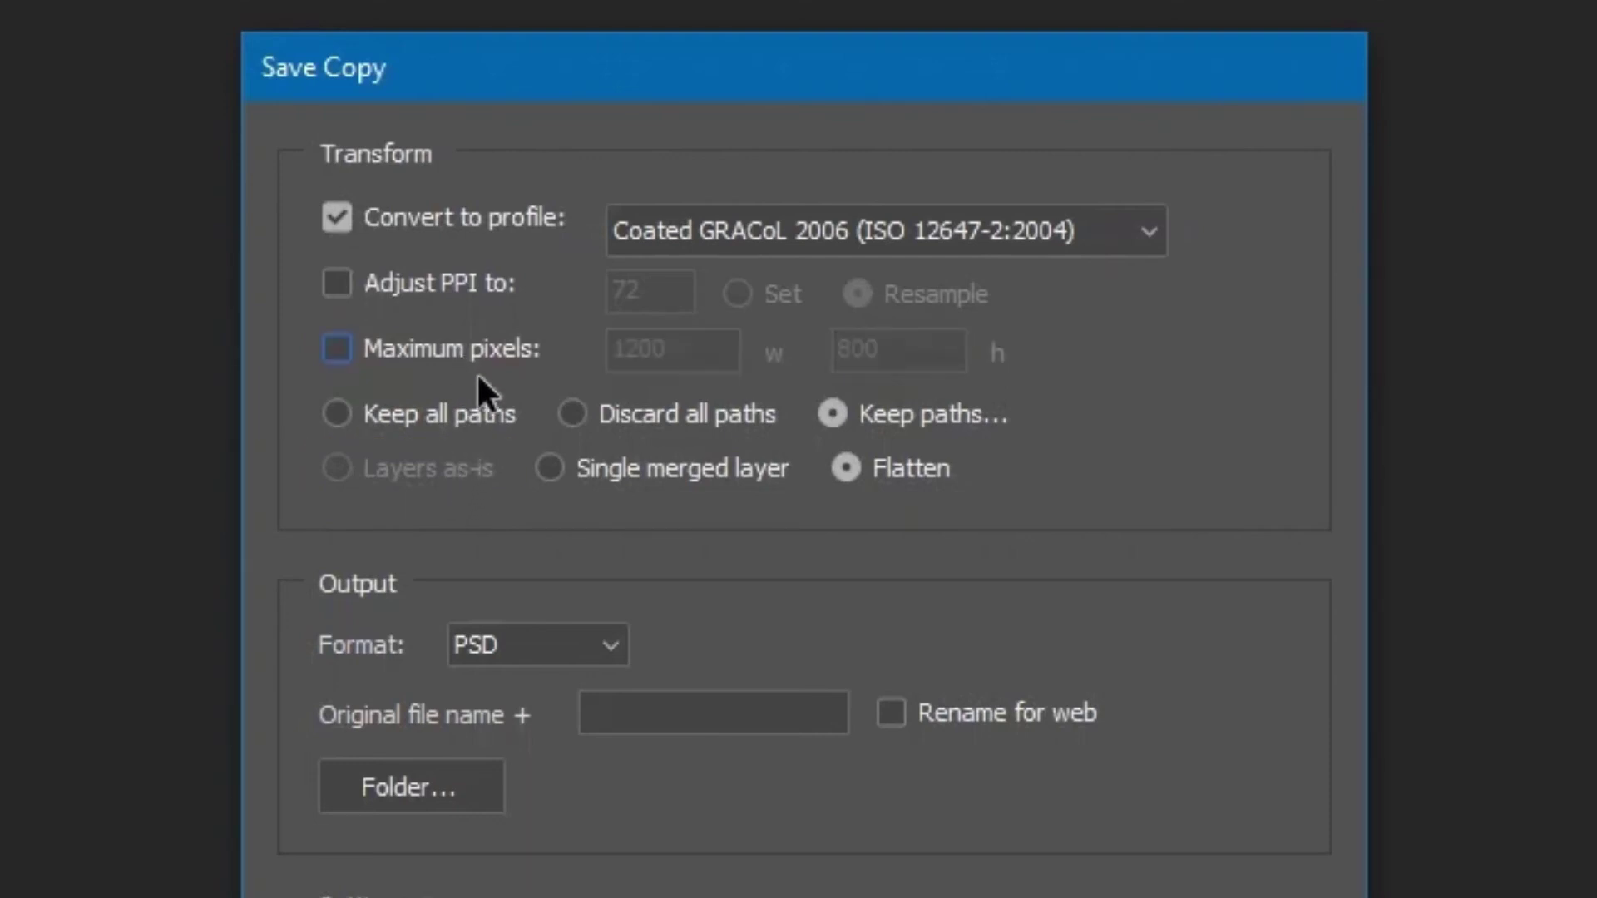
pyautogui.click(446, 399)
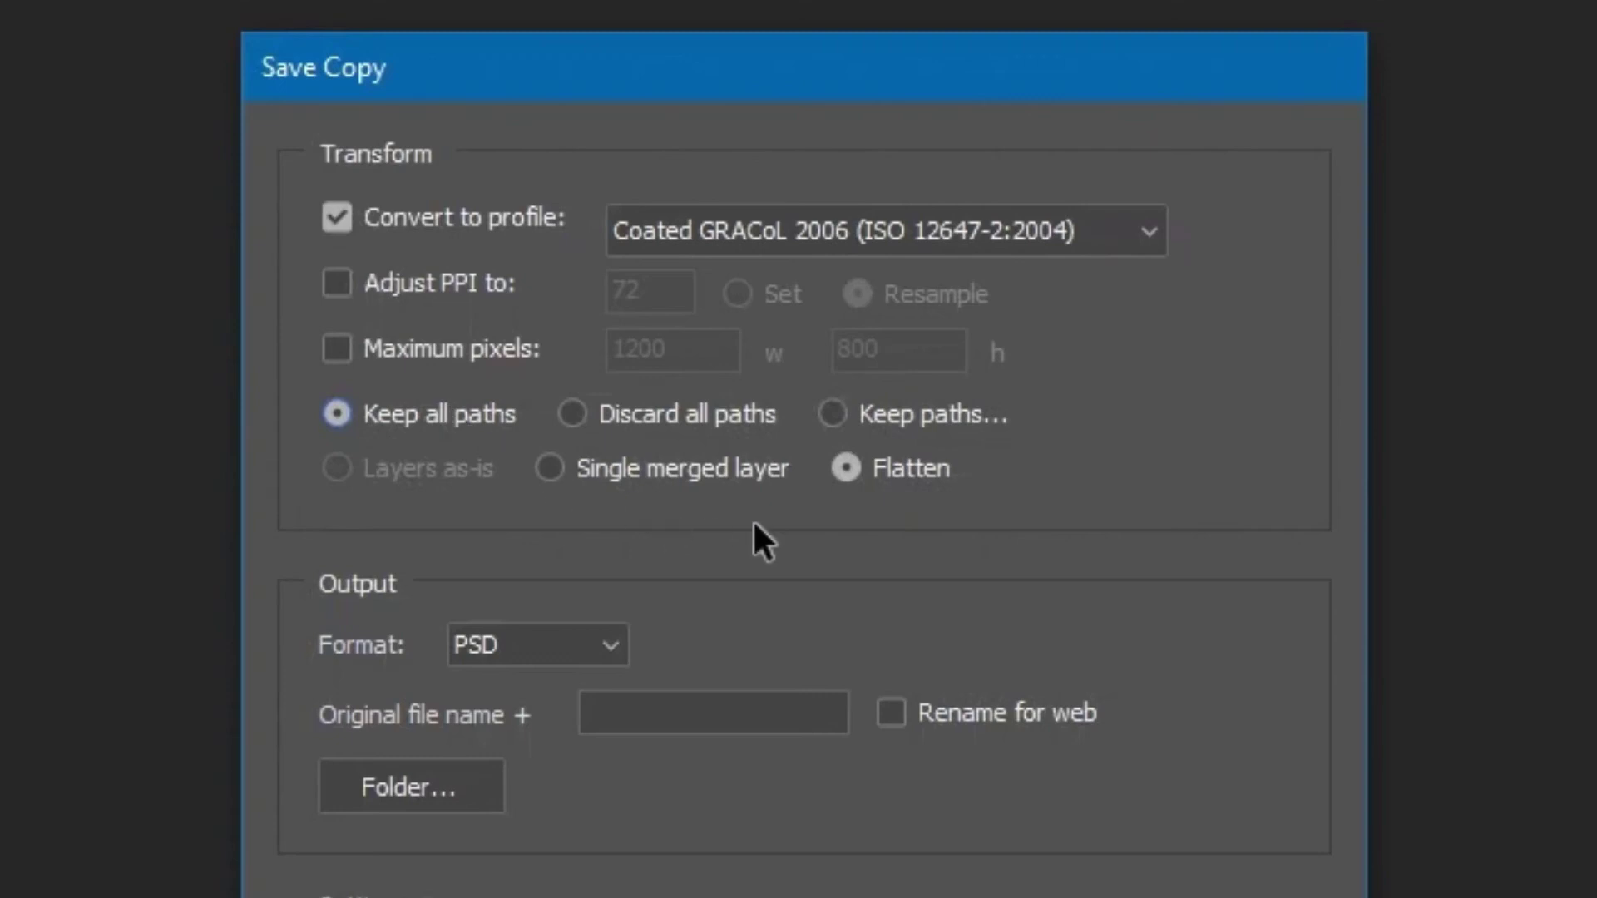
pyautogui.click(725, 467)
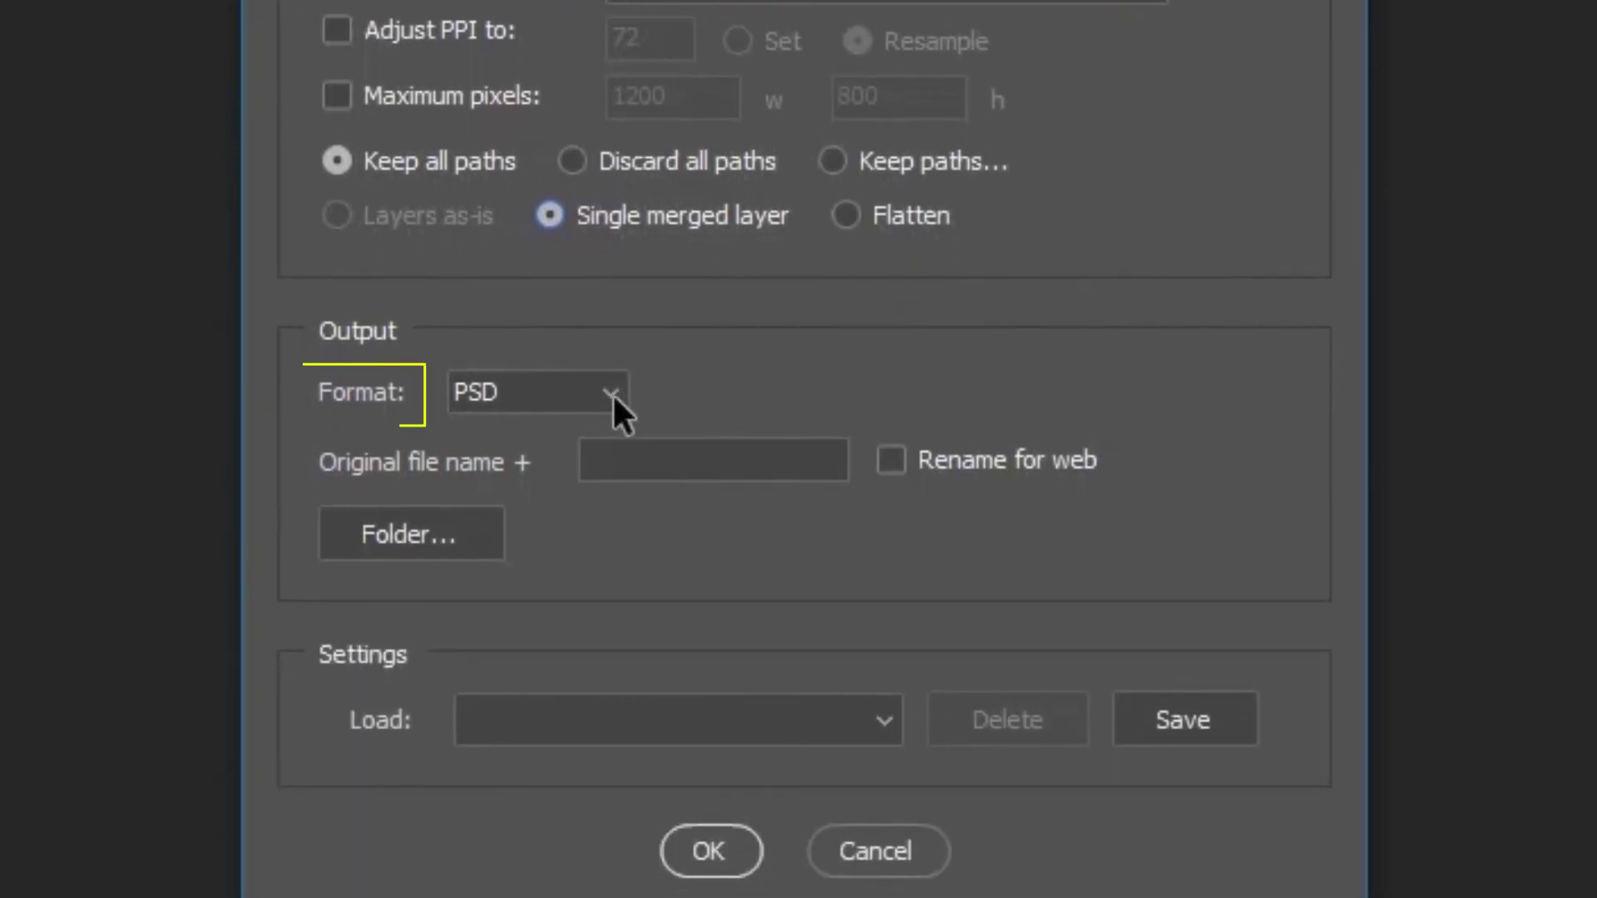
# Set the output format to JPG, try quality 12, and lower it to 8 with profile embedding off
pyautogui.click(612, 392)
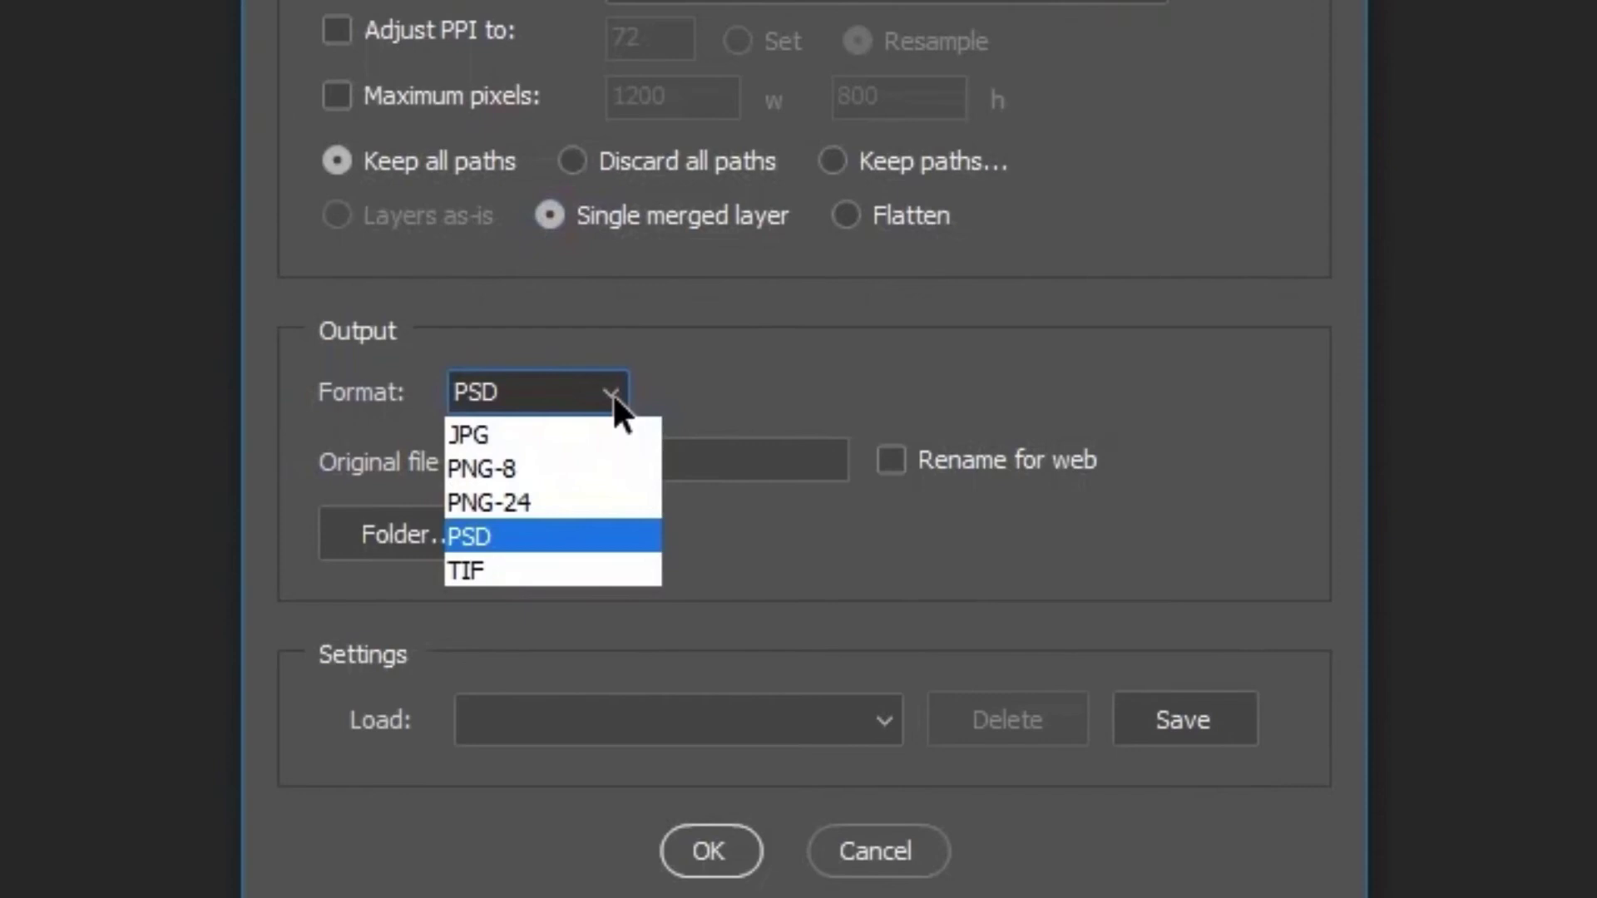
pyautogui.click(576, 433)
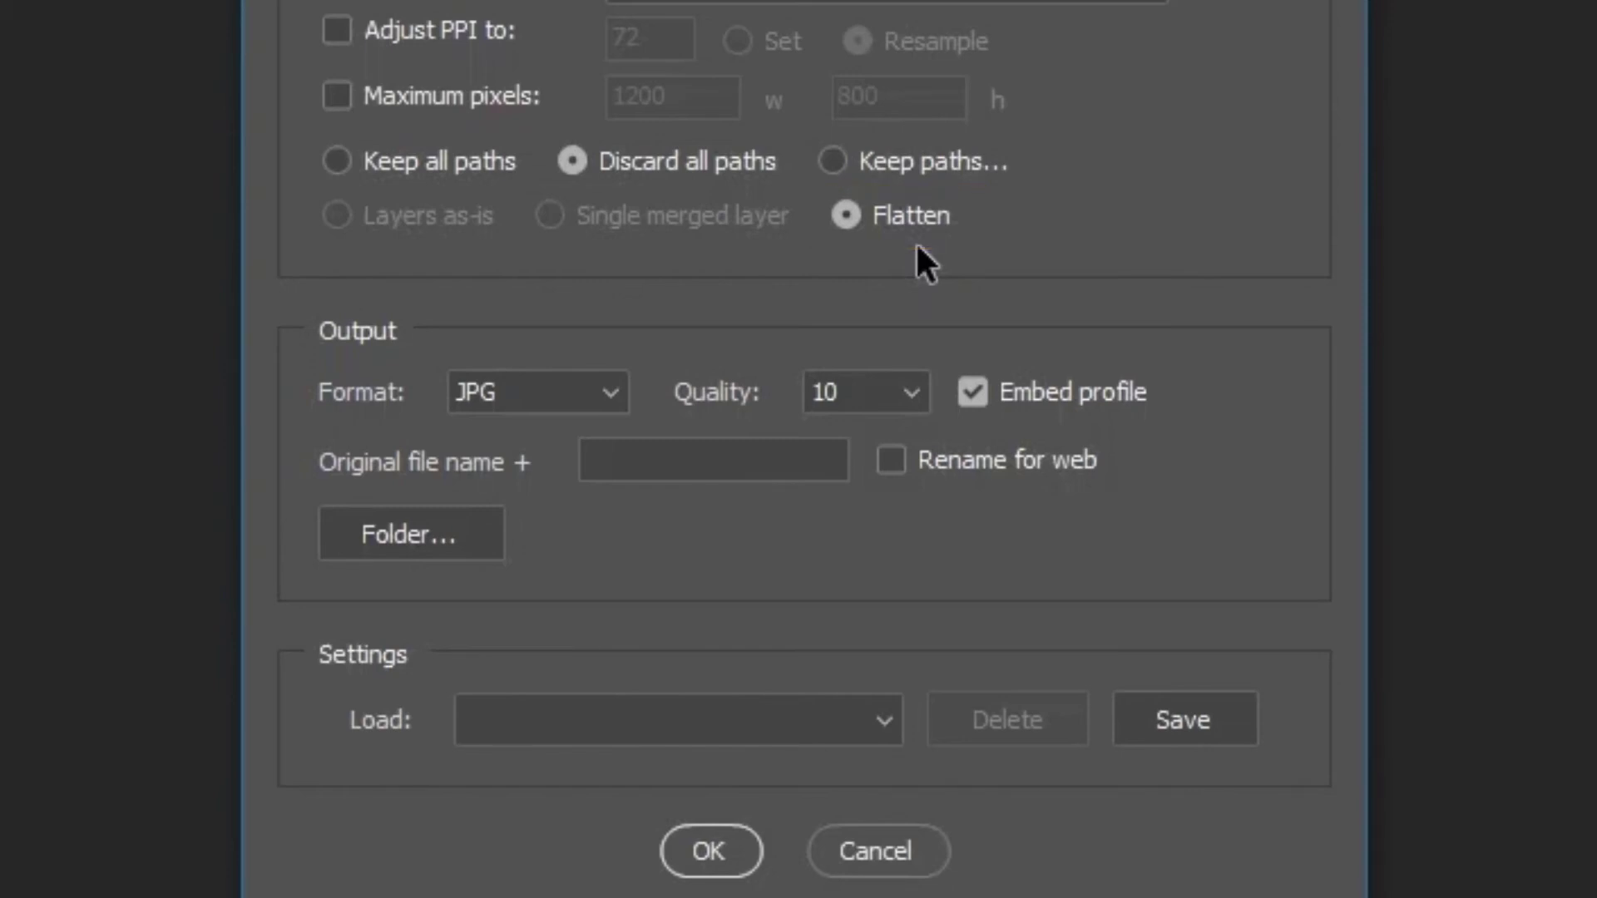
pyautogui.click(906, 393)
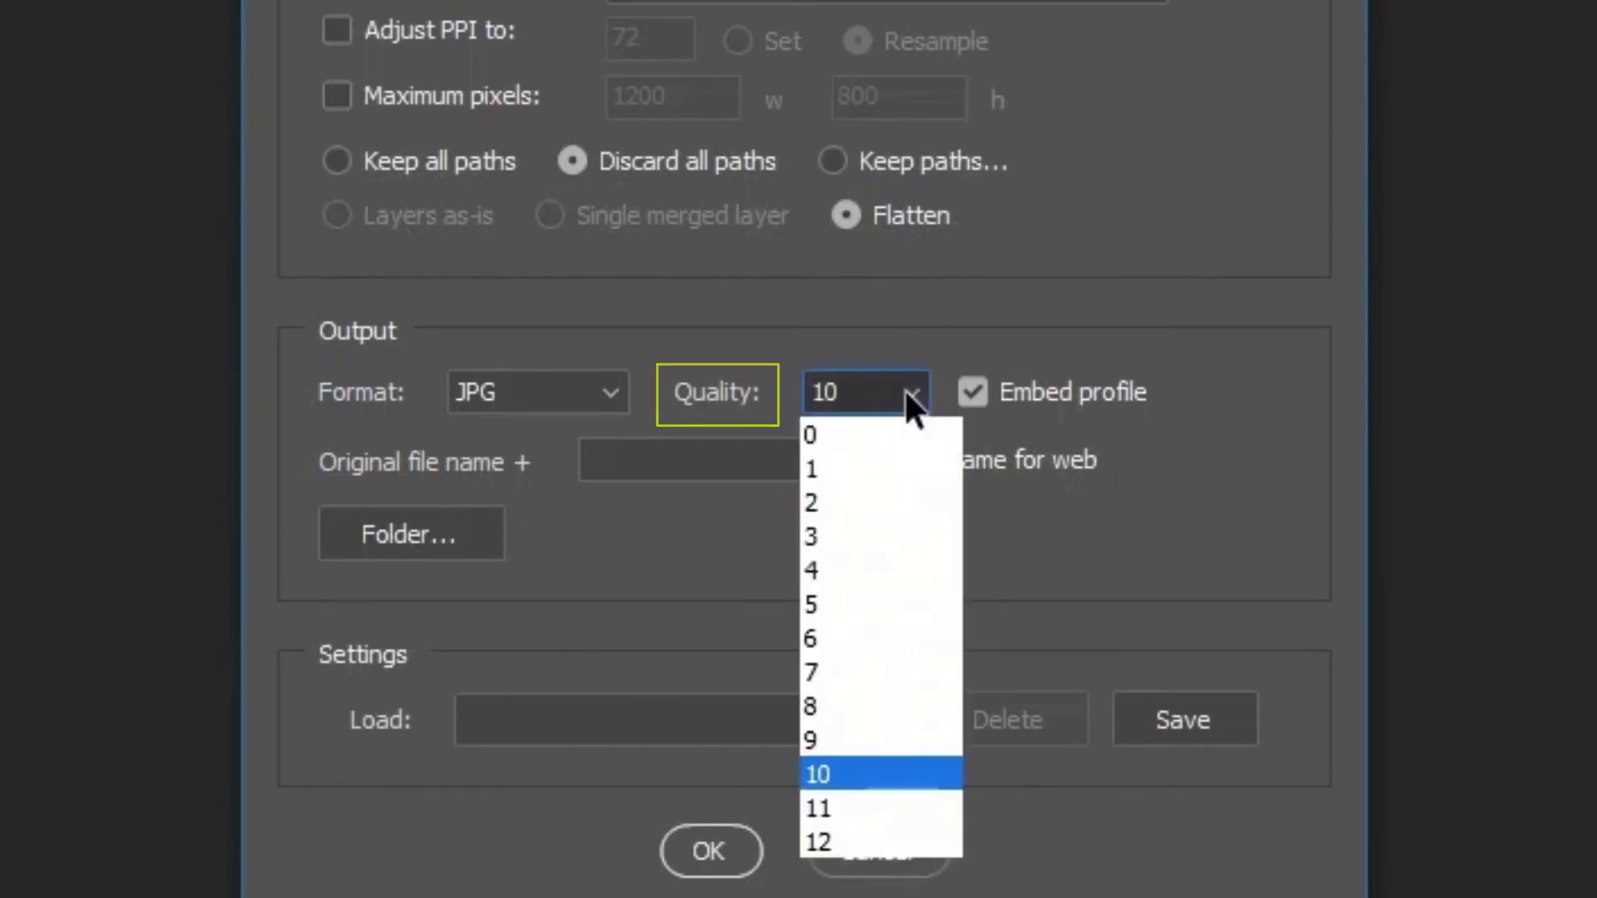
pyautogui.click(917, 842)
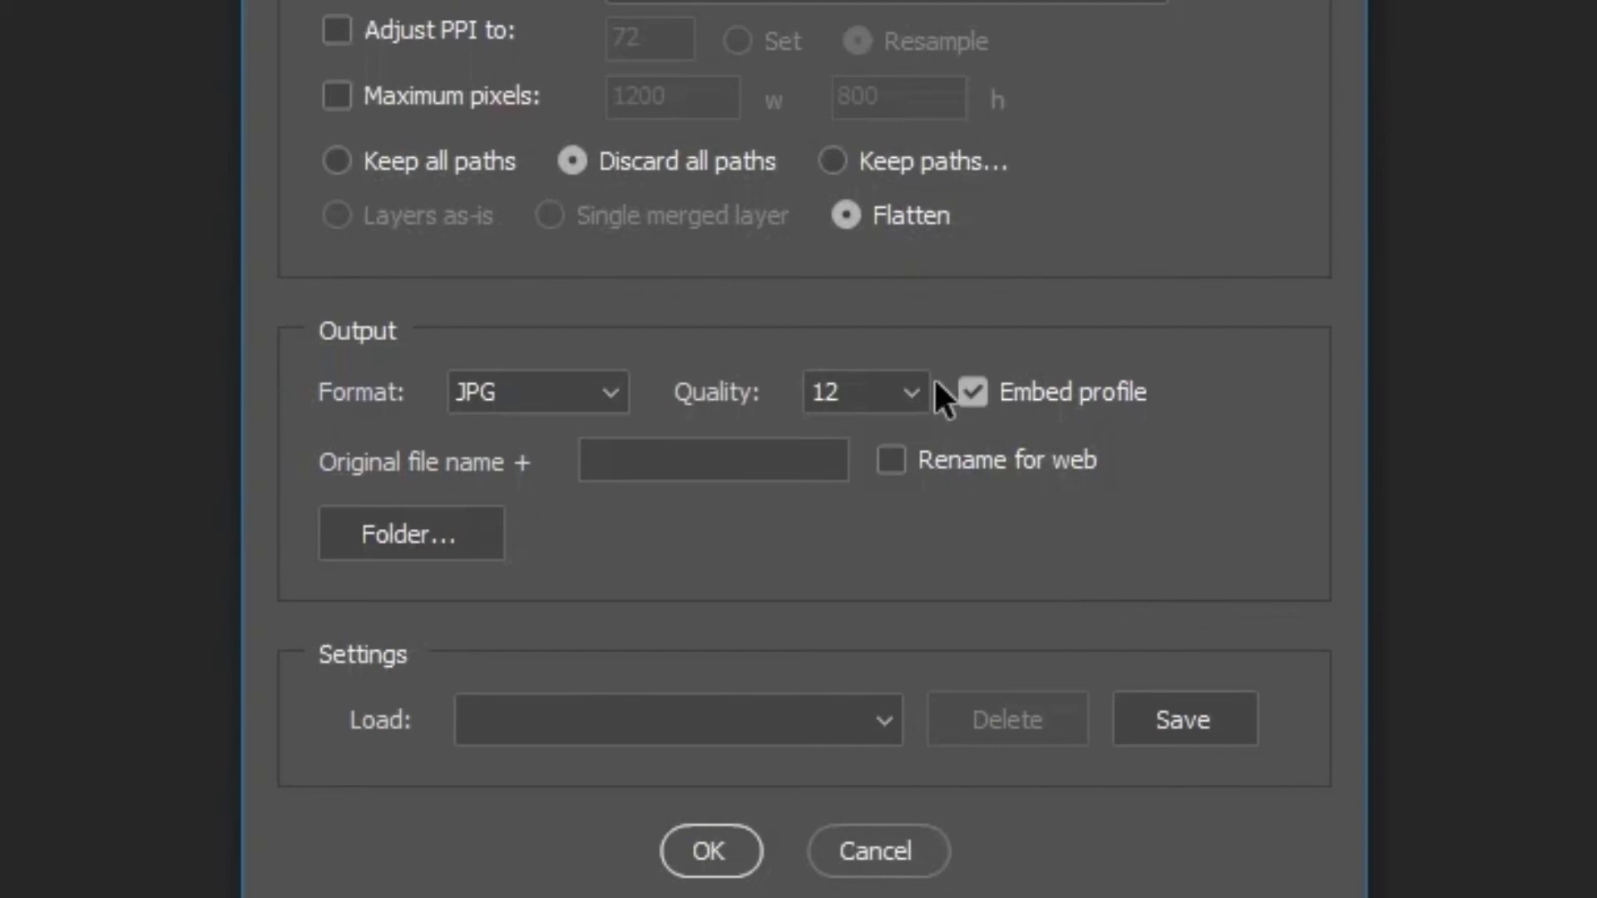
pyautogui.click(911, 386)
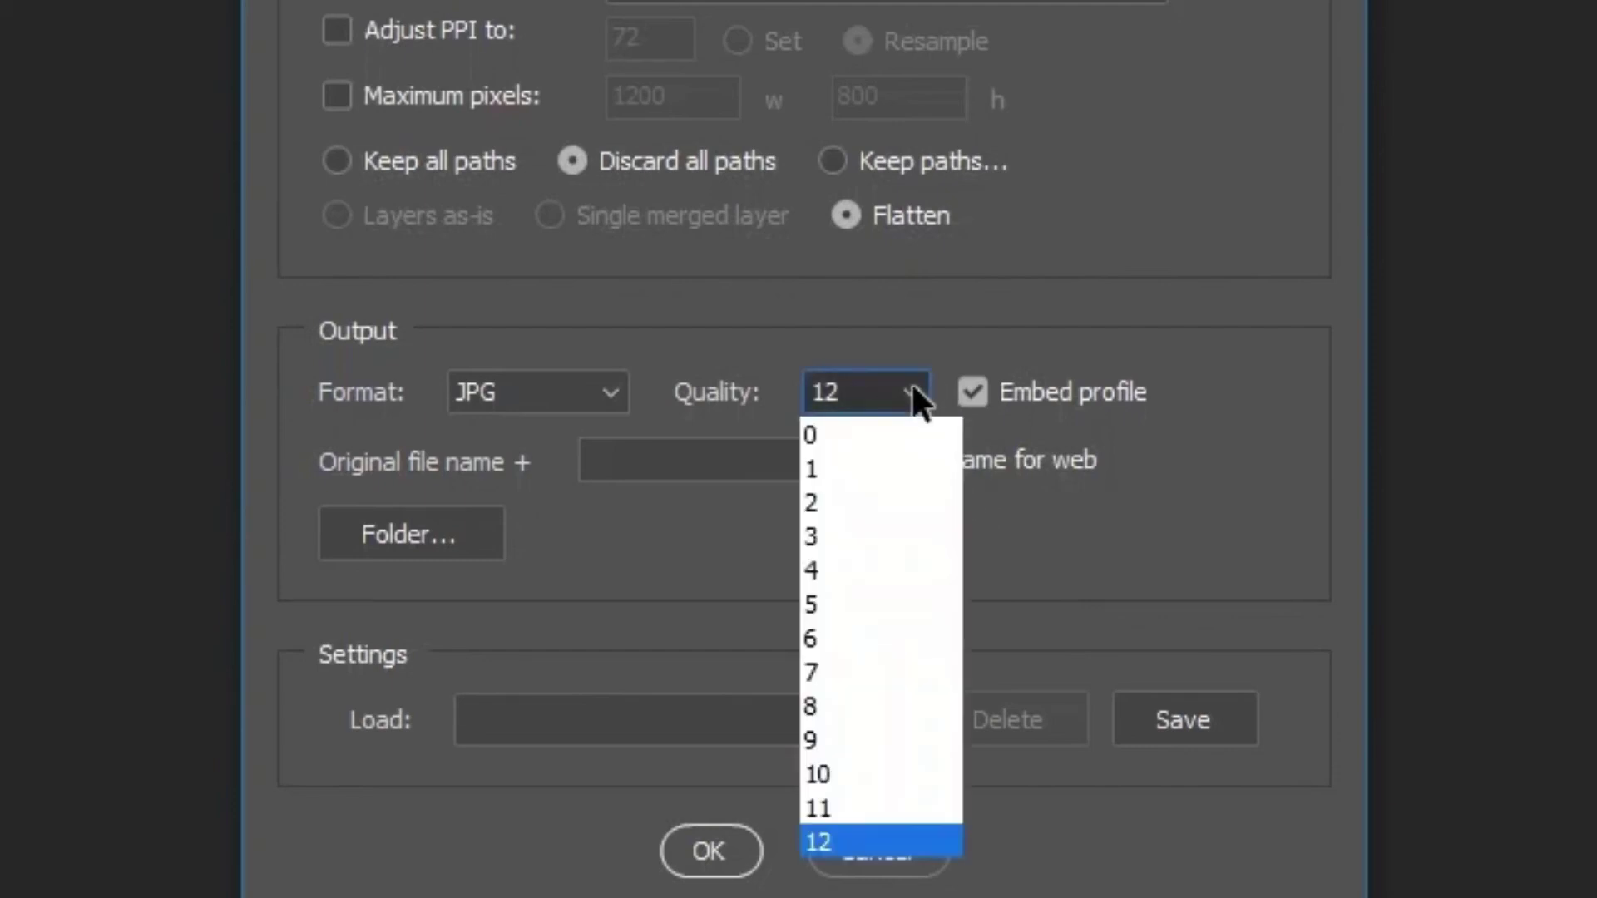
pyautogui.click(848, 705)
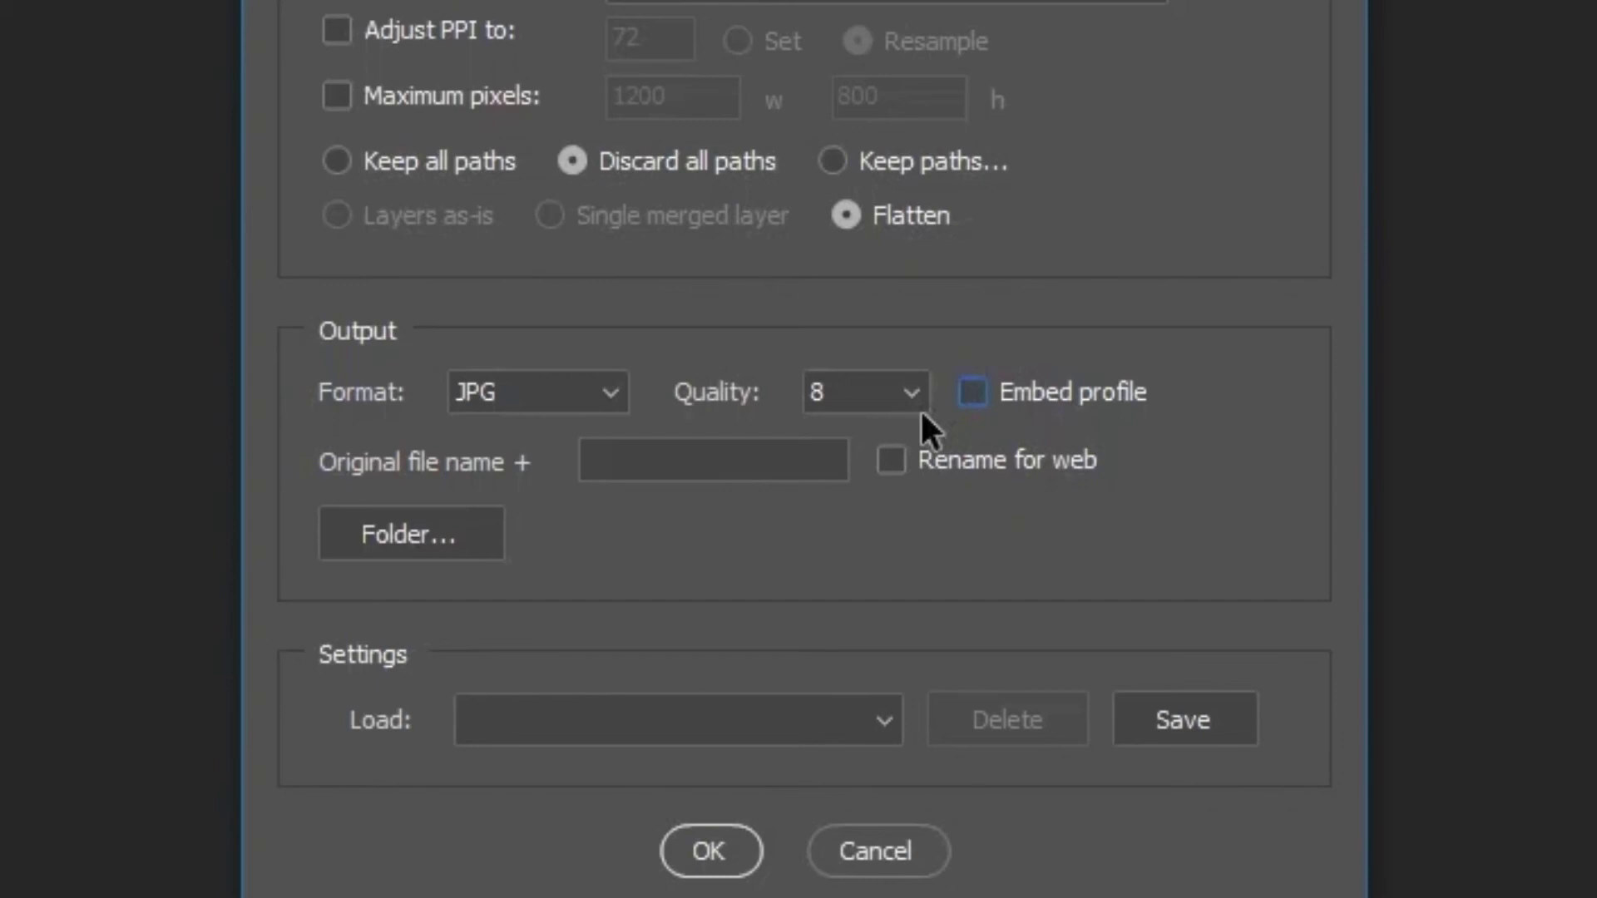
# Alternate the output format between PNG-8 and PNG-24, ending on PNG-24
pyautogui.click(602, 396)
pyautogui.click(573, 467)
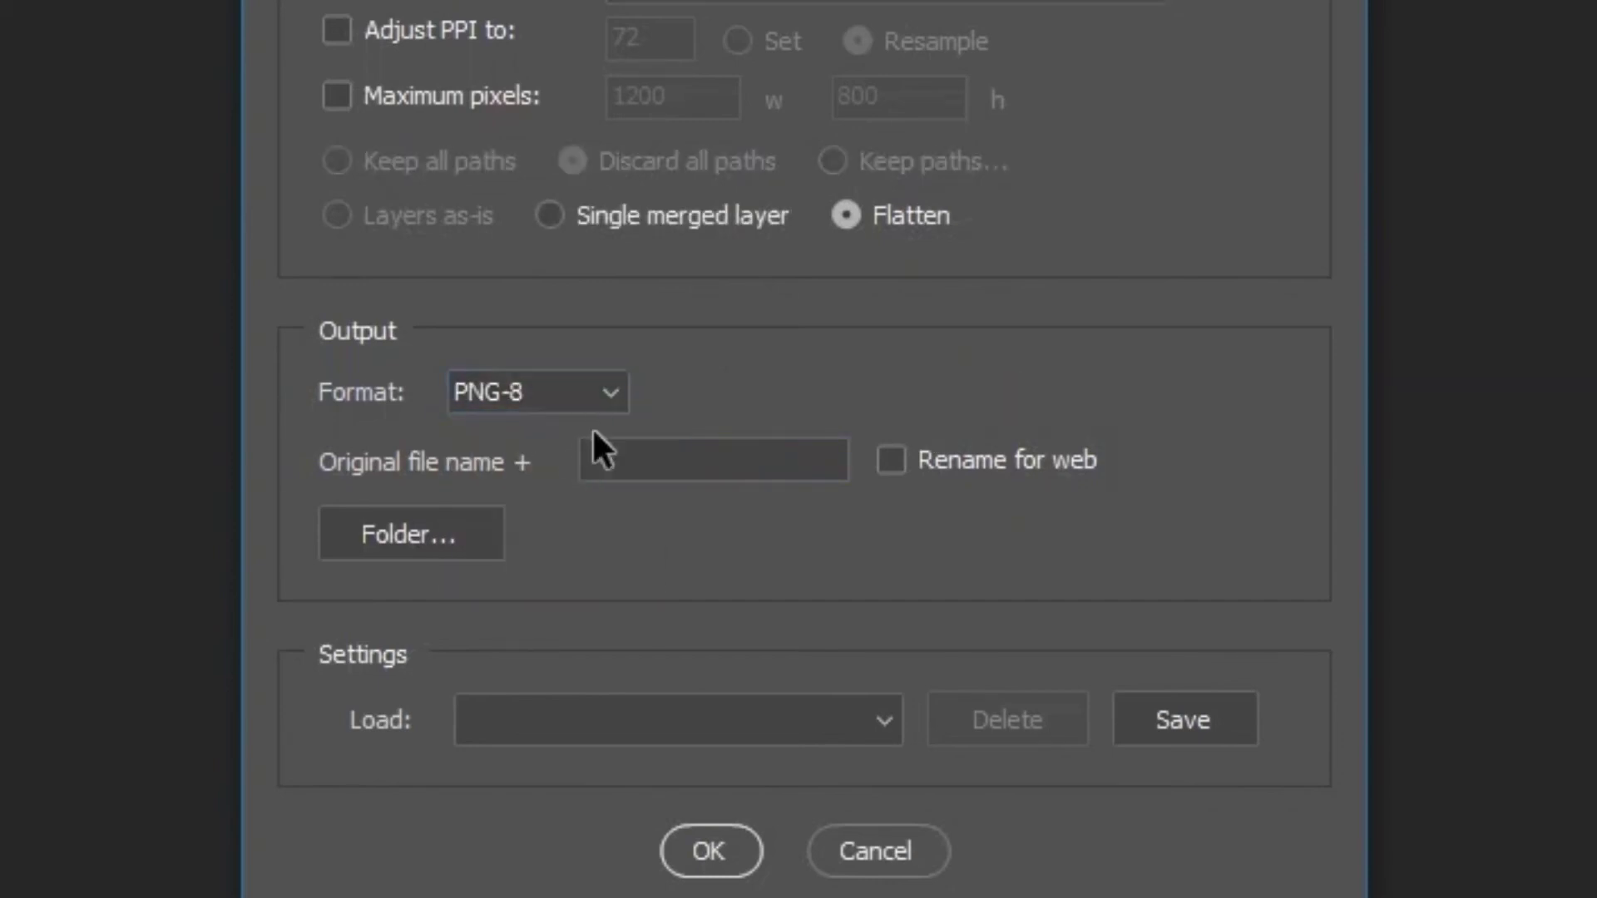
pyautogui.click(610, 391)
pyautogui.click(586, 492)
pyautogui.click(622, 393)
pyautogui.click(585, 465)
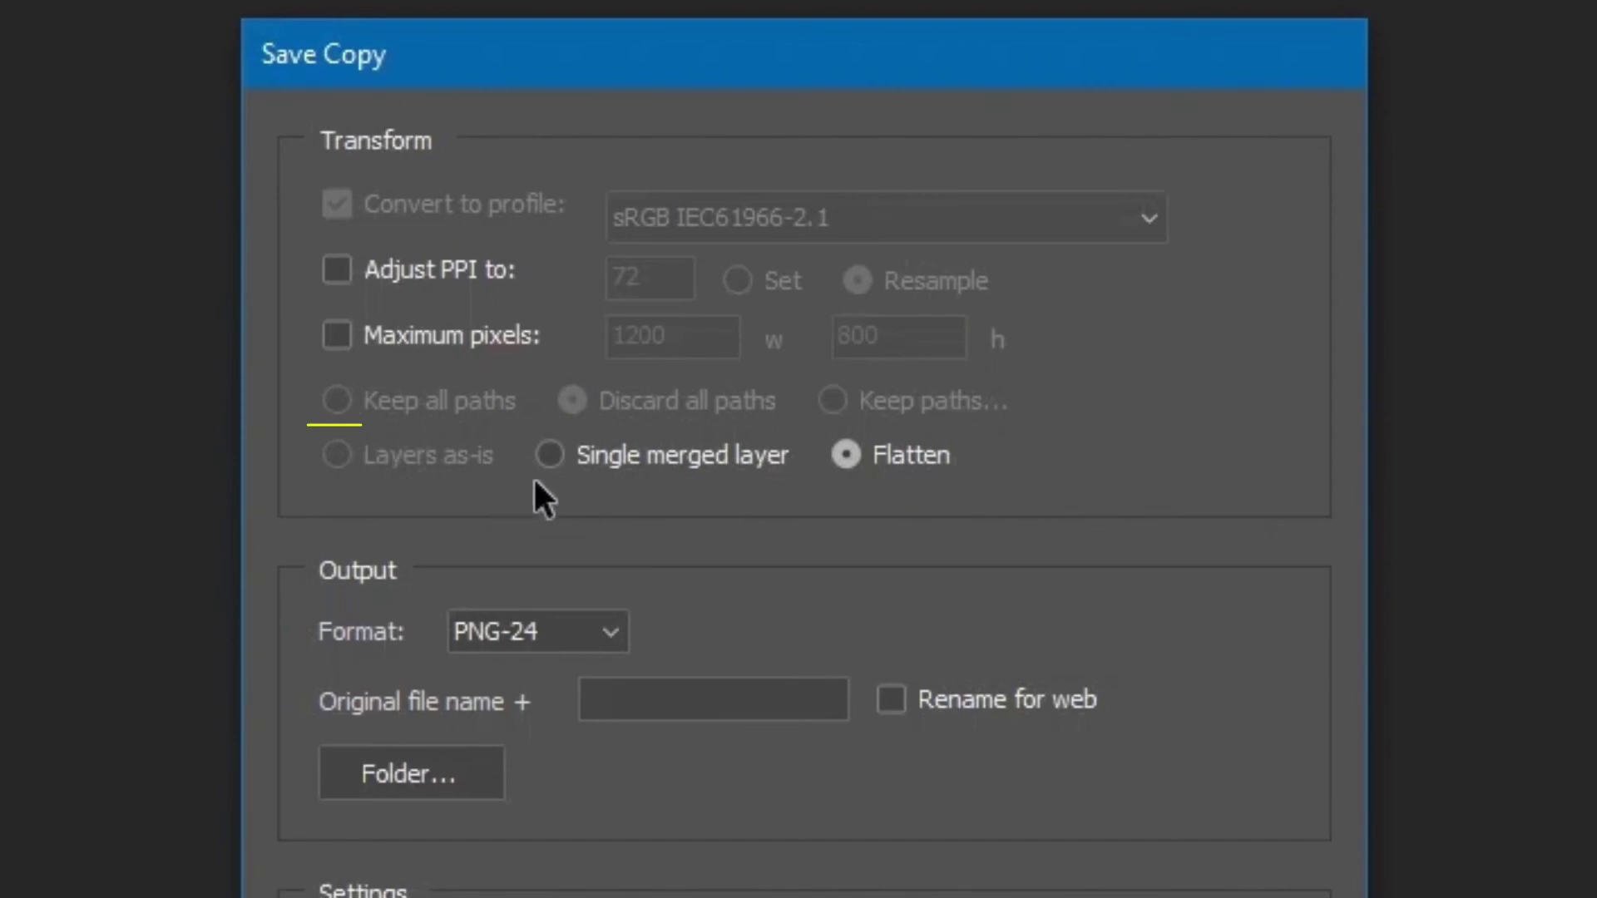
# Alternate the PNG-24 layer handling between Single merged layer and Flatten, ending on Single merged layer
pyautogui.click(551, 452)
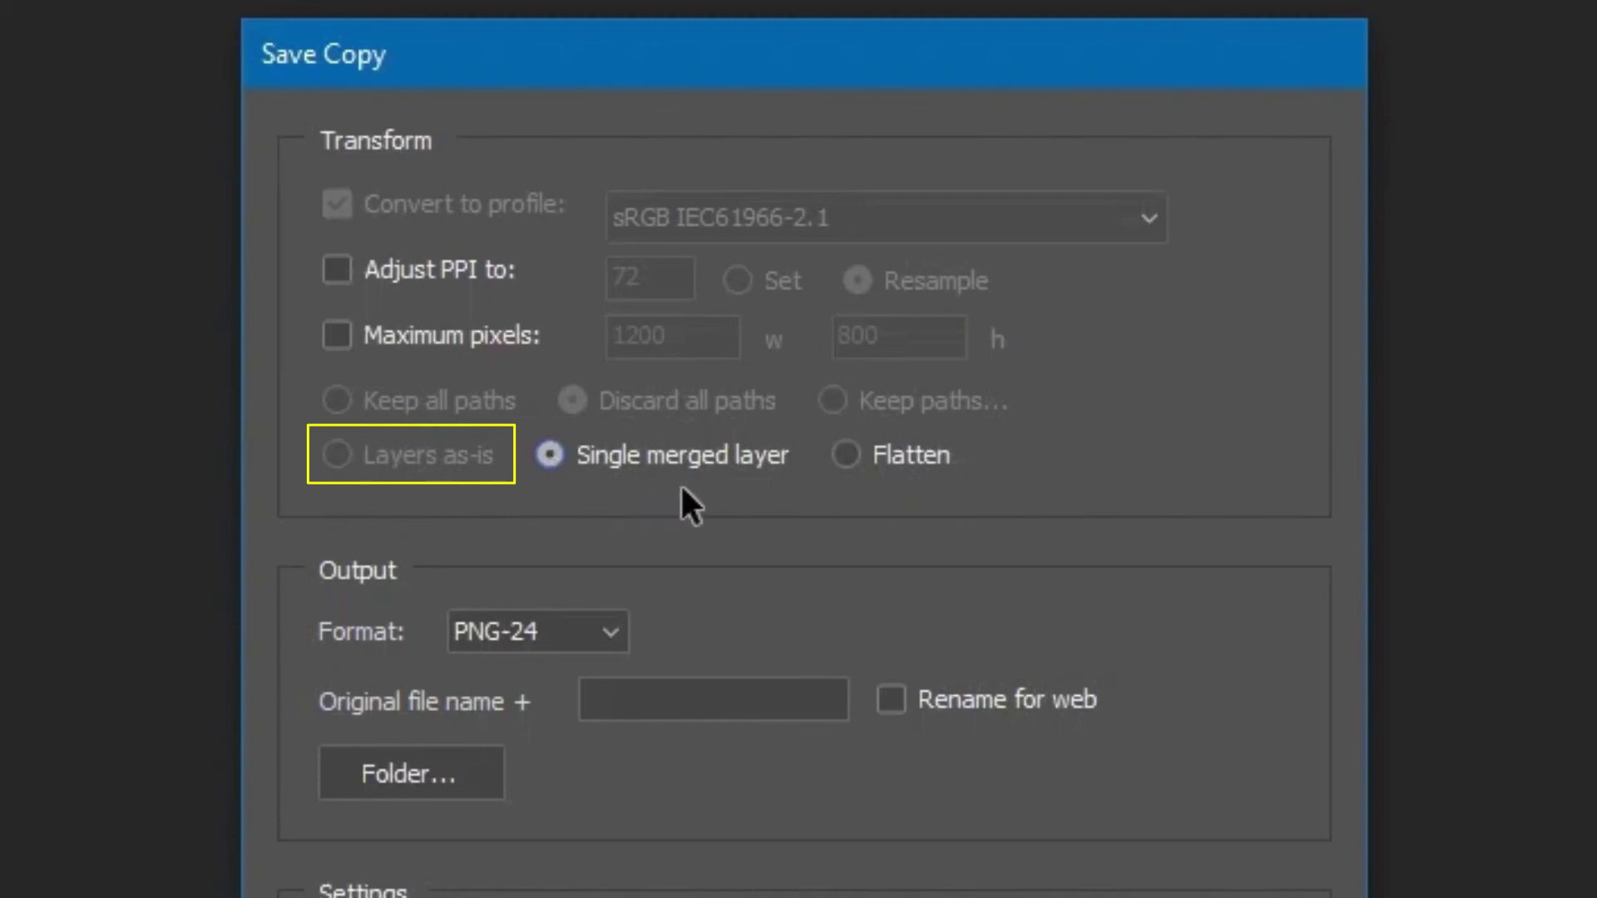
pyautogui.click(860, 450)
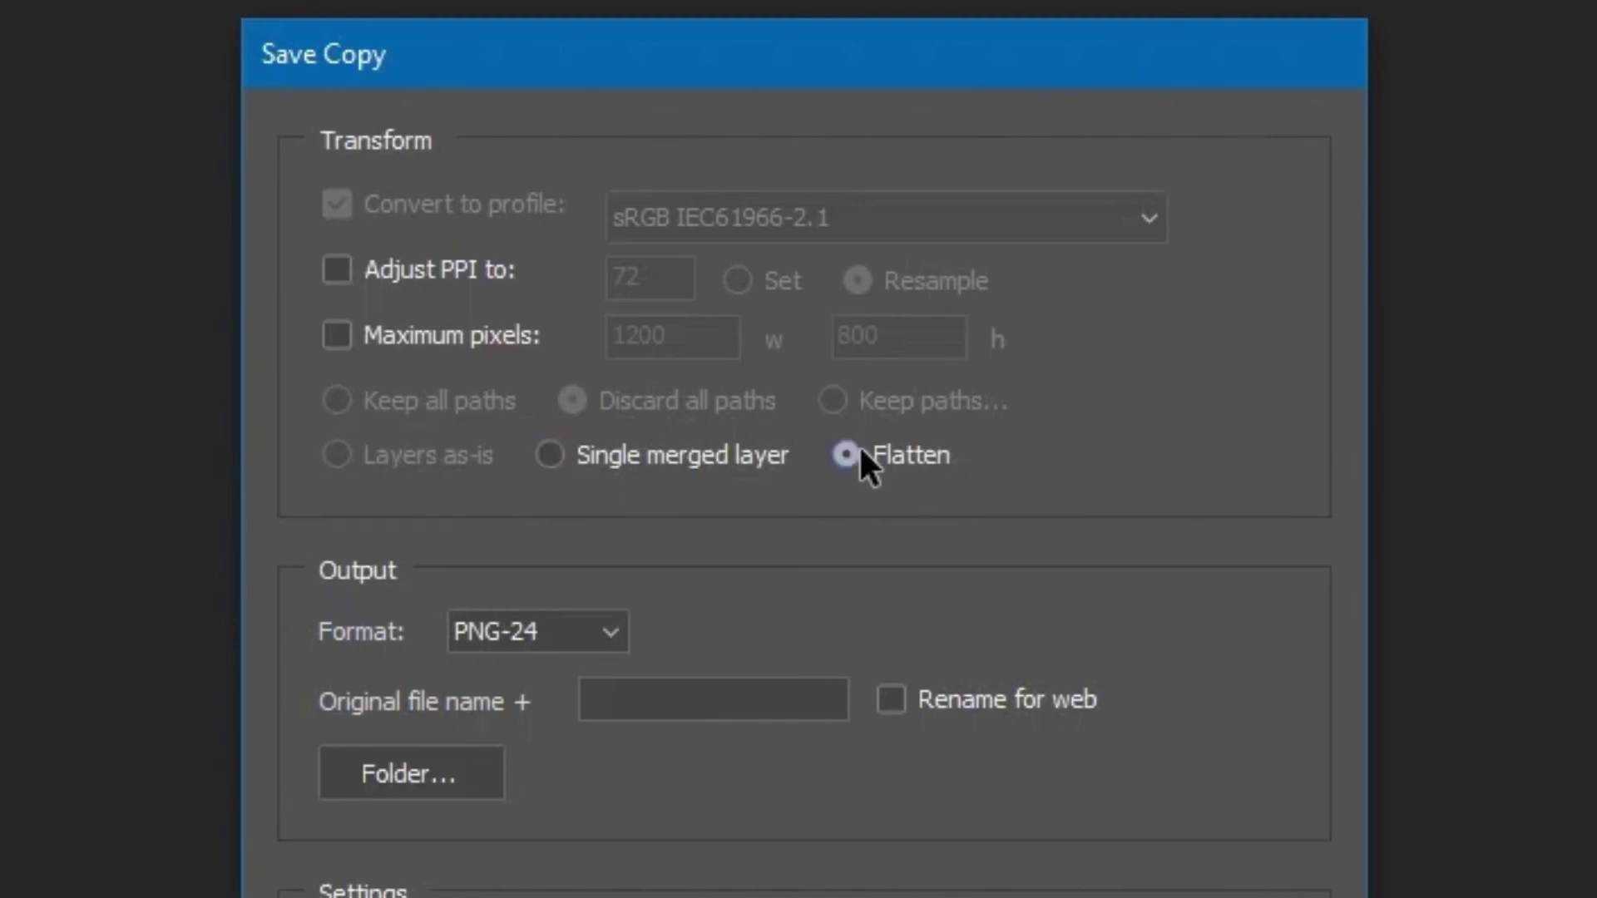
pyautogui.click(551, 454)
# Switch the output format to PSD, and change it to TIF
pyautogui.click(617, 635)
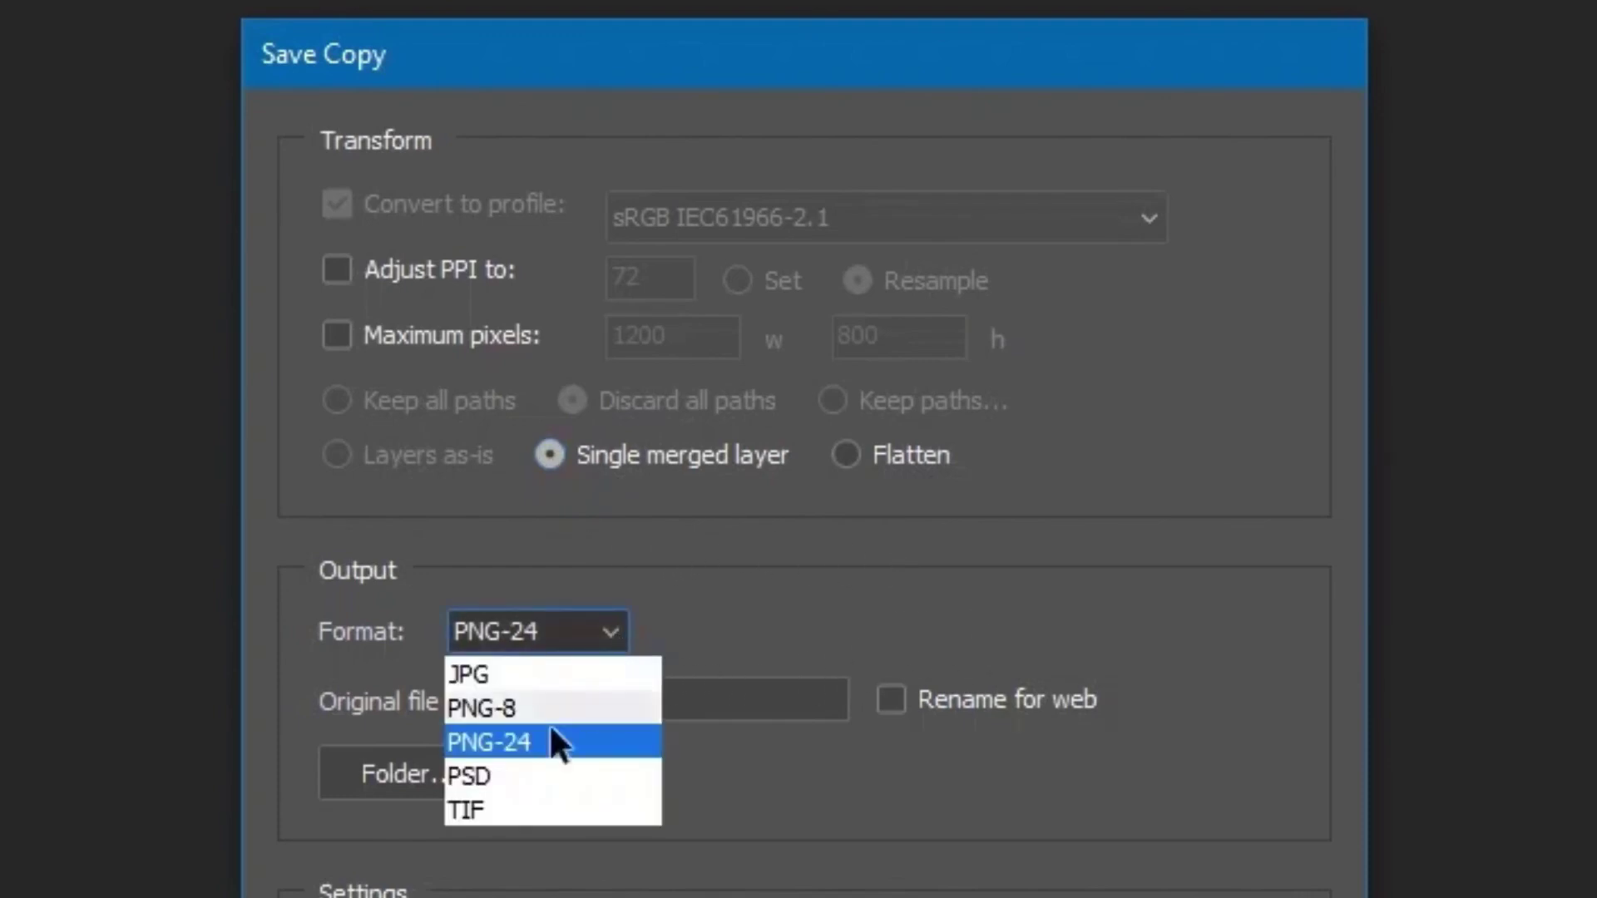
pyautogui.click(533, 767)
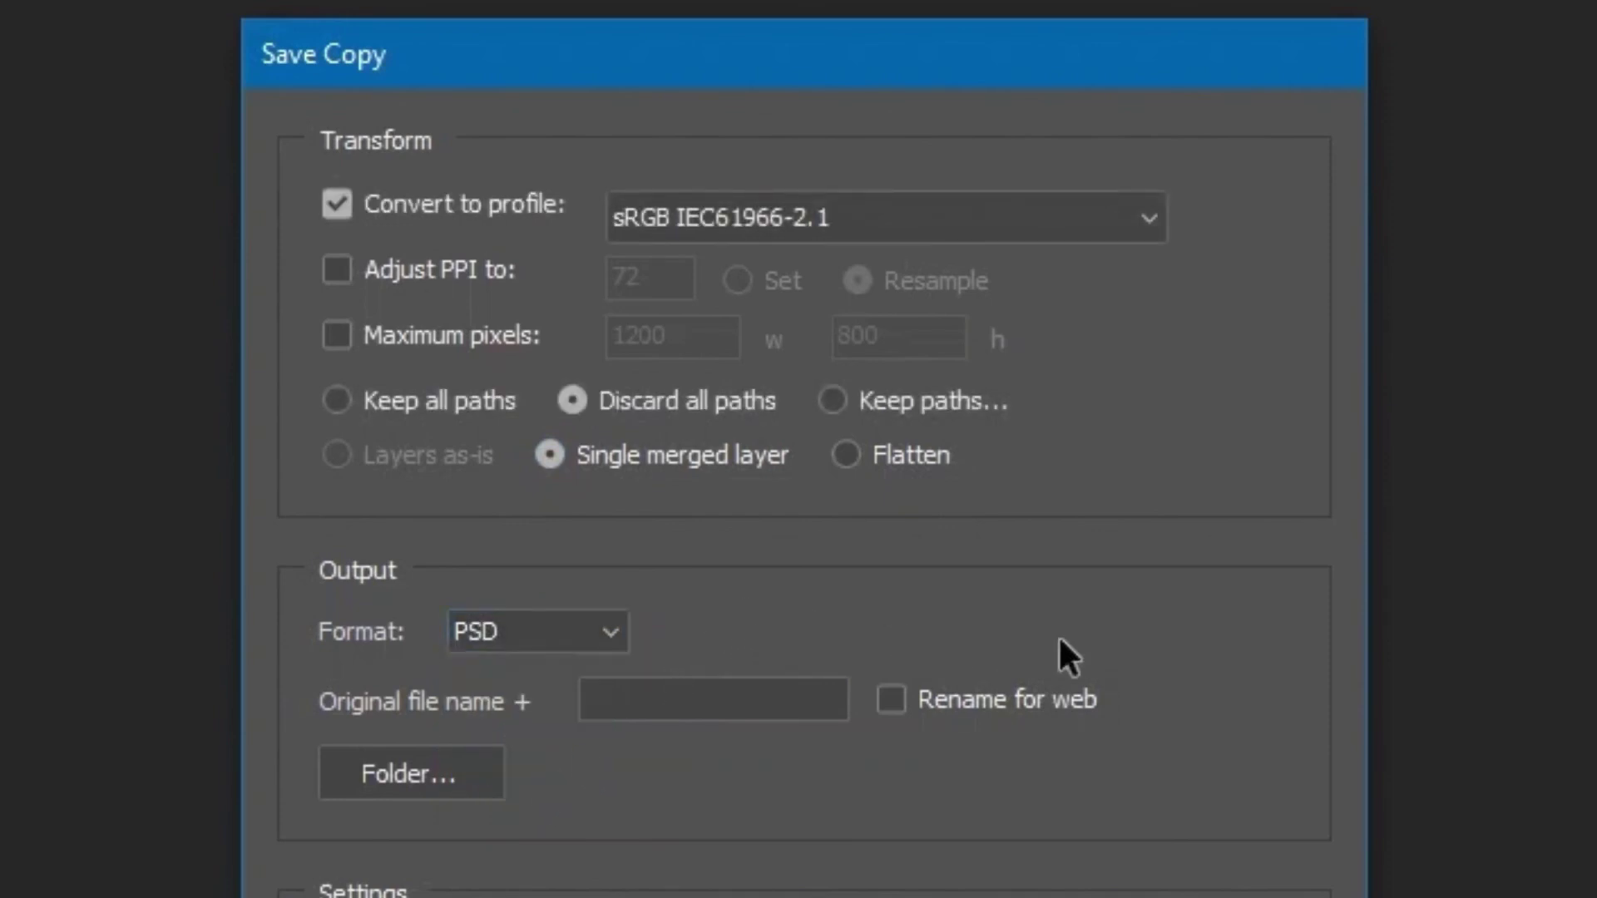
pyautogui.click(596, 635)
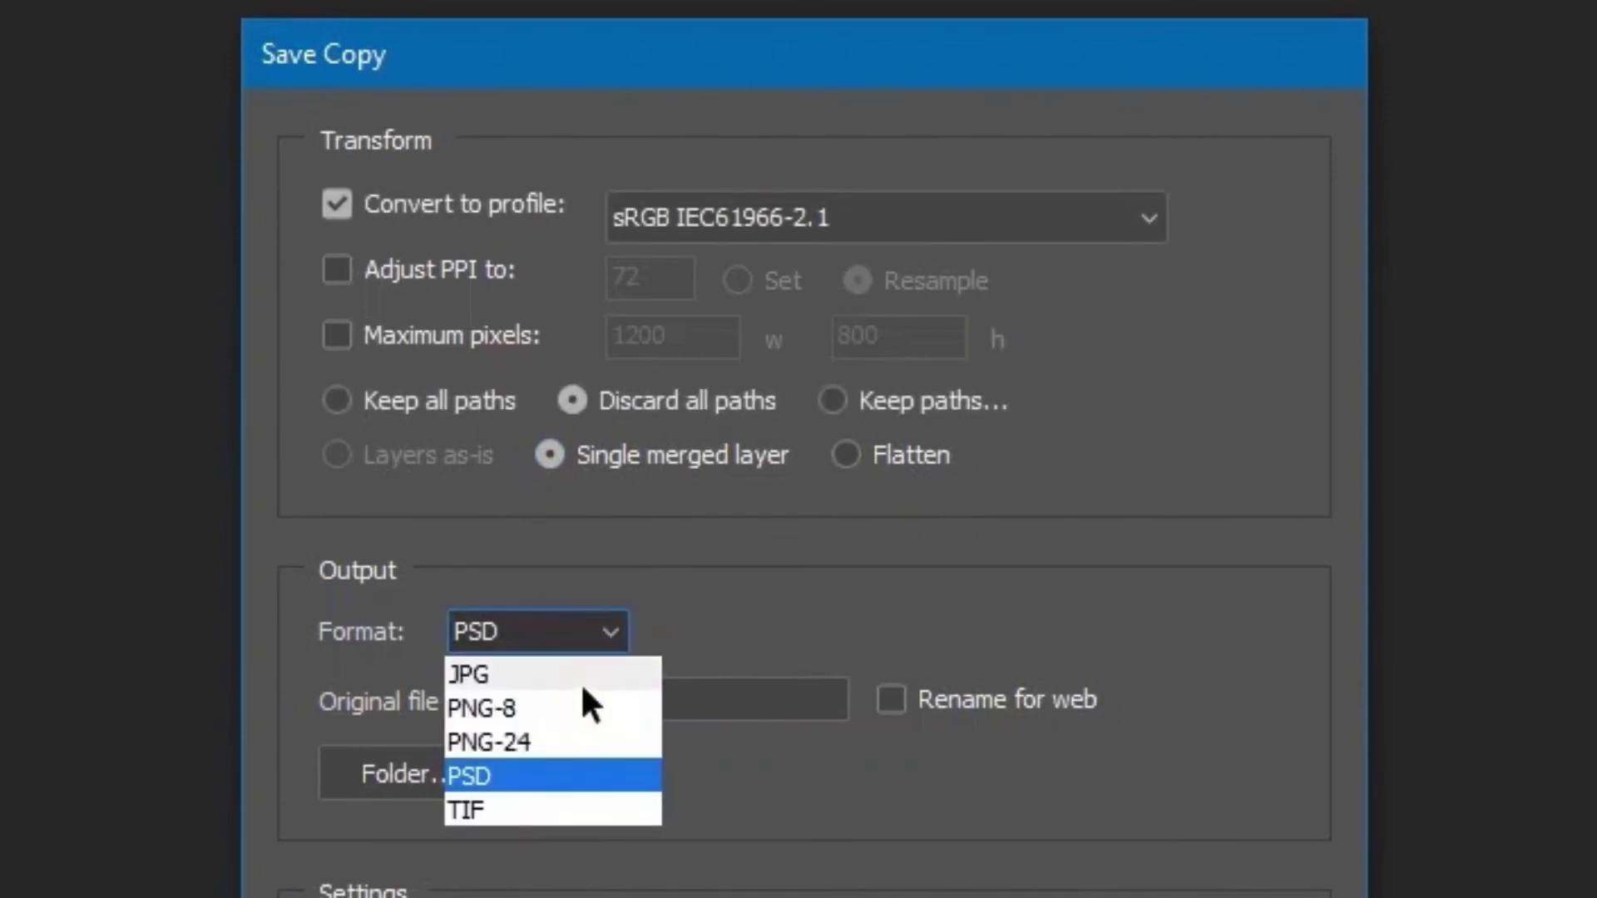
pyautogui.click(569, 807)
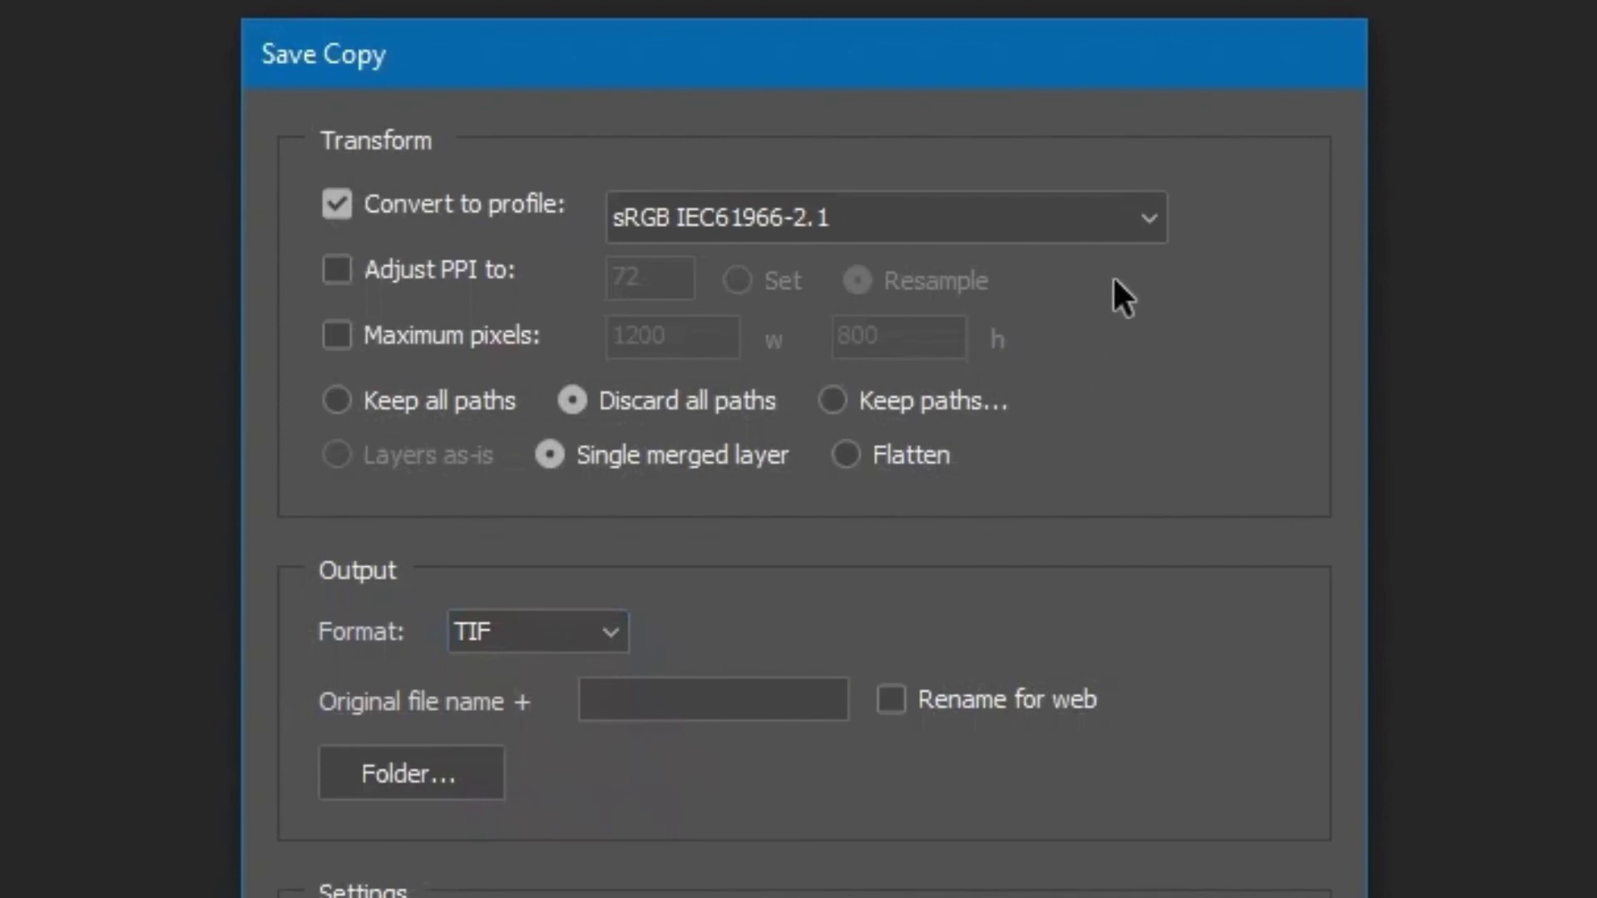
# Set the conversion profile to Coated GRACoL 2006 (ISO 12647-2:2004)
pyautogui.click(1143, 220)
pyautogui.scroll(4, 1026, 396)
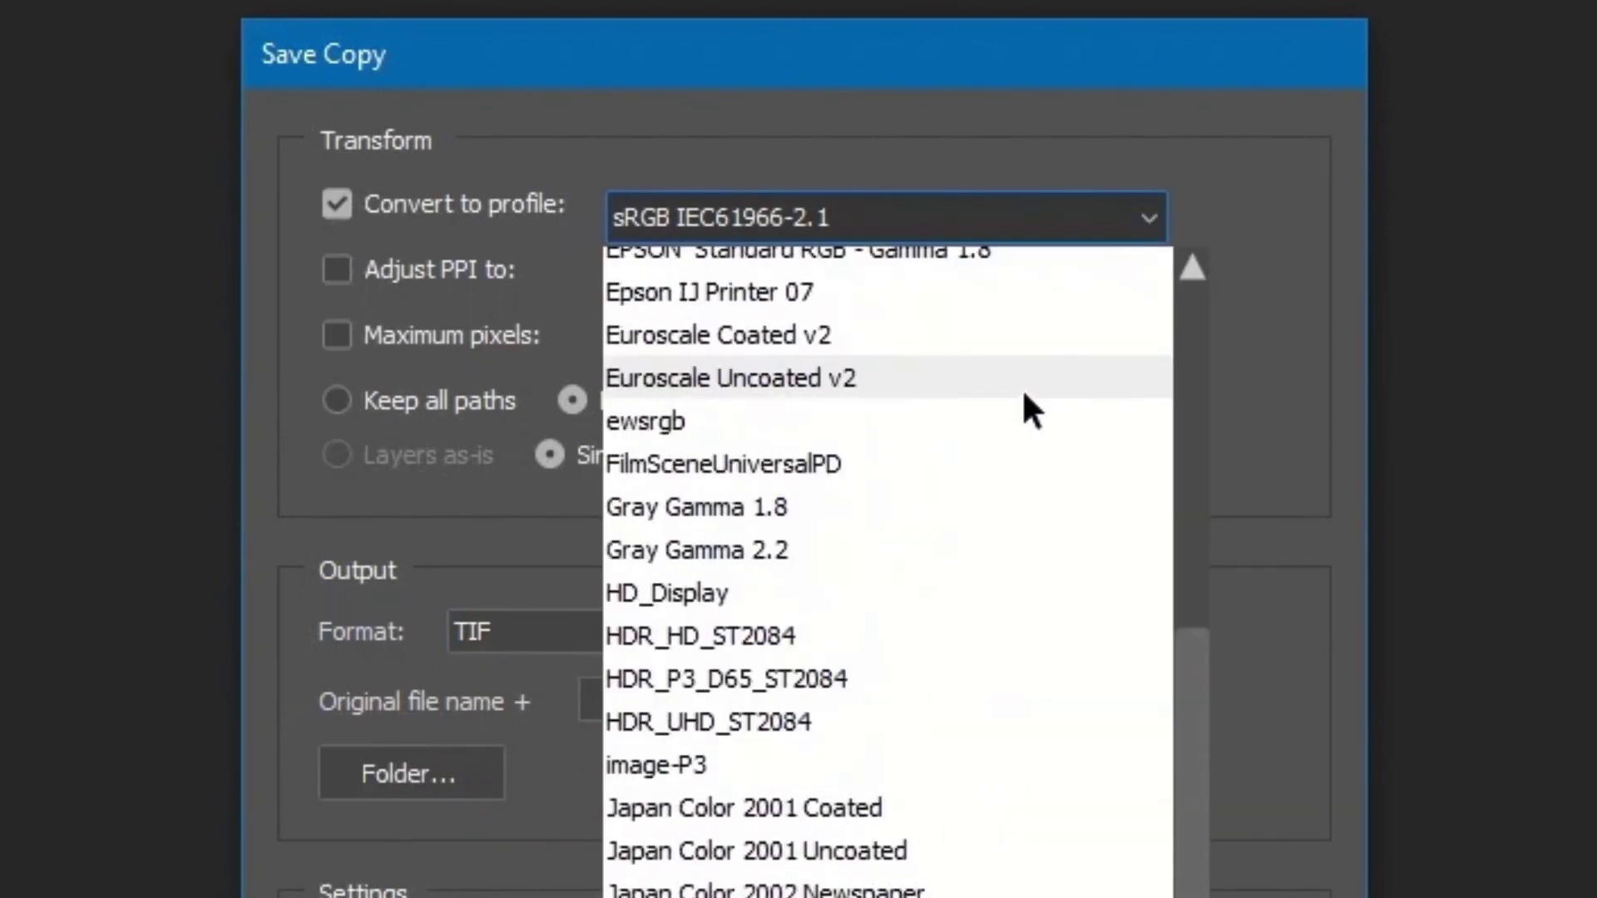
pyautogui.scroll(6, 1022, 387)
pyautogui.click(1041, 503)
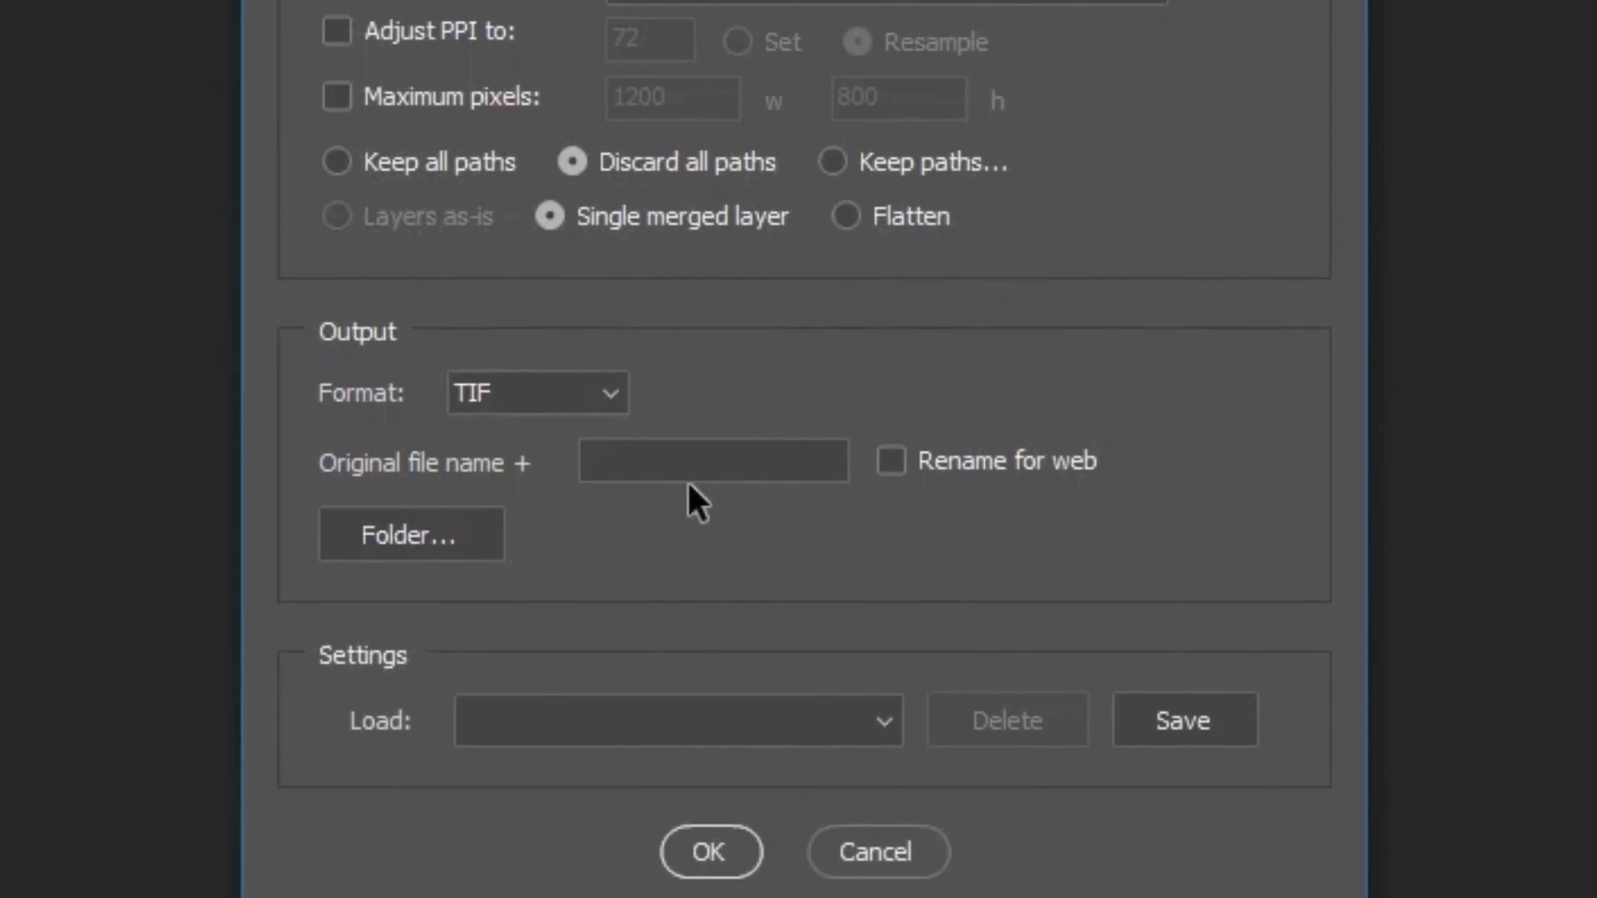
# Toggle the Rename for web option on and off, and try _suffix as the file name suffix before clearing it
pyautogui.click(899, 451)
pyautogui.click(891, 460)
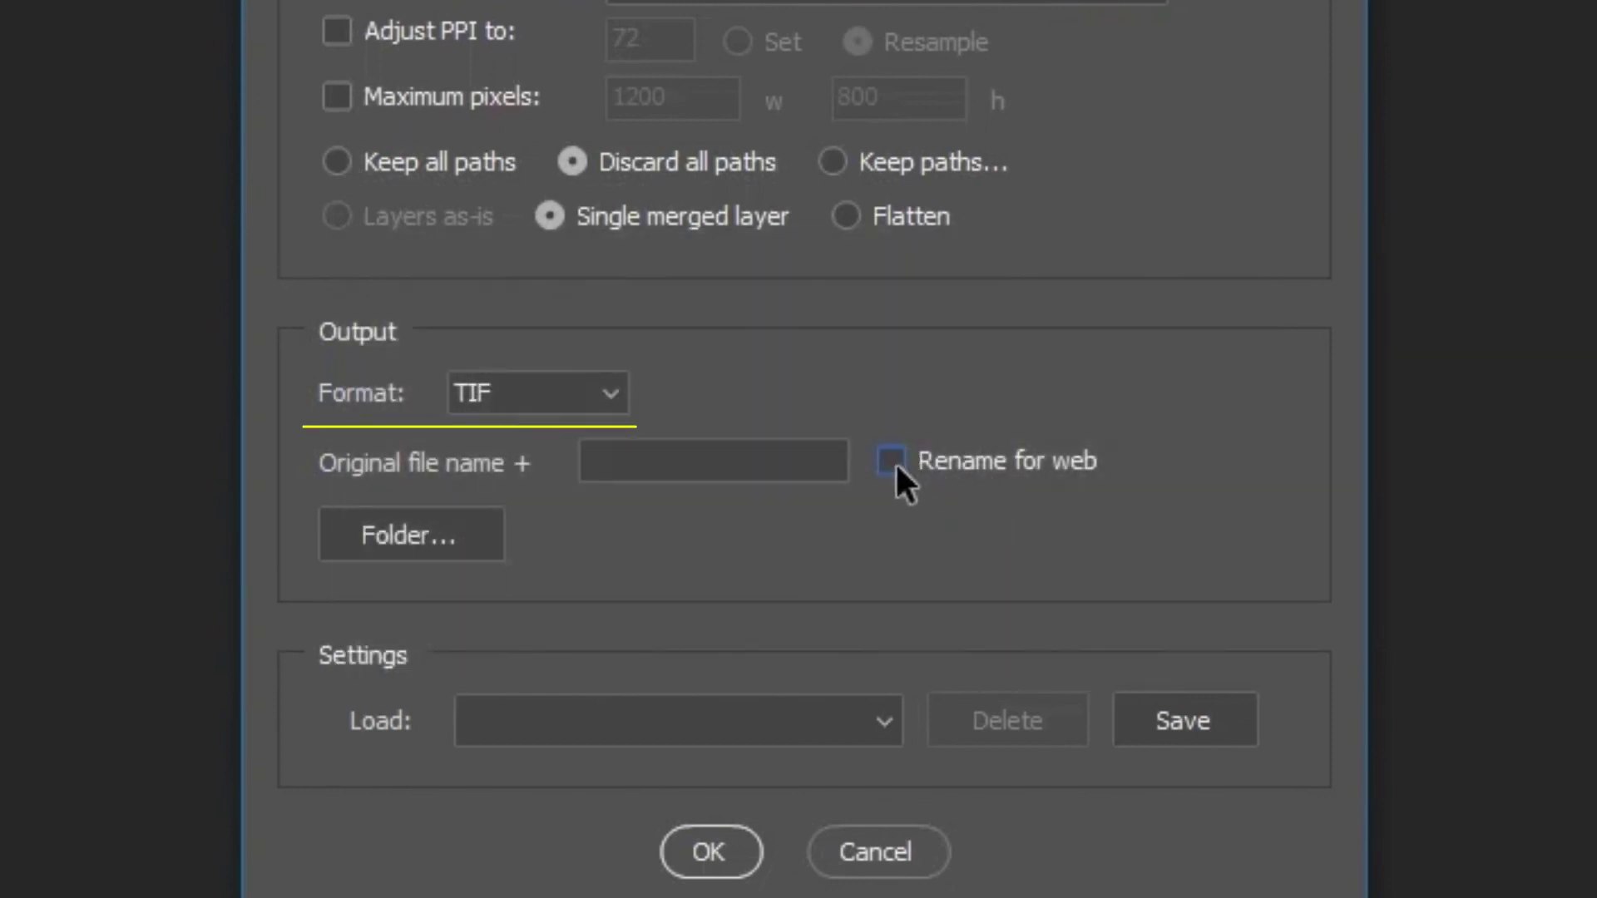
pyautogui.click(708, 449)
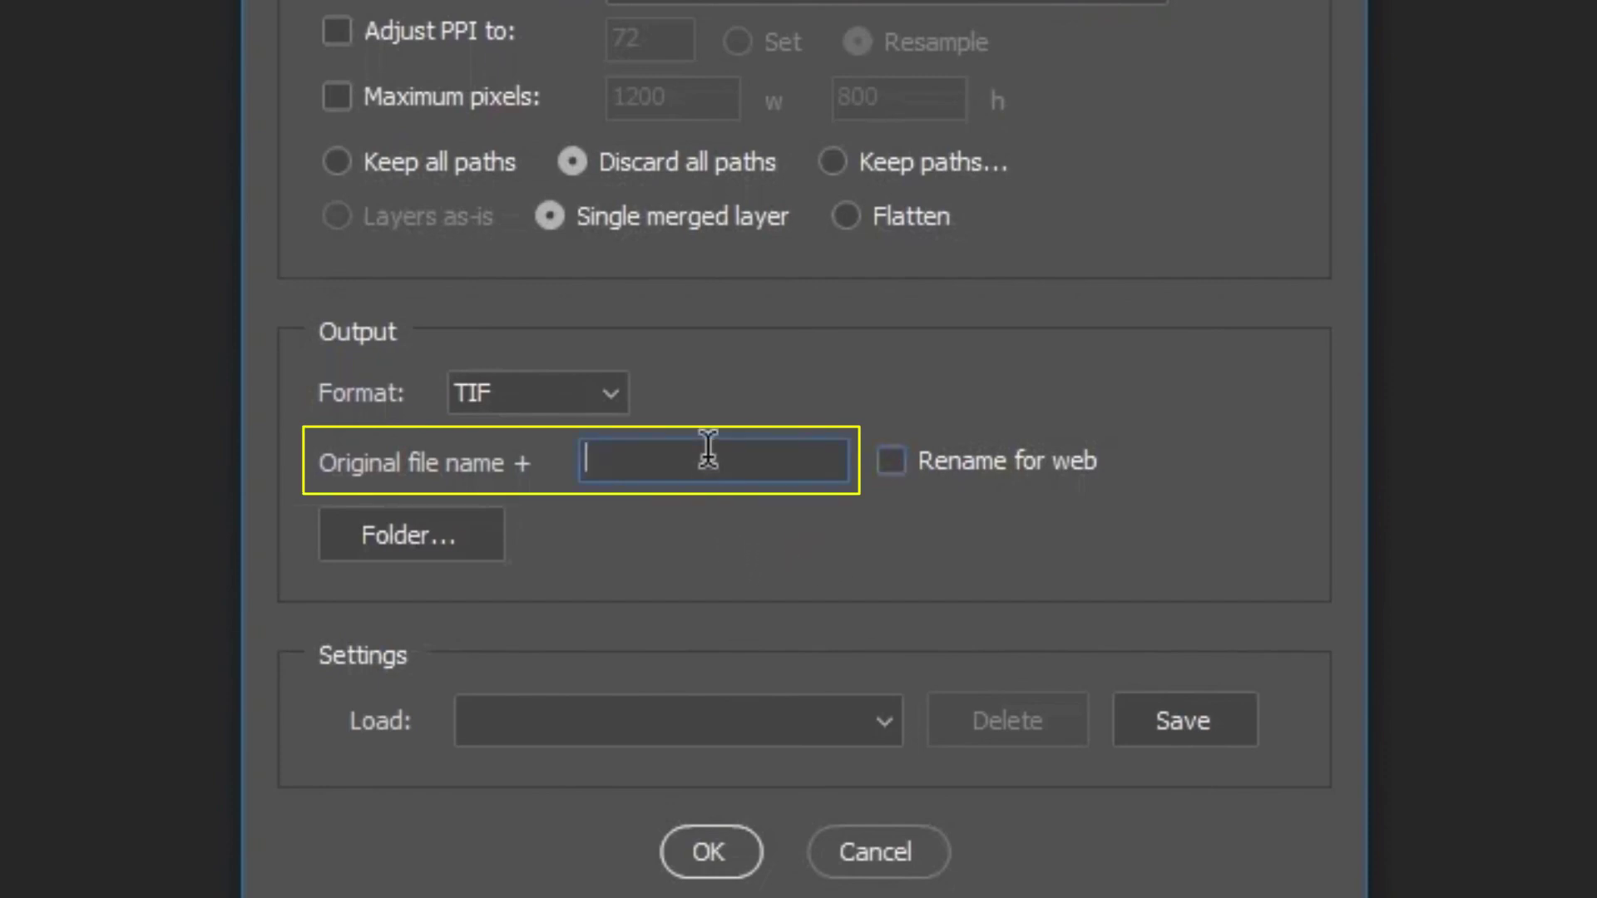
pyautogui.write('_suffix')
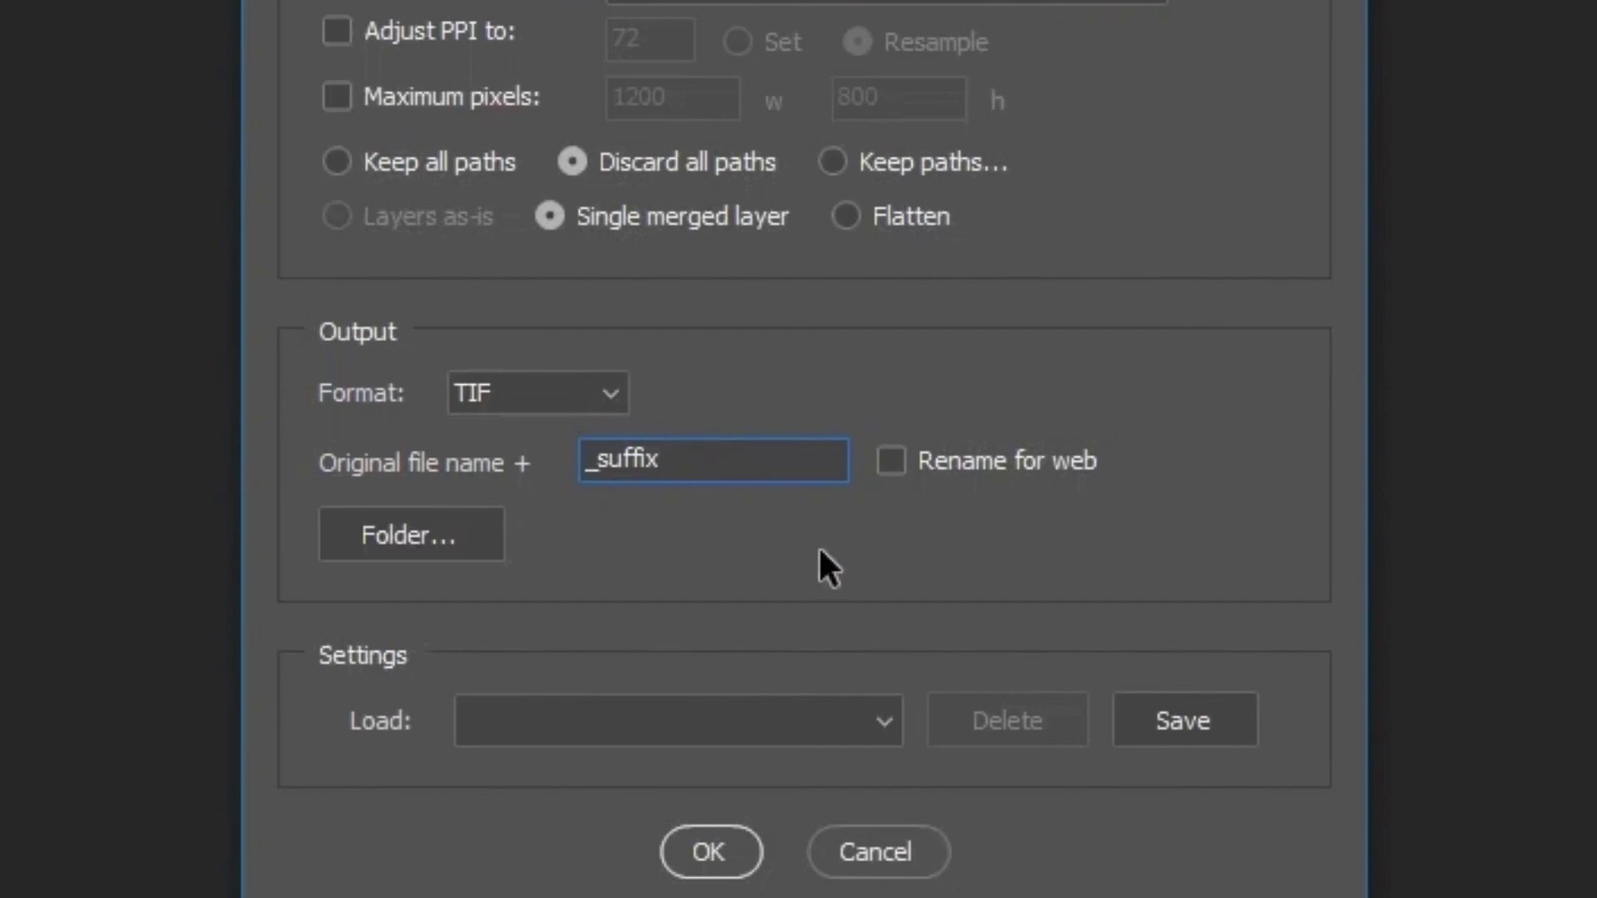
pyautogui.press('BackSpace')
pyautogui.press('BackSpace')
pyautogui.press('BackSpace')
pyautogui.press('BackSpace')
pyautogui.press('BackSpace')
pyautogui.press('BackSpace')
pyautogui.press('BackSpace')
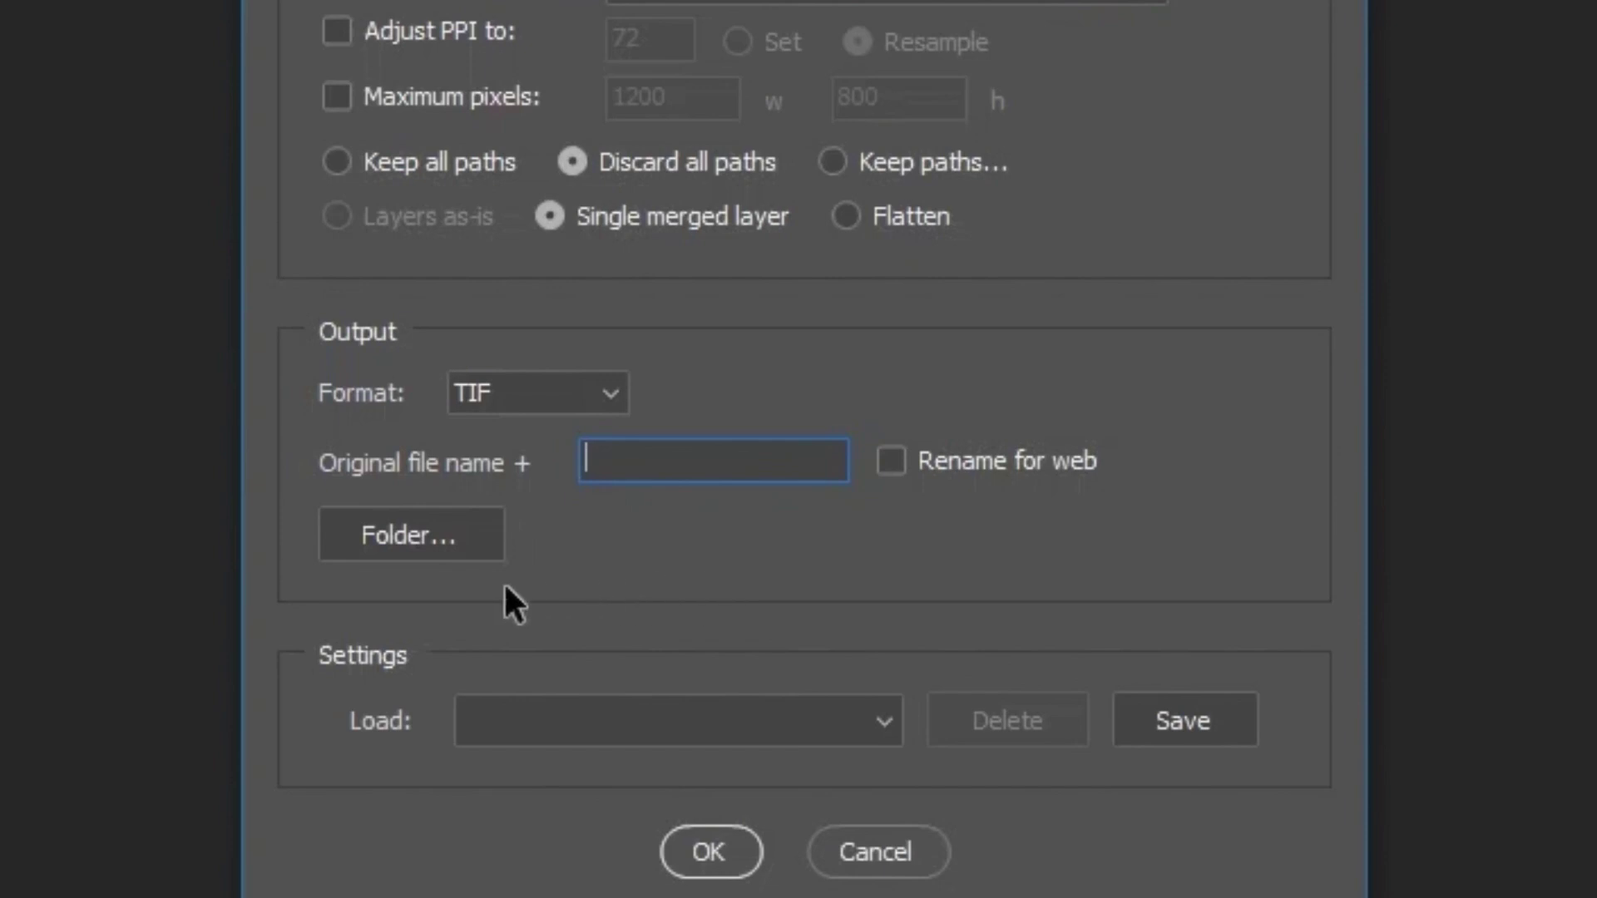
# Choose the CMYK folder inside Save Copy example as the output folder, and run the save with these settings
pyautogui.click(443, 527)
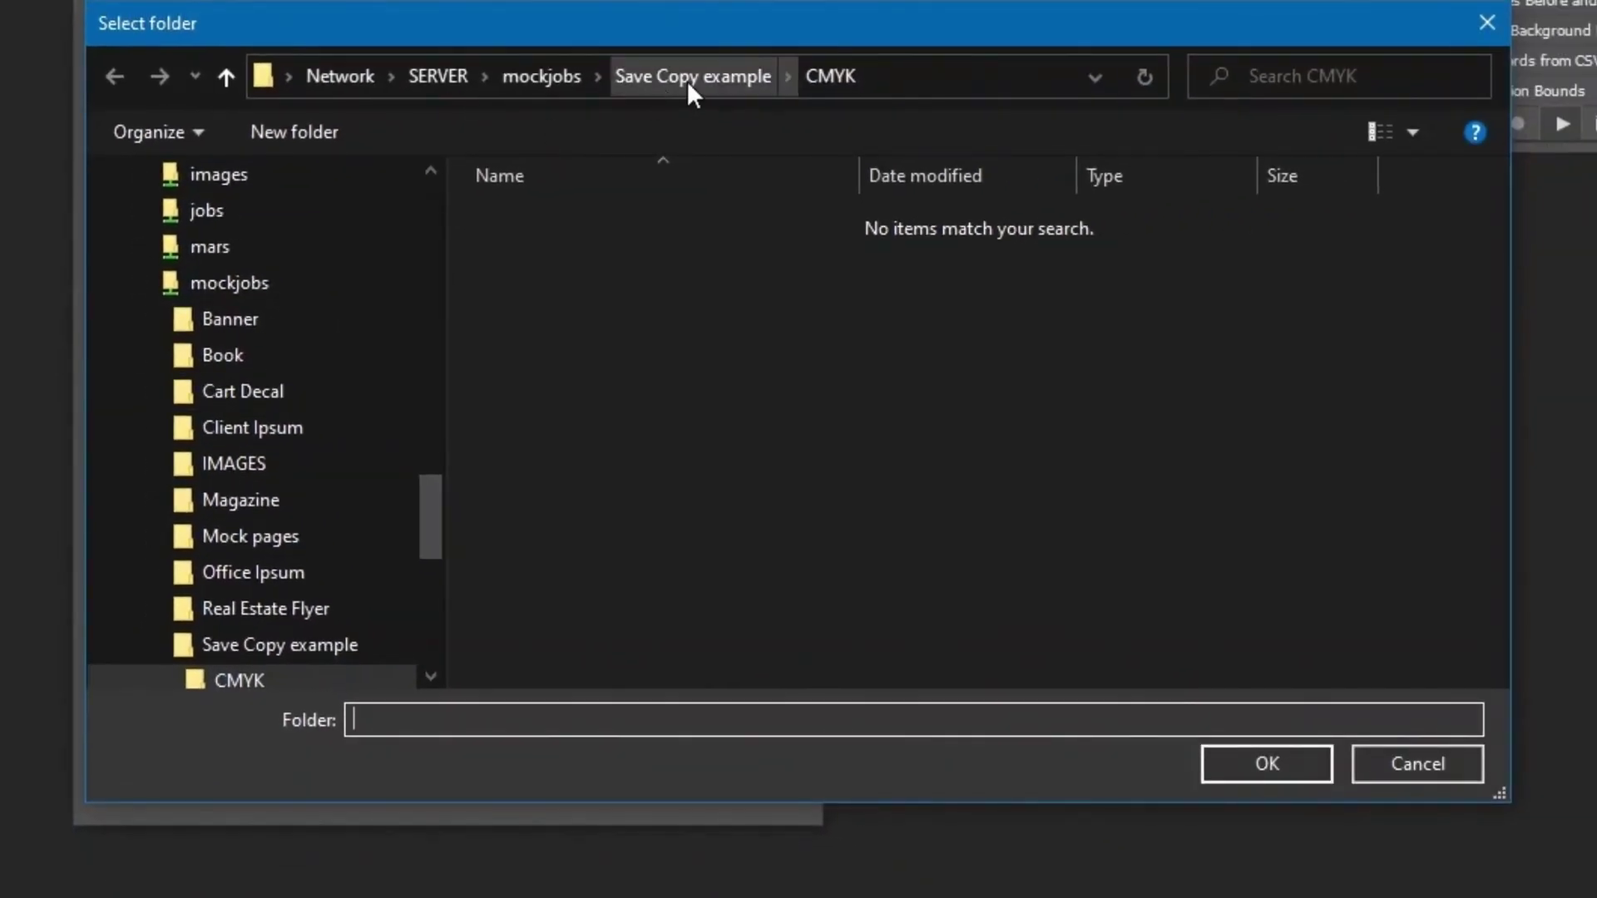
pyautogui.click(687, 82)
pyautogui.doubleClick(545, 227)
pyautogui.click(1304, 766)
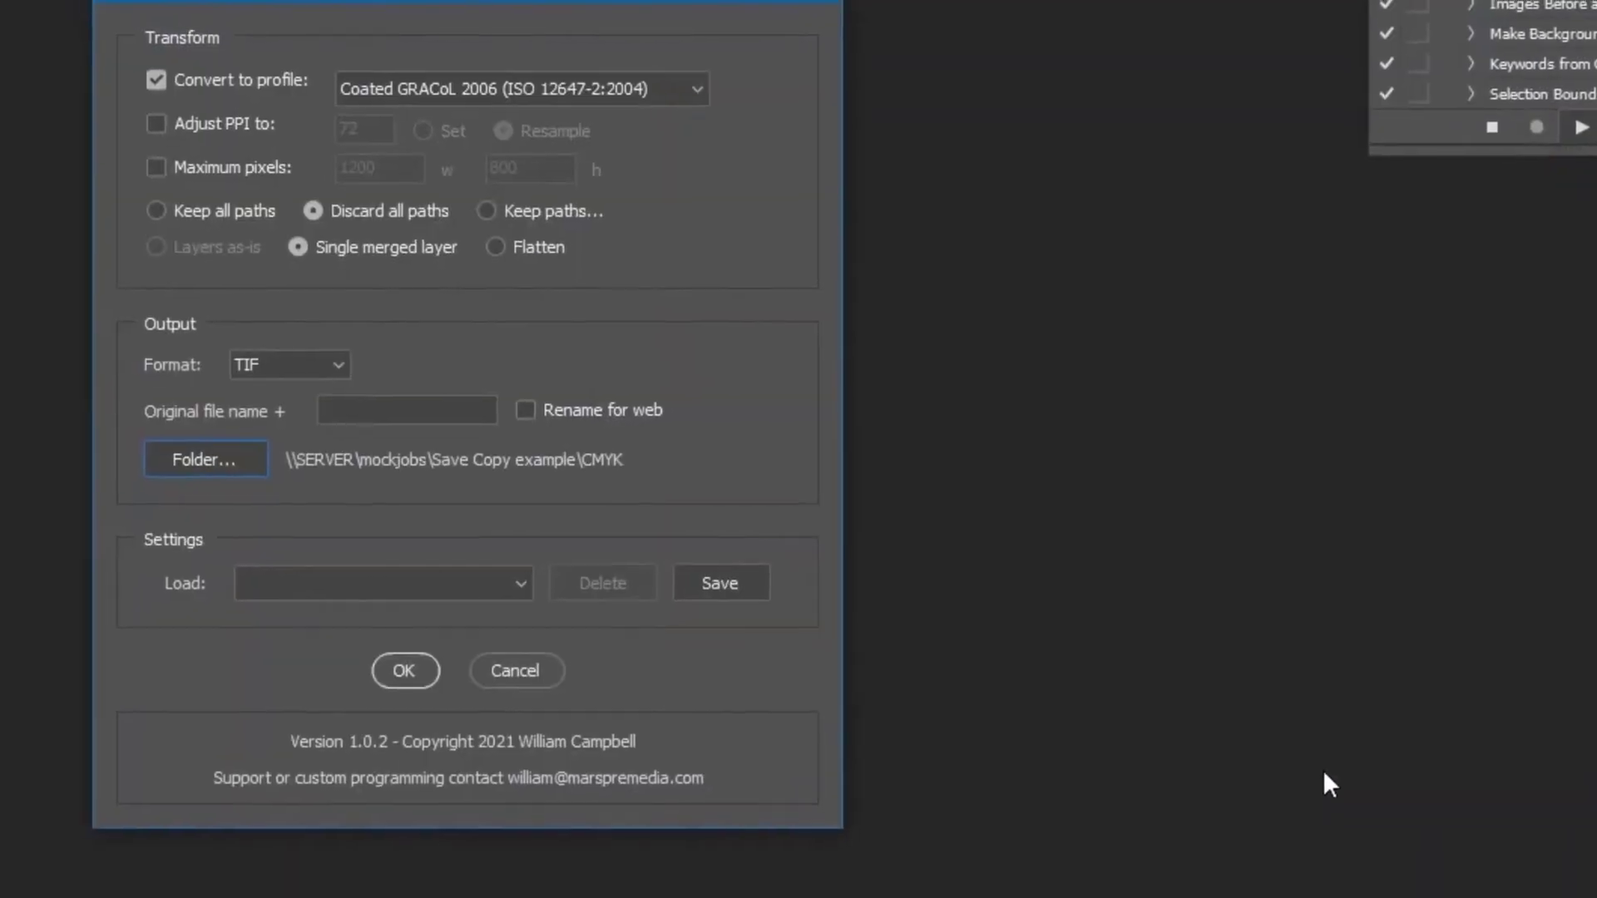
pyautogui.click(404, 670)
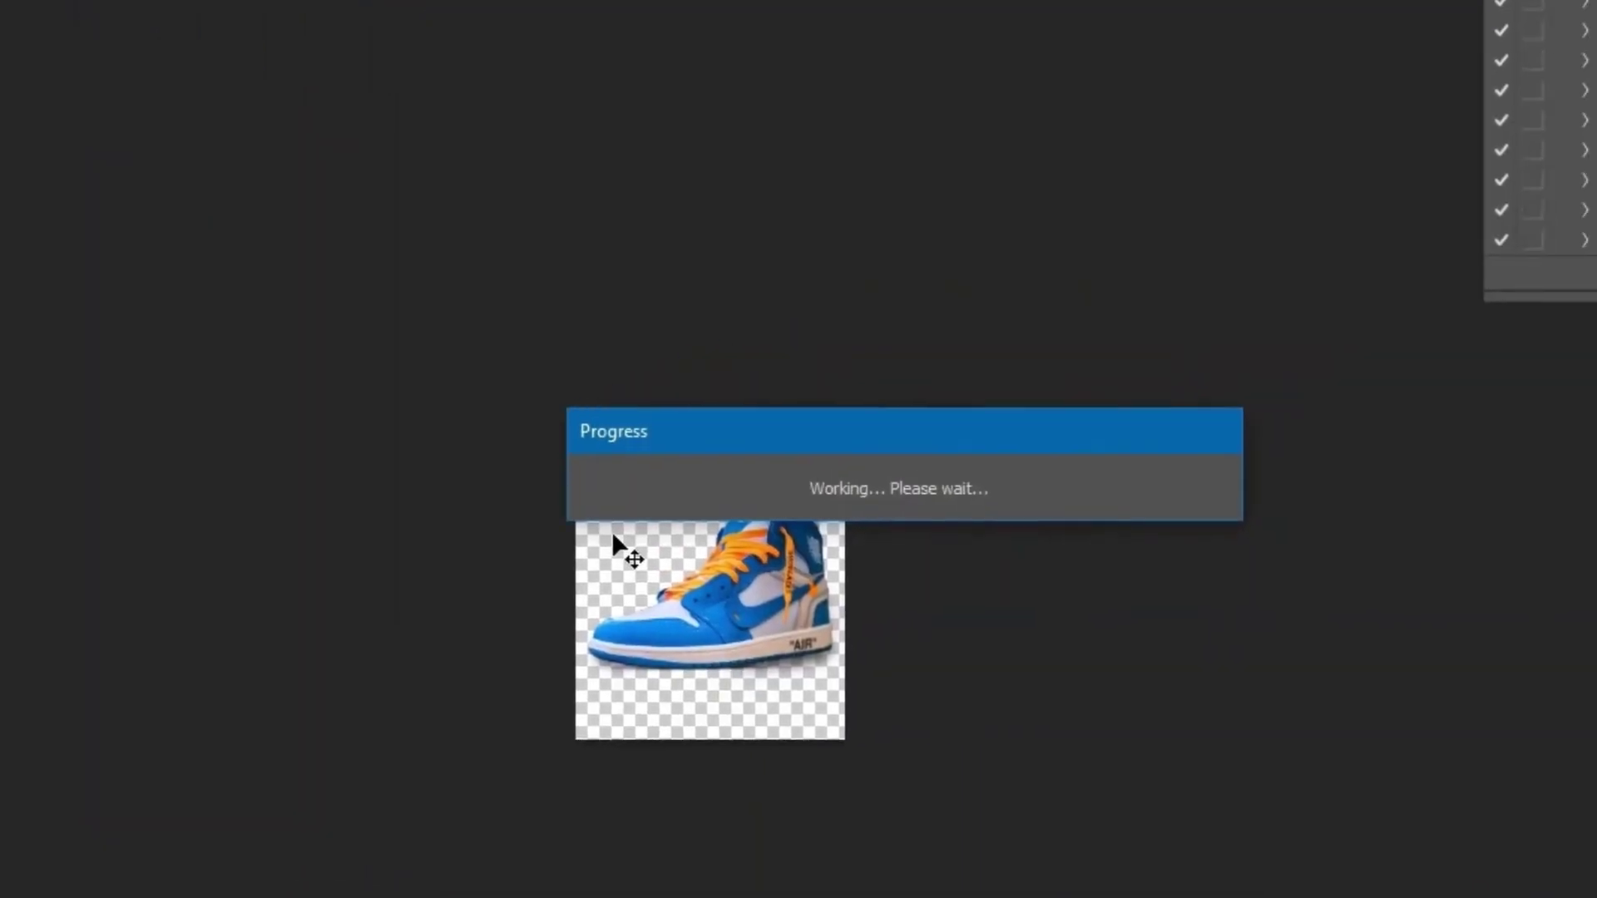